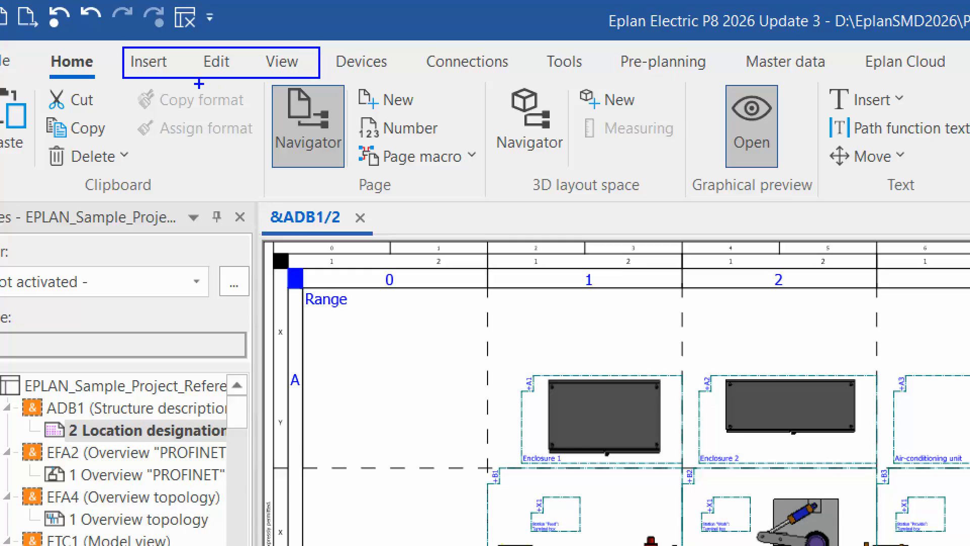
pyautogui.moveTo(156, 82); pyautogui.dragTo(157, 130)
pyautogui.moveTo(210, 82); pyautogui.dragTo(227, 145)
pyautogui.moveTo(275, 85); pyautogui.dragTo(284, 160)
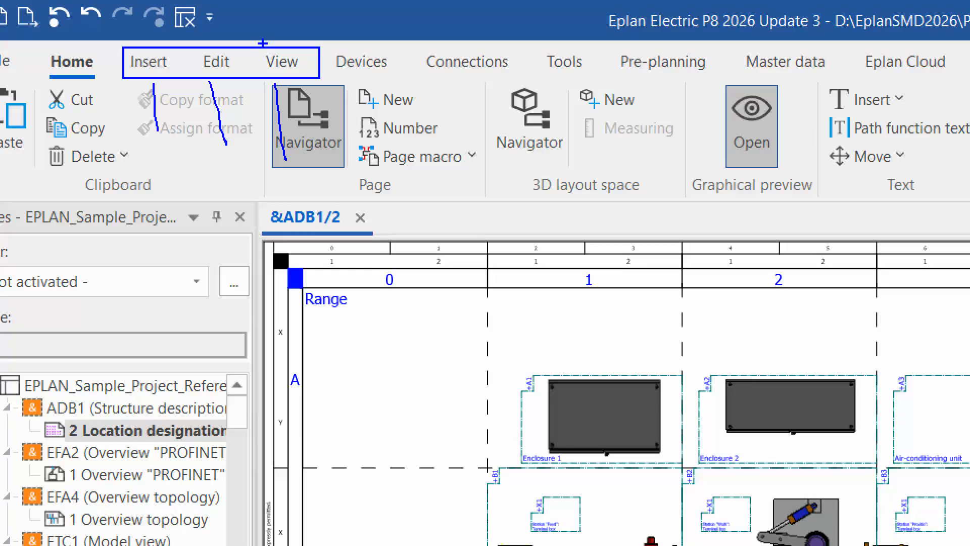
pyautogui.moveTo(253, 28); pyautogui.dragTo(323, 81)
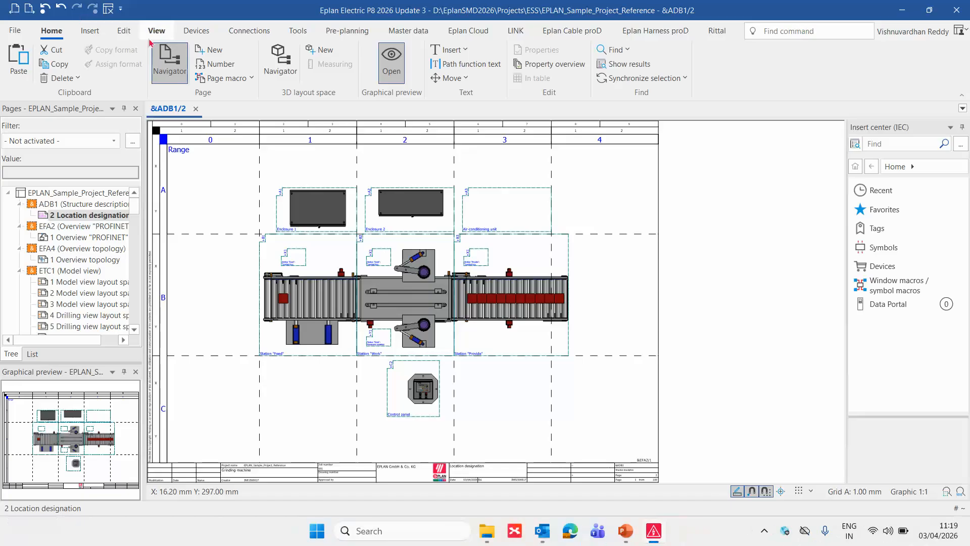
# - Show the layout space navigator beside the page navigator, narrow it slightly, and open layout space A1 in the 3D view
pyautogui.click(282, 61)
pyautogui.click(23, 68)
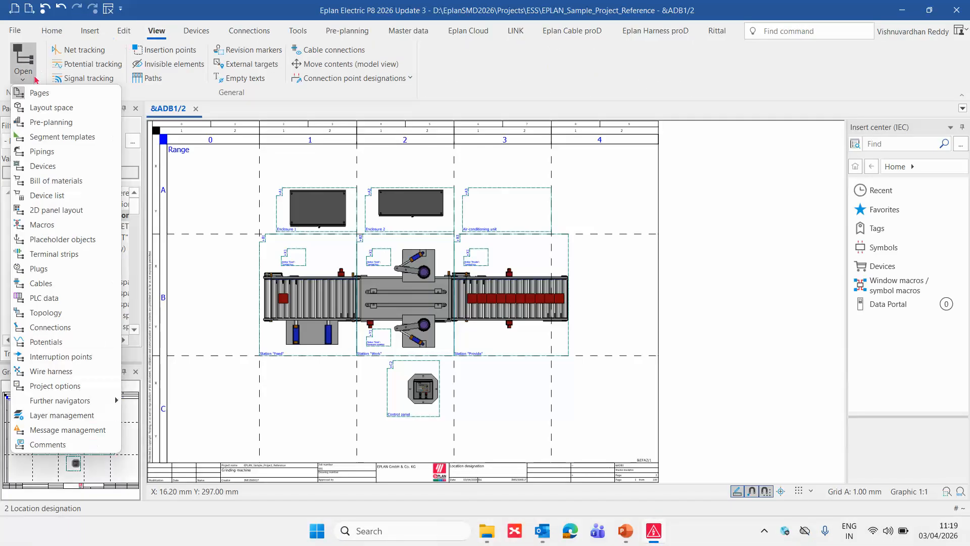
pyautogui.click(51, 108)
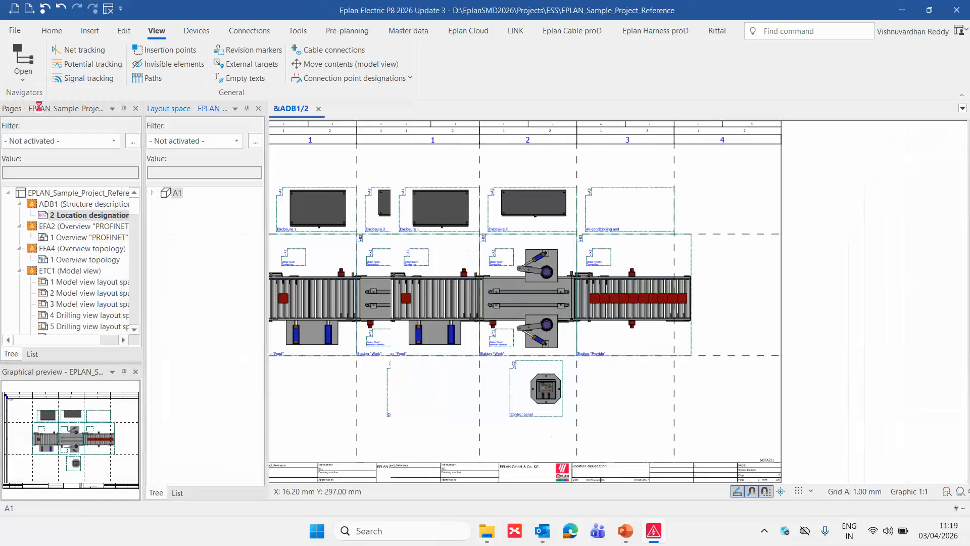
pyautogui.moveTo(266, 220); pyautogui.dragTo(237, 218)
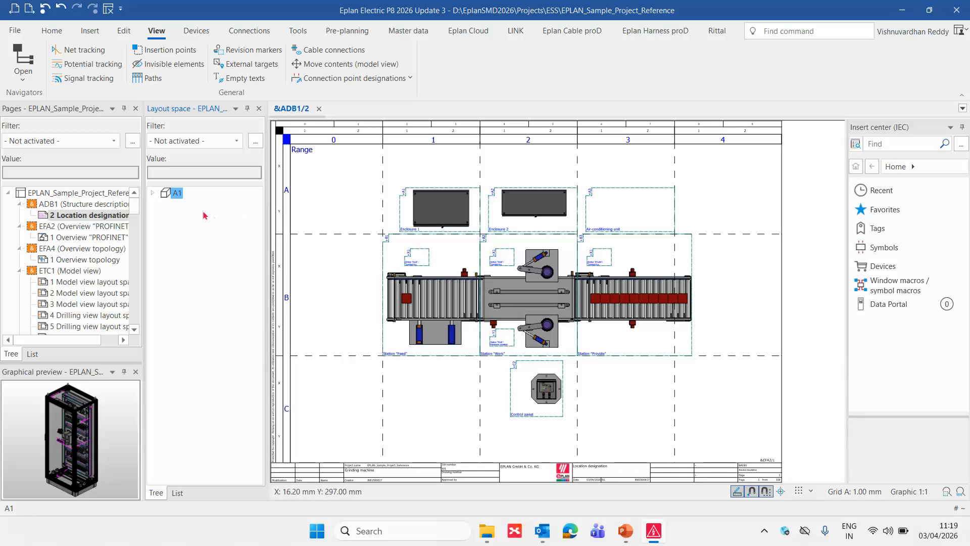
pyautogui.doubleClick(175, 194)
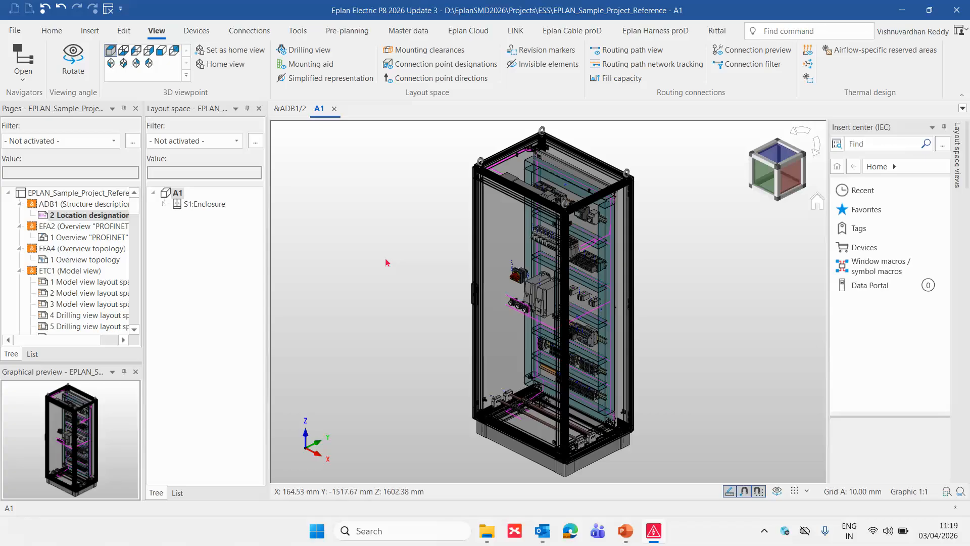
pyautogui.doubleClick(172, 191)
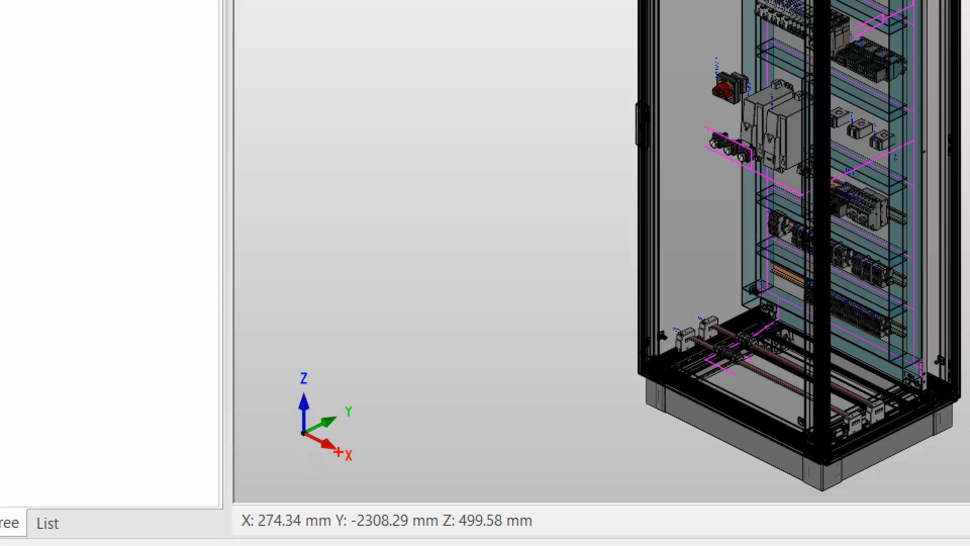
pyautogui.moveTo(331, 434)
pyautogui.mouseDown()
pyautogui.moveTo(339, 472)
pyautogui.moveTo(368, 440)
pyautogui.mouseUp()
pyautogui.moveTo(353, 388)
pyautogui.mouseDown()
pyautogui.moveTo(331, 420)
pyautogui.moveTo(359, 379)
pyautogui.mouseUp()
pyautogui.moveTo(292, 354)
pyautogui.mouseDown()
pyautogui.moveTo(321, 416)
pyautogui.moveTo(296, 353)
pyautogui.mouseUp()
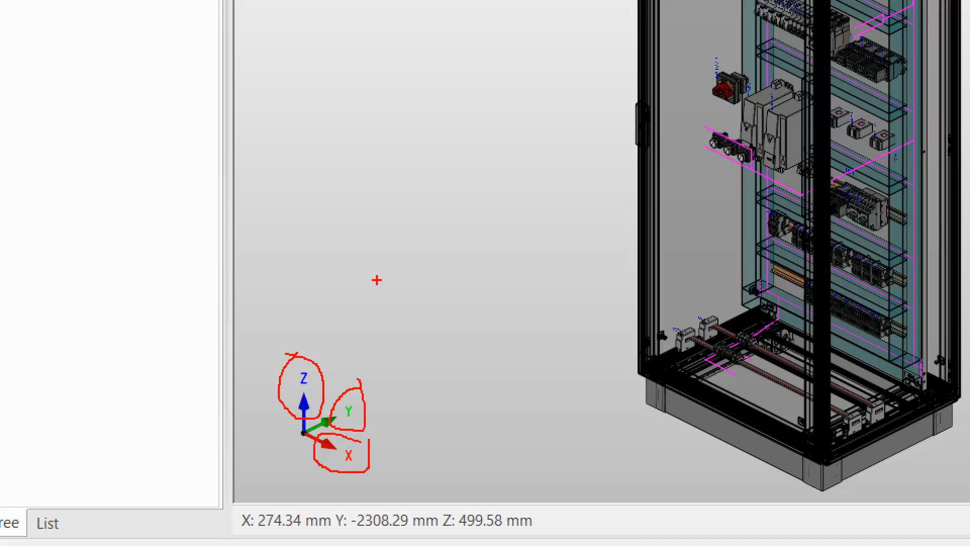
pyautogui.press('Escape')
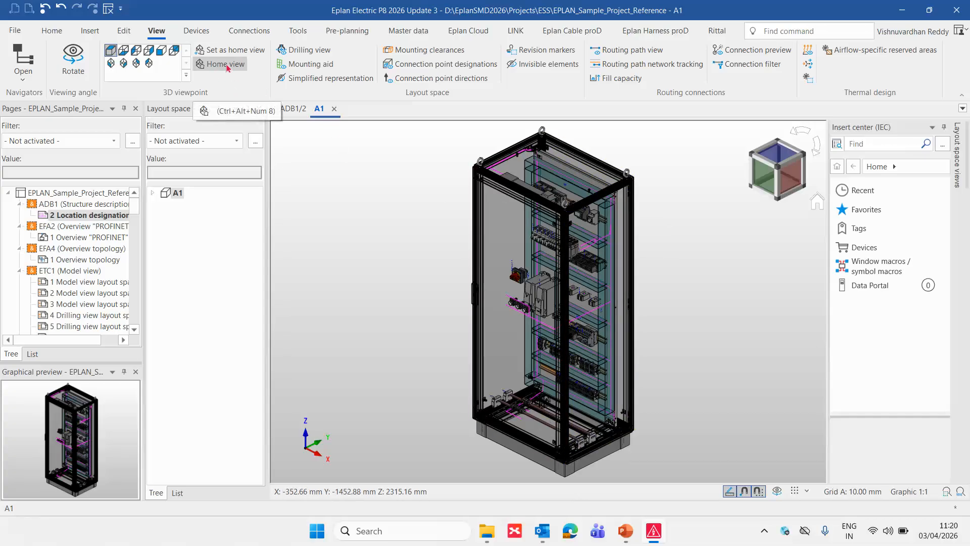
# - Set the 3D viewpoint to southeast isometric and examine the enclosure and its mounted components up close
pyautogui.click(123, 65)
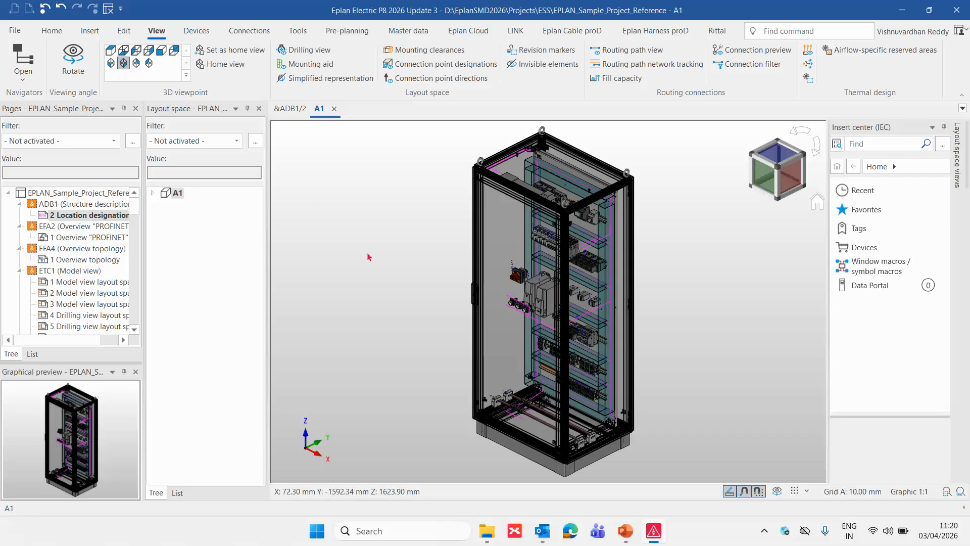
pyautogui.scroll(2, 427, 302)
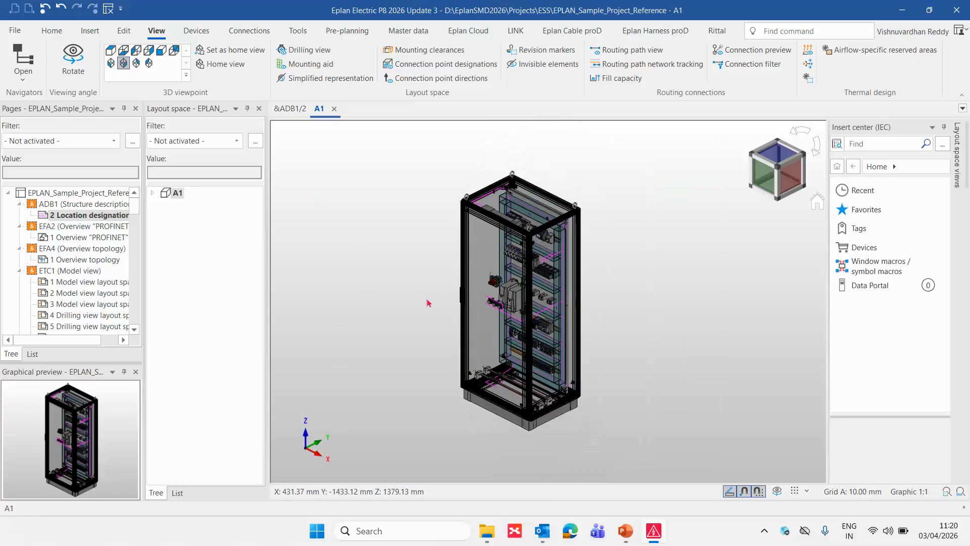
pyautogui.scroll(1, 427, 302)
pyautogui.scroll(-3, 424, 265)
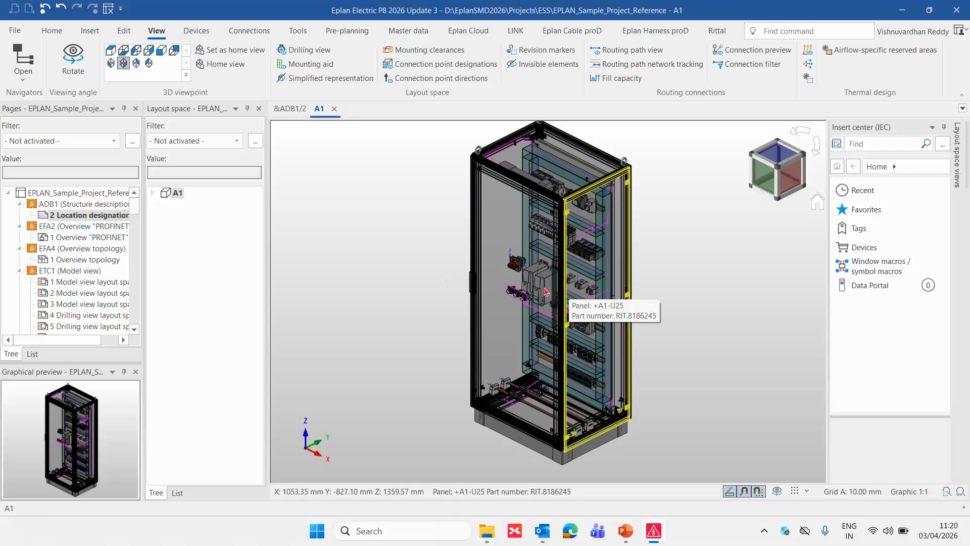
pyautogui.scroll(3, 672, 289)
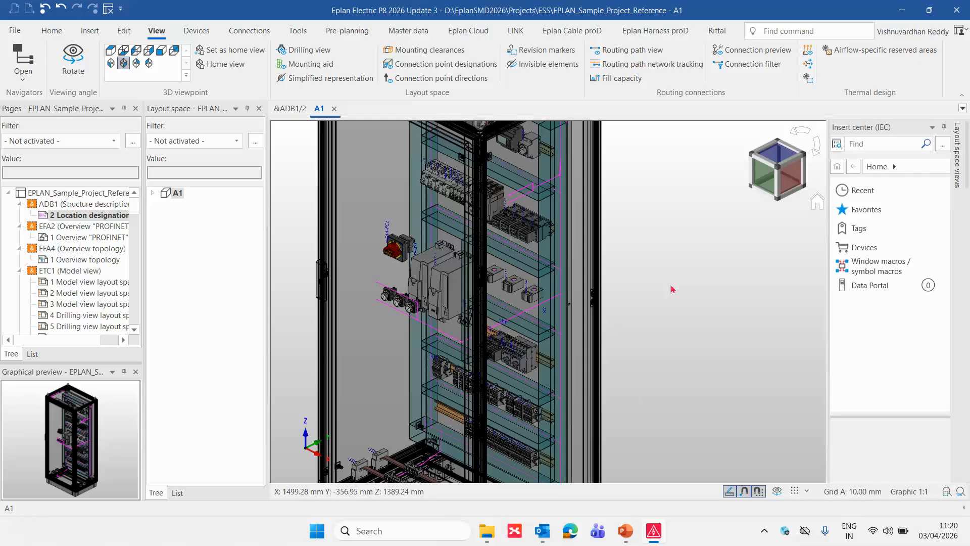
pyautogui.scroll(-4, 673, 289)
pyautogui.scroll(7, 673, 289)
pyautogui.scroll(-6, 672, 289)
pyautogui.moveTo(673, 289); pyautogui.dragTo(756, 312, button='middle')
pyautogui.scroll(5, 753, 308)
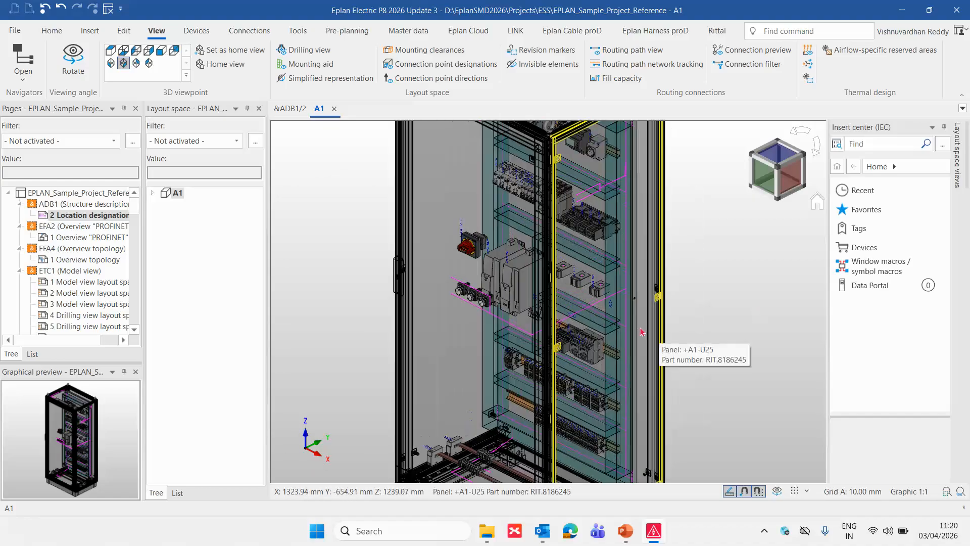
pyautogui.moveTo(678, 317); pyautogui.dragTo(744, 318, button='middle')
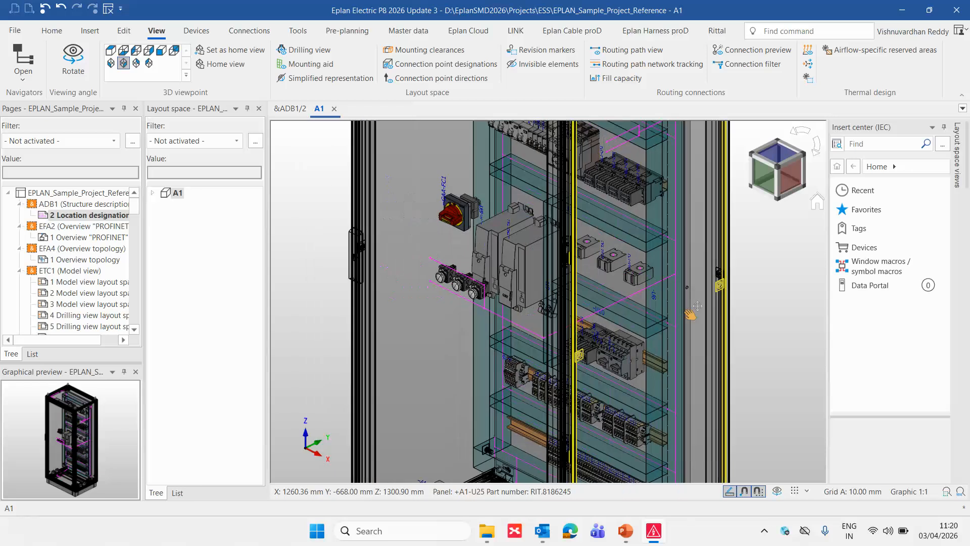
# - Rotate the enclosure freely to inspect it from other angles, then restore the southeast isometric viewpoint
pyautogui.click(74, 60)
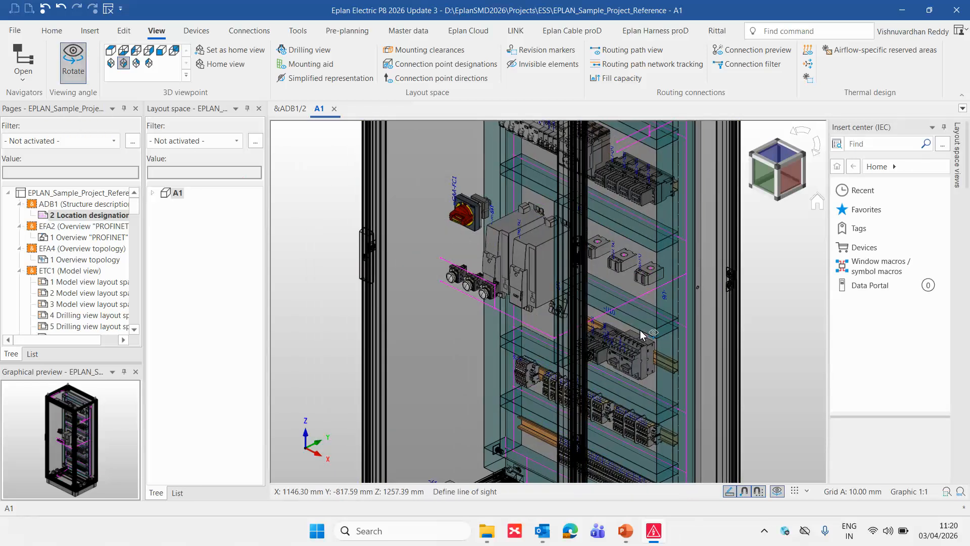
pyautogui.moveTo(769, 340); pyautogui.dragTo(332, 355)
pyautogui.moveTo(522, 351); pyautogui.dragTo(457, 246)
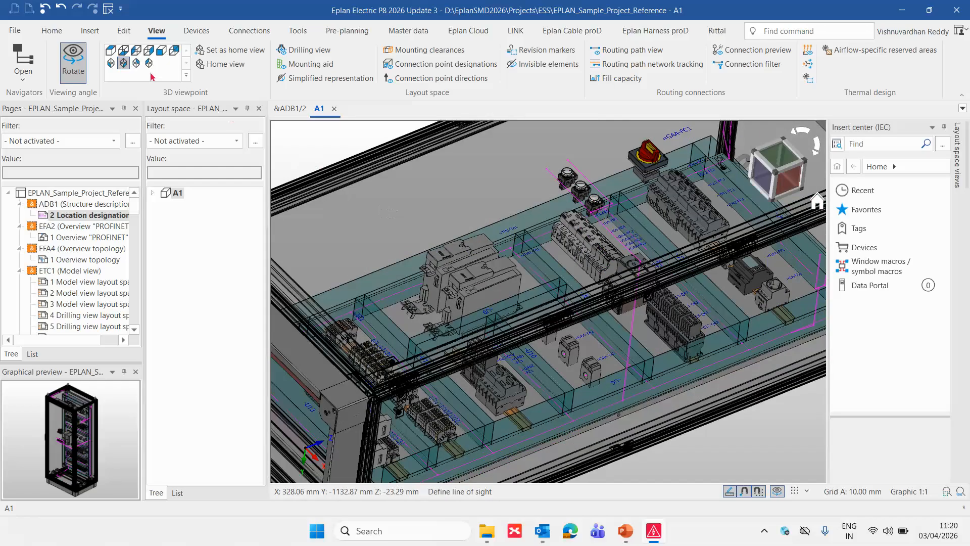
pyautogui.click(123, 63)
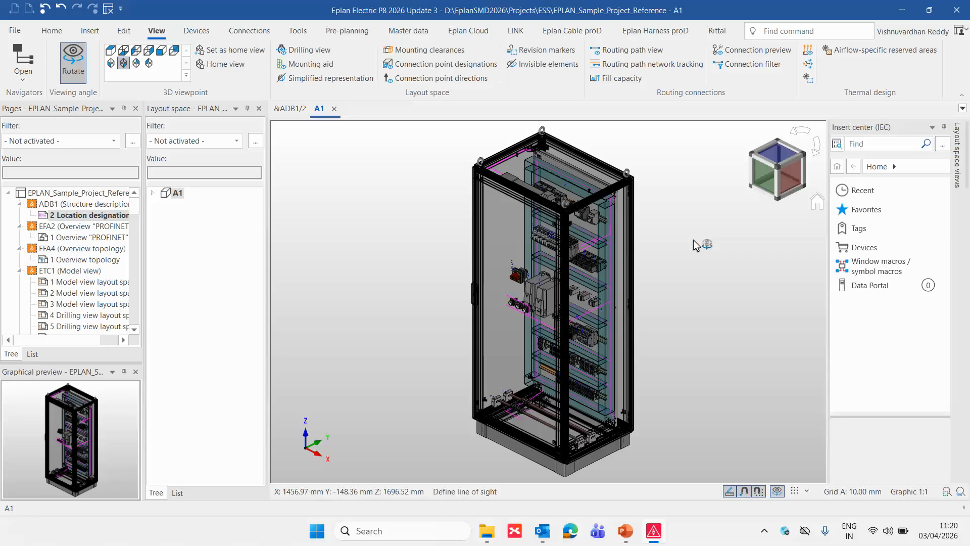
pyautogui.press('Escape')
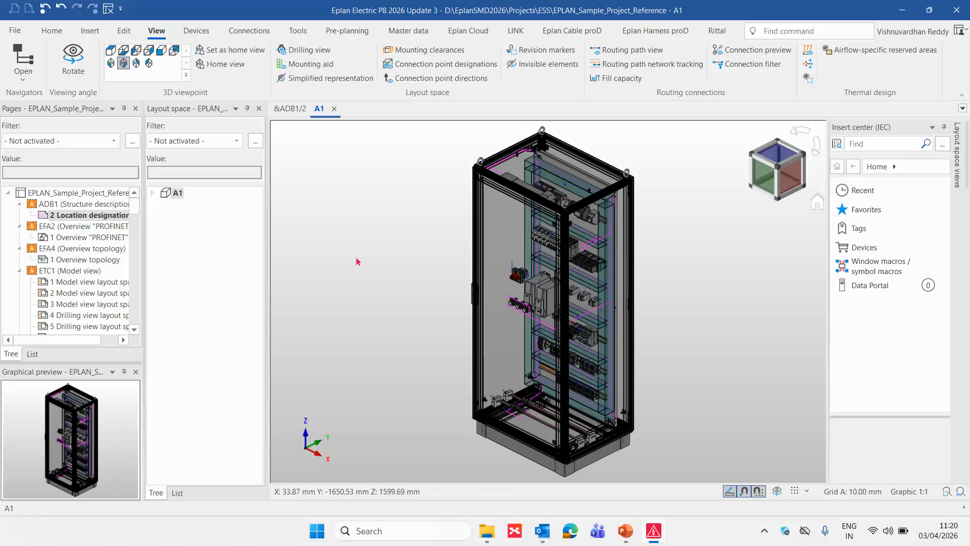
# - Select layout space A1 in the layout space navigator and open the project's layout space export options
pyautogui.doubleClick(167, 195)
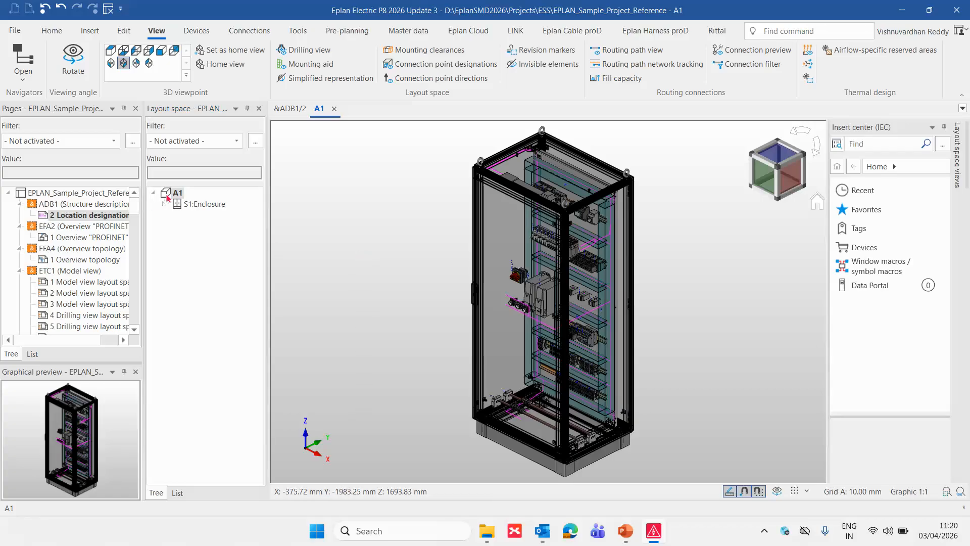
pyautogui.click(169, 193)
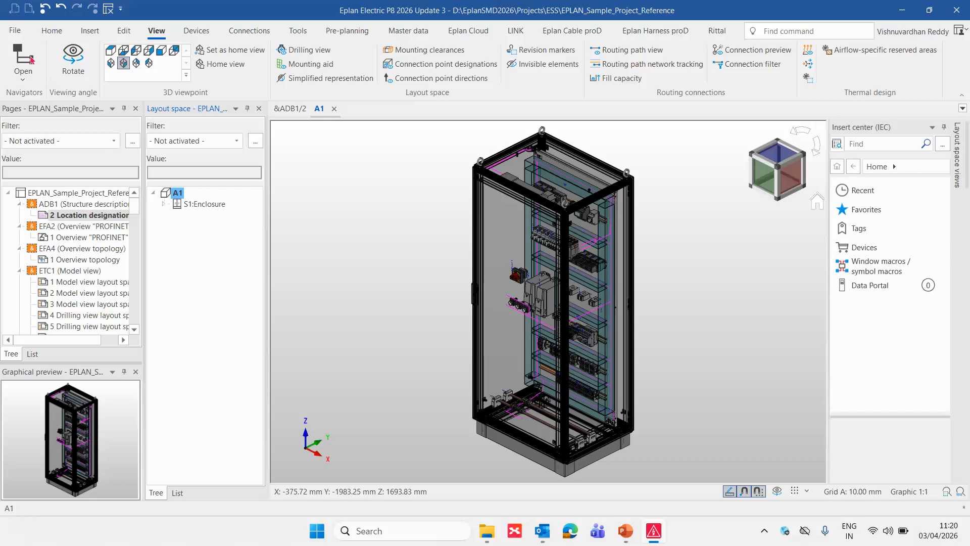
pyautogui.click(15, 32)
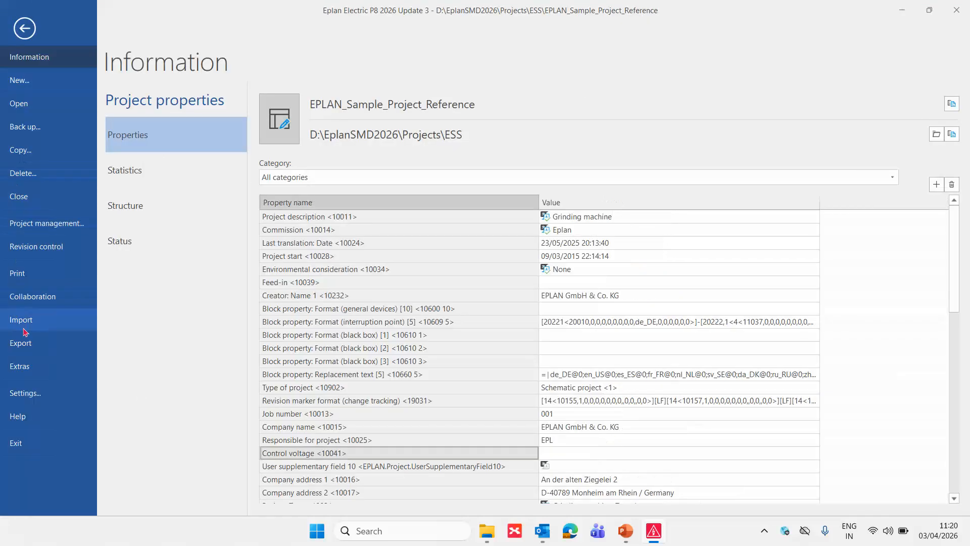
pyautogui.click(25, 342)
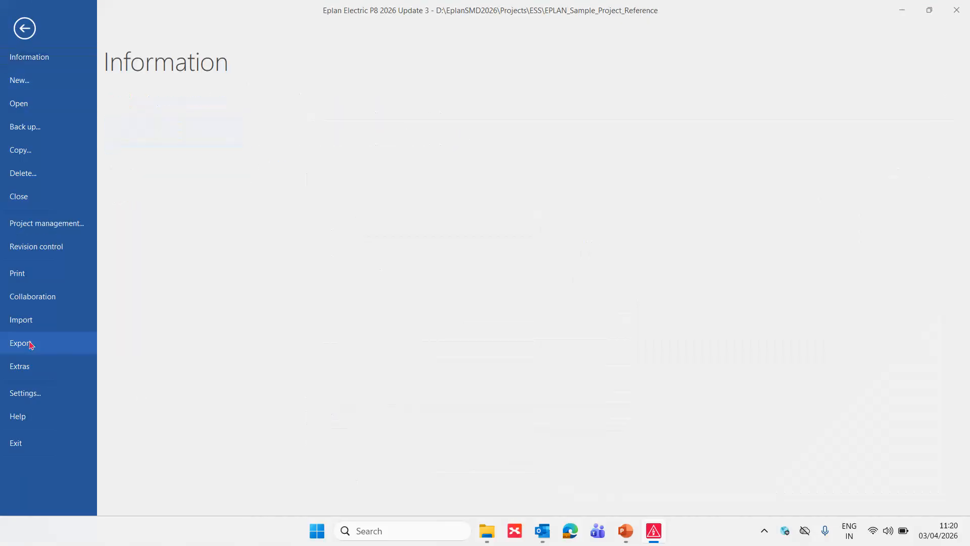
pyautogui.click(140, 171)
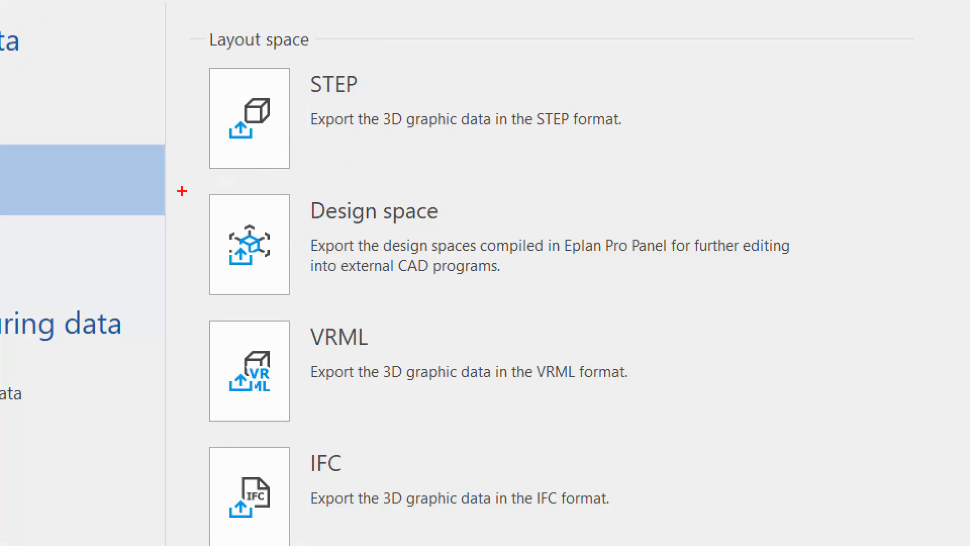
pyautogui.moveTo(185, 183)
pyautogui.mouseDown()
pyautogui.moveTo(482, 284)
pyautogui.moveTo(858, 307)
pyautogui.mouseUp()
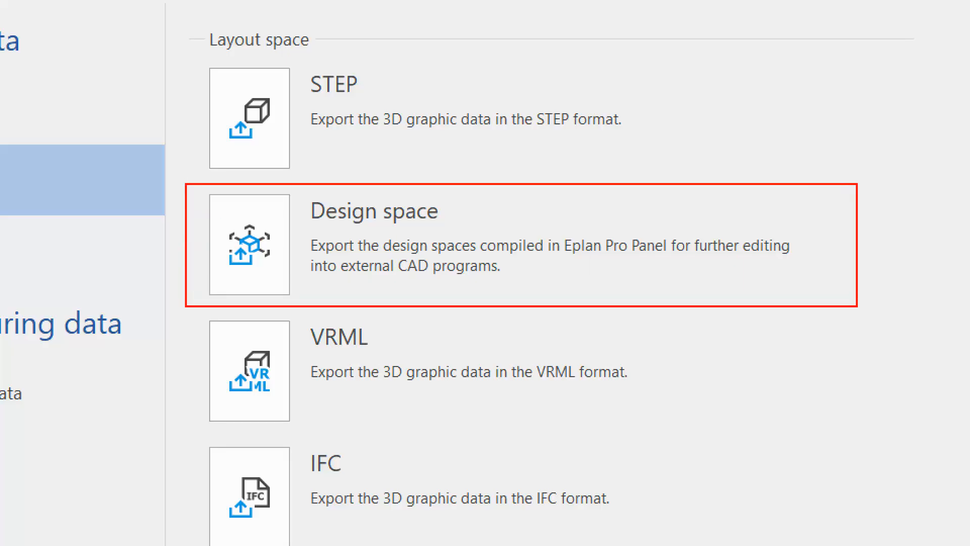
pyautogui.moveTo(897, 153)
pyautogui.mouseDown()
pyautogui.moveTo(810, 218)
pyautogui.moveTo(818, 228)
pyautogui.mouseUp()
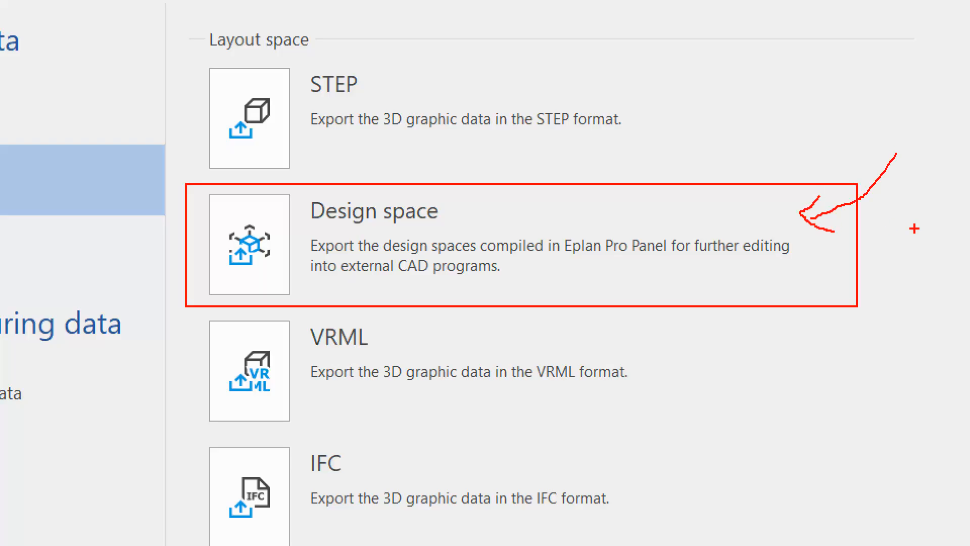
pyautogui.press('Escape')
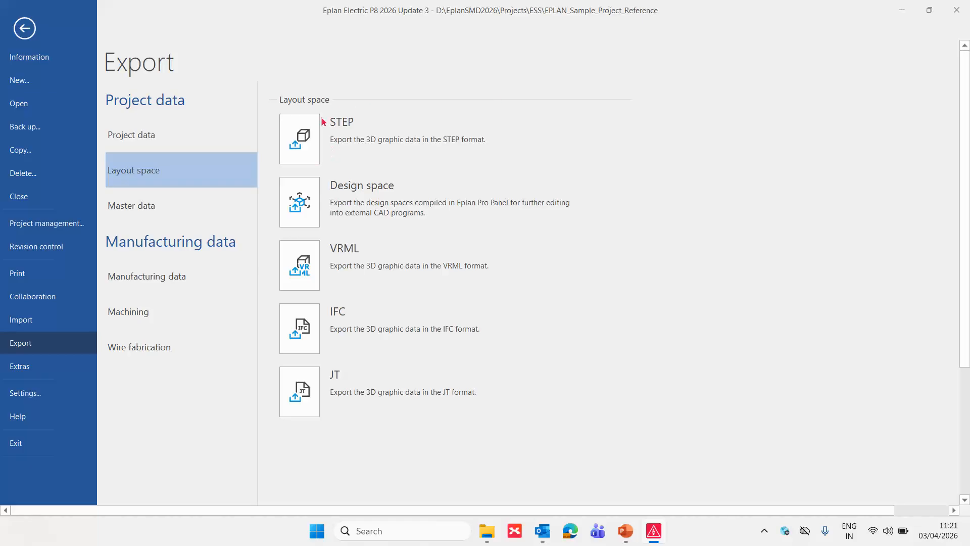
# - Leave the export page and open the layout space export options again
pyautogui.click(24, 28)
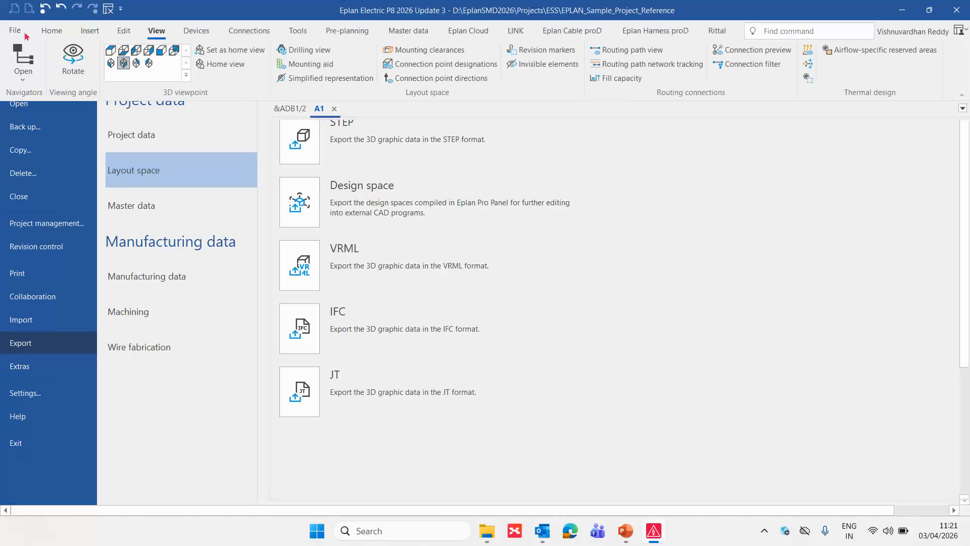
pyautogui.click(15, 31)
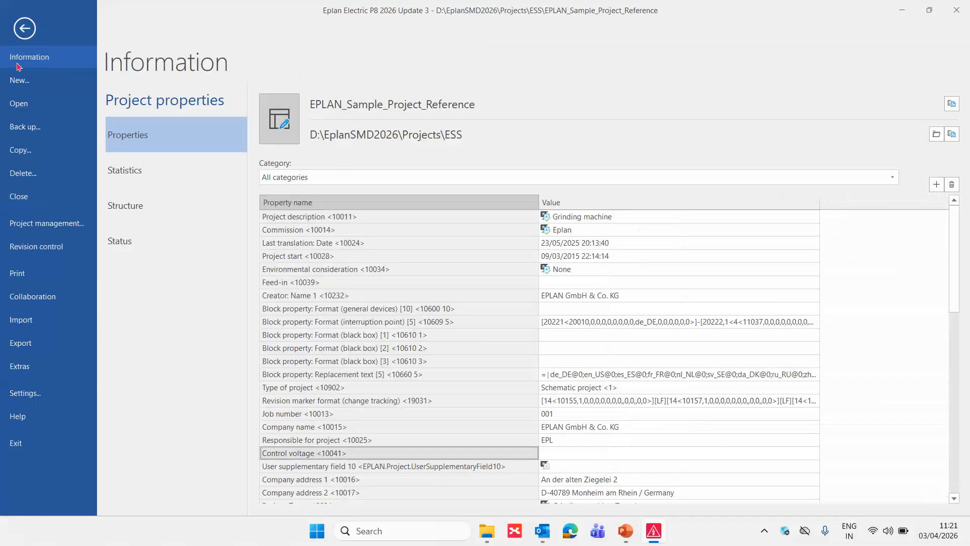
pyautogui.click(37, 349)
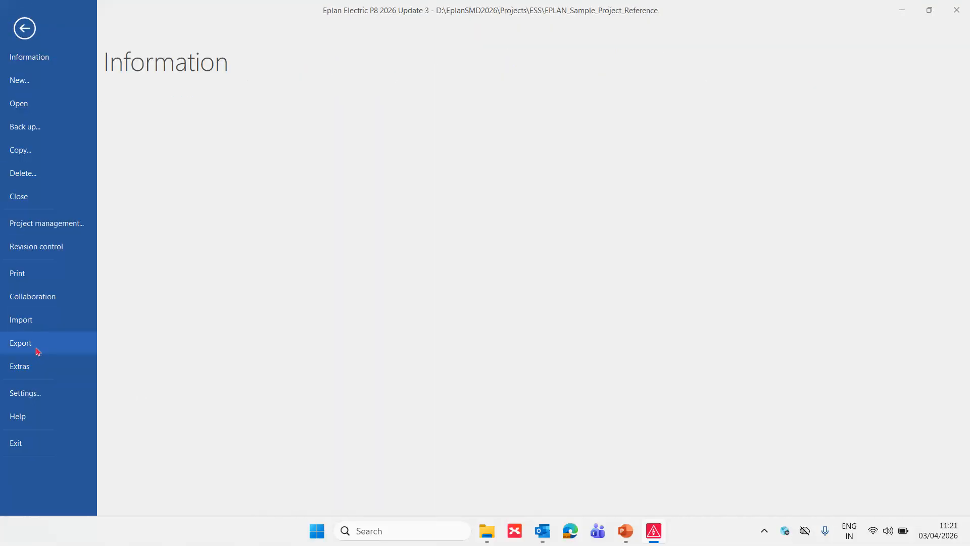
pyautogui.click(155, 170)
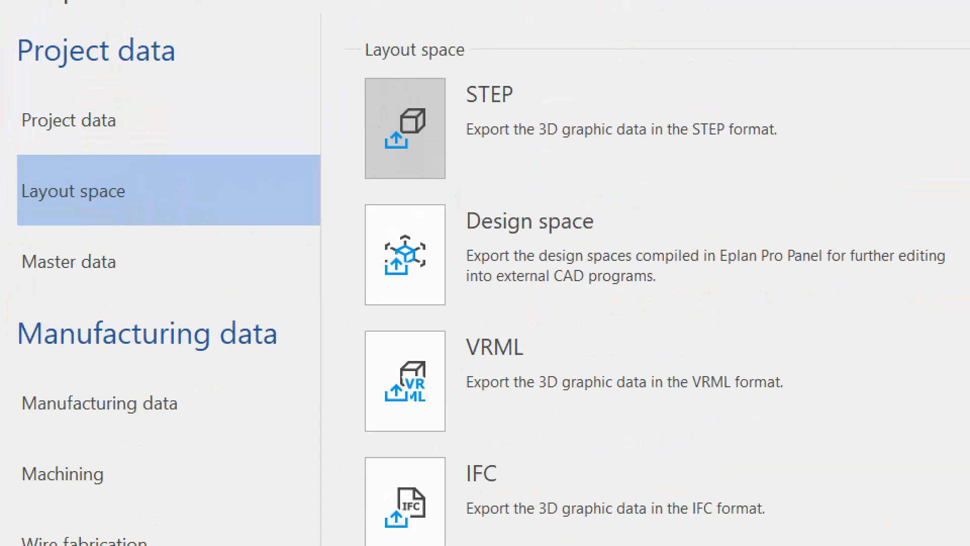
pyautogui.click(105, 132)
pyautogui.moveTo(9, 176)
pyautogui.keyDown('ctrl'); pyautogui.mouseDown()
pyautogui.moveTo(141, 224)
pyautogui.moveTo(238, 167)
pyautogui.moveTo(334, 138)
pyautogui.moveTo(374, 154)
pyautogui.moveTo(355, 170)
pyautogui.mouseUp(); pyautogui.keyUp('ctrl')
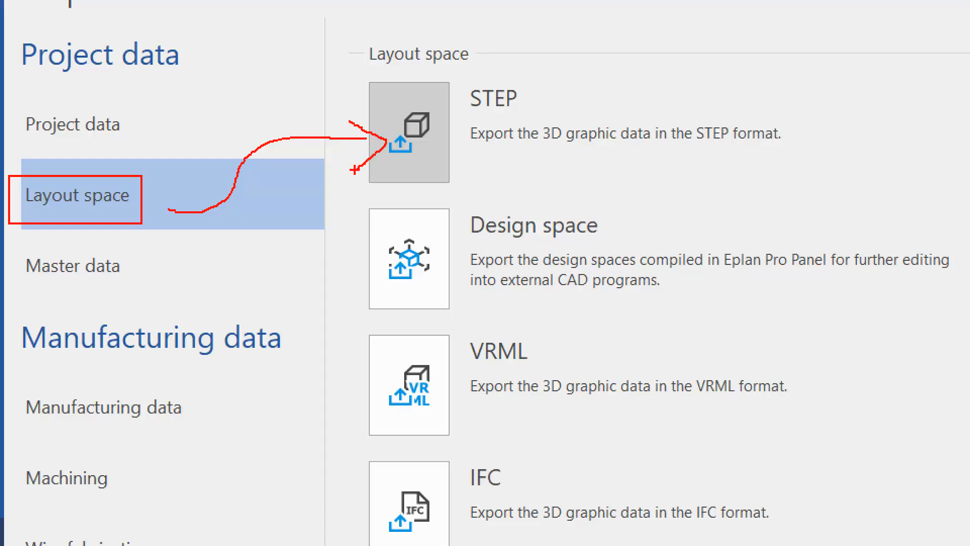
pyautogui.press('Escape')
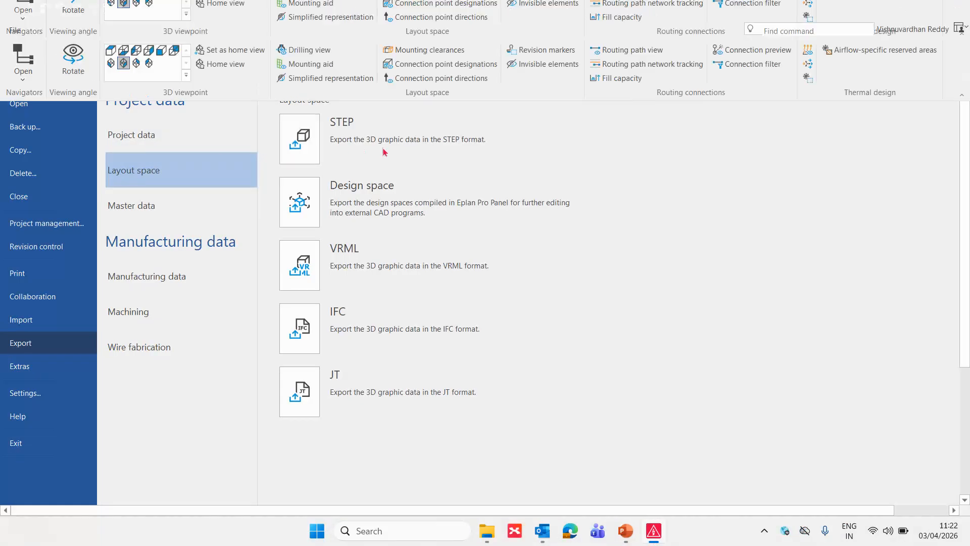
# - Export layout space A1 in STEP format with the STEP standard scheme, choosing the Desktop folder as the output directory
pyautogui.click(383, 150)
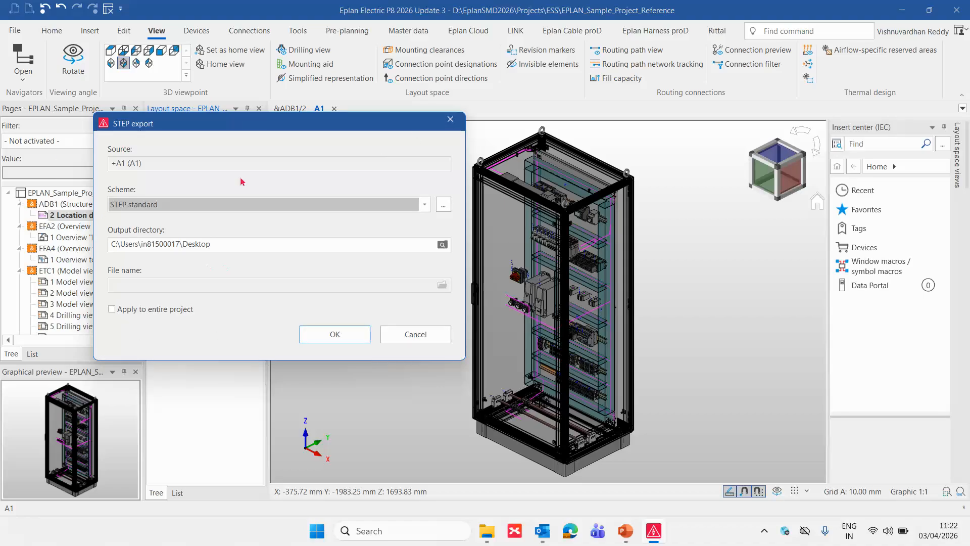
pyautogui.moveTo(246, 123); pyautogui.dragTo(479, 187)
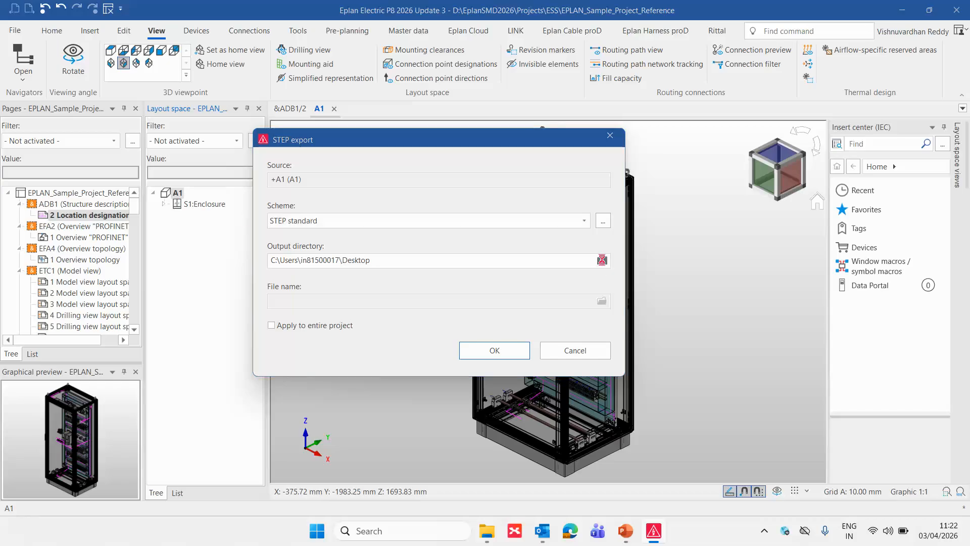
pyautogui.click(602, 260)
pyautogui.click(302, 227)
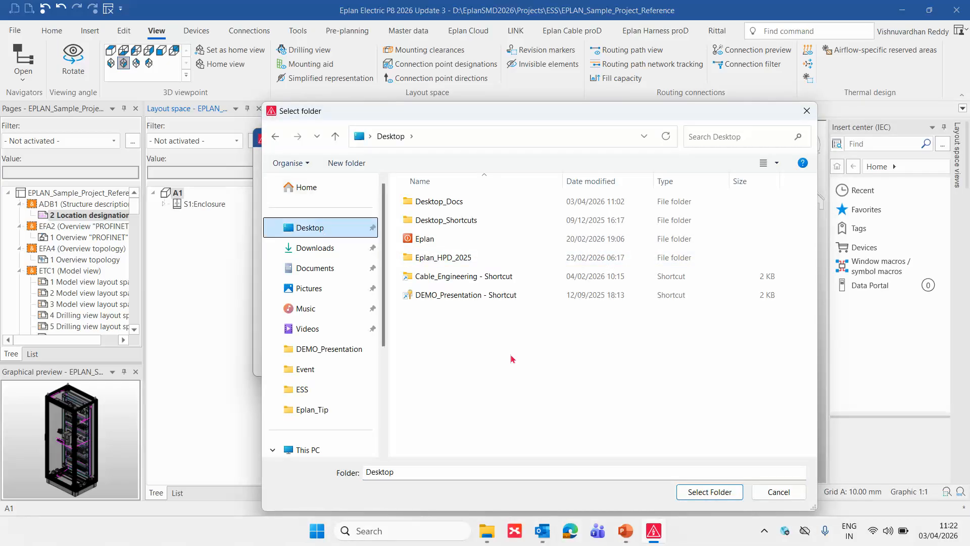
pyautogui.click(712, 494)
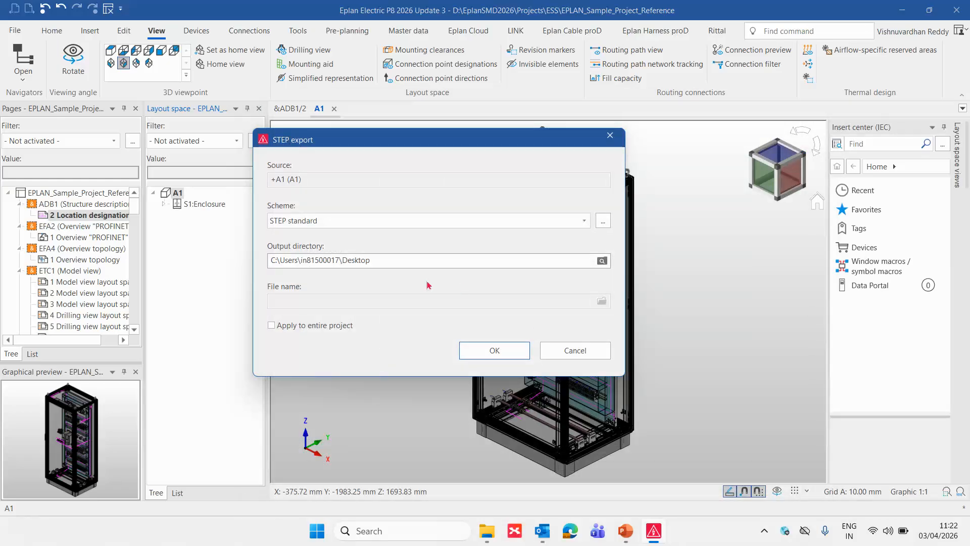
pyautogui.click(511, 353)
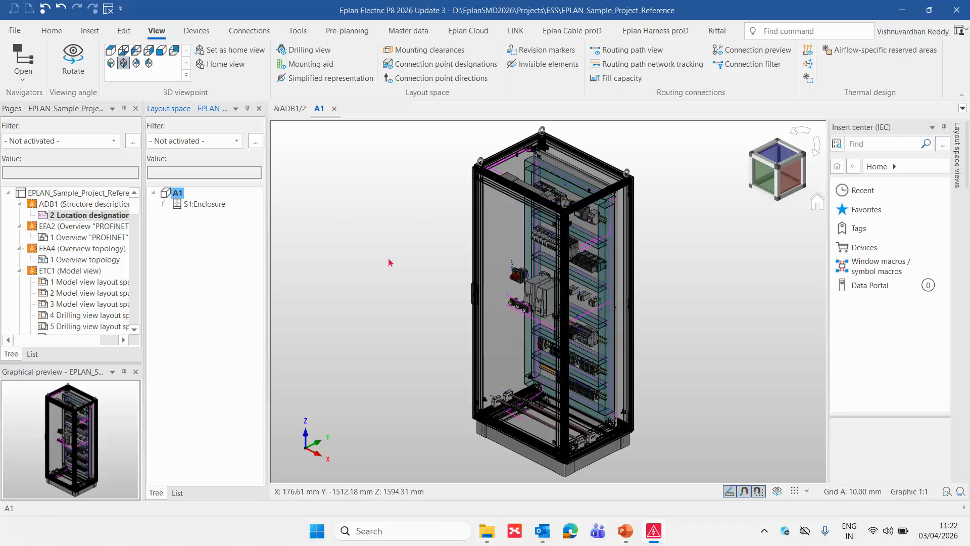
# - Show the Windows desktop, move the exported +A1 (A1)_+A1-U3.stp file to a free spot, and check its file properties
pyautogui.press('super+d')
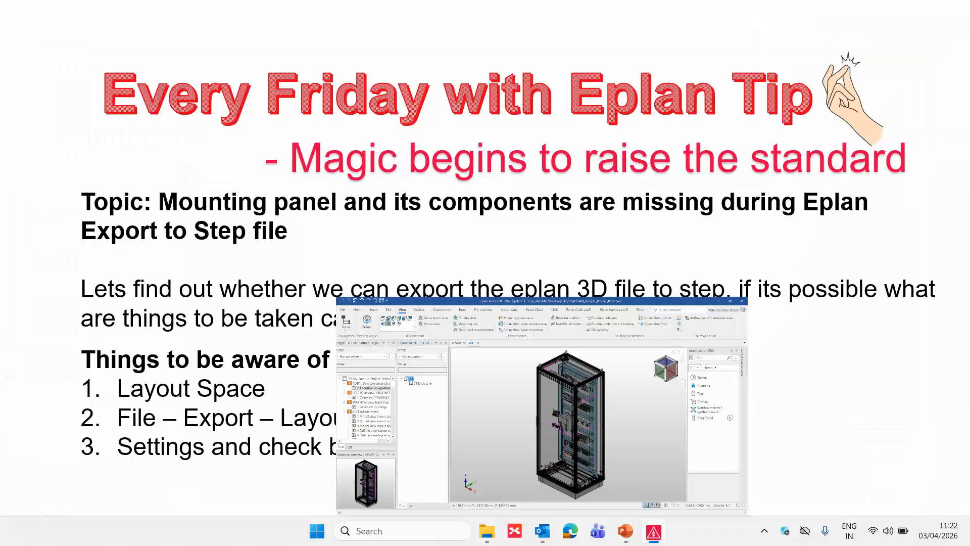
pyautogui.moveTo(74, 74); pyautogui.dragTo(225, 63)
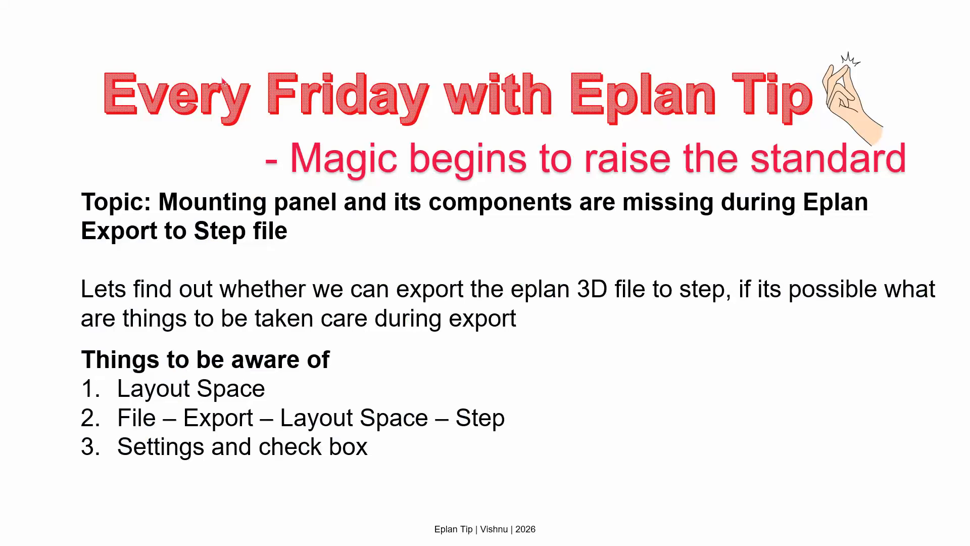
pyautogui.rightClick(223, 81)
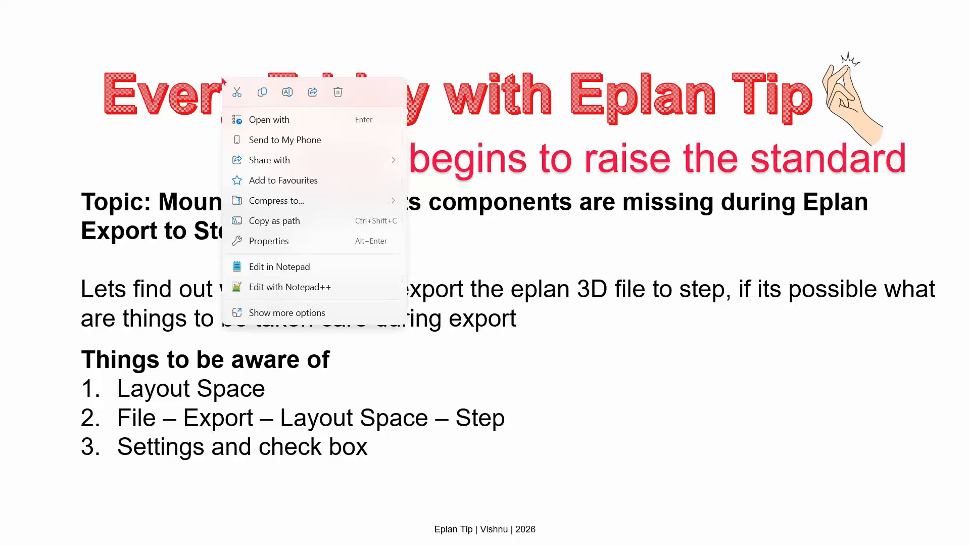
pyautogui.click(283, 313)
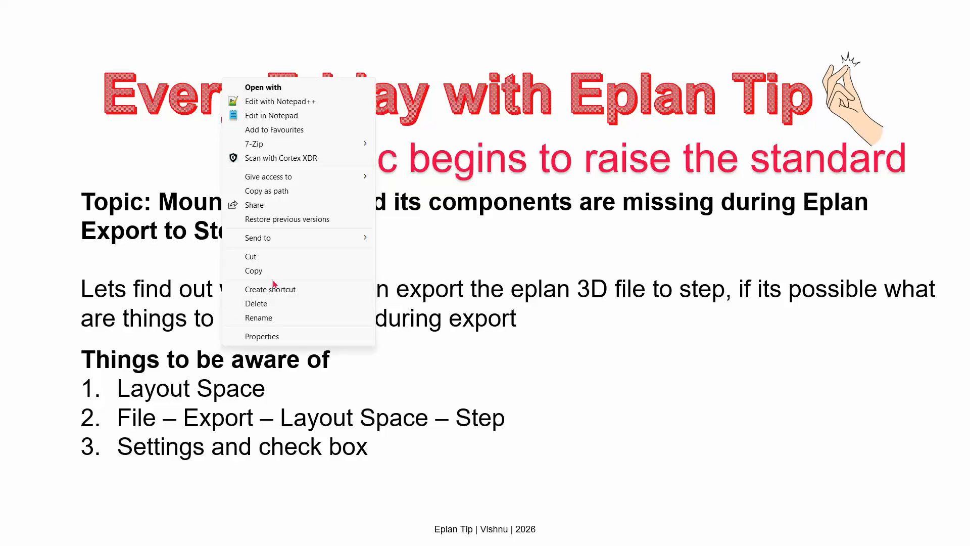
pyautogui.click(269, 340)
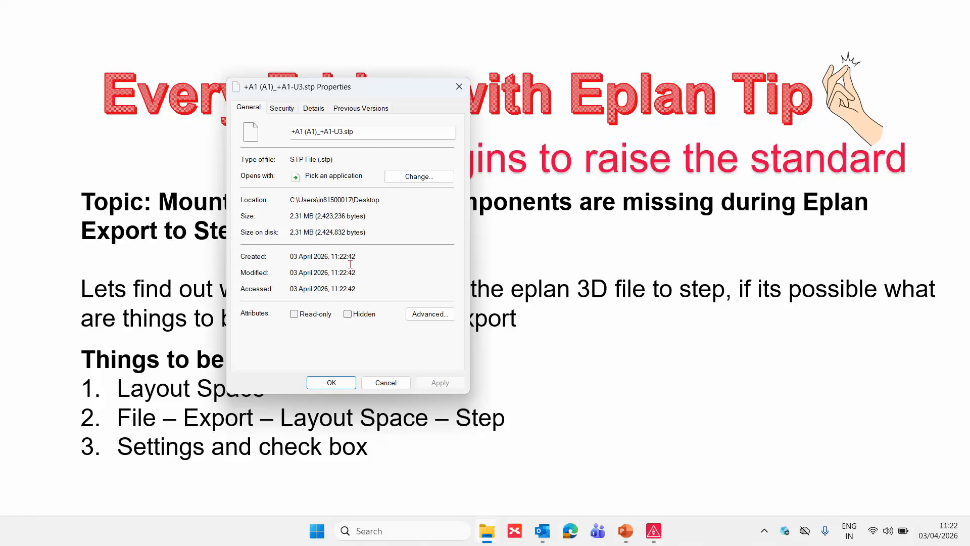
pyautogui.press('Escape')
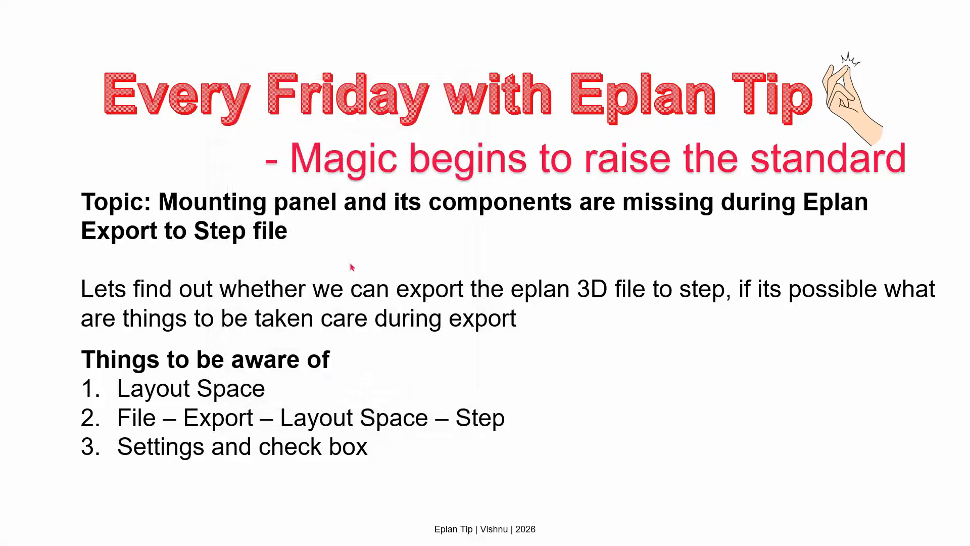
# - Return to EPLAN and import +A1 (A1)_+A1-U3.stp from the Desktop as STEP layout space data
pyautogui.hotkey('alt', 'Tab')
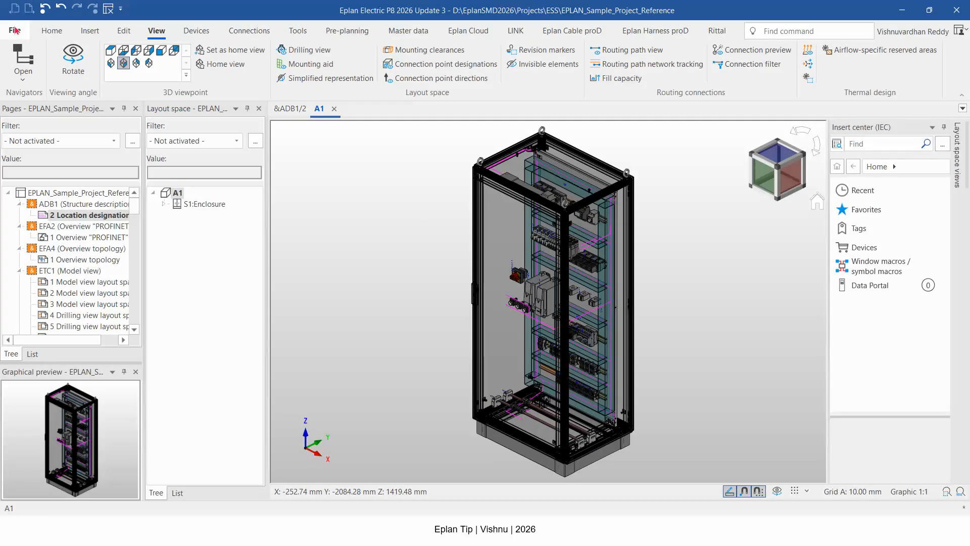
pyautogui.click(14, 30)
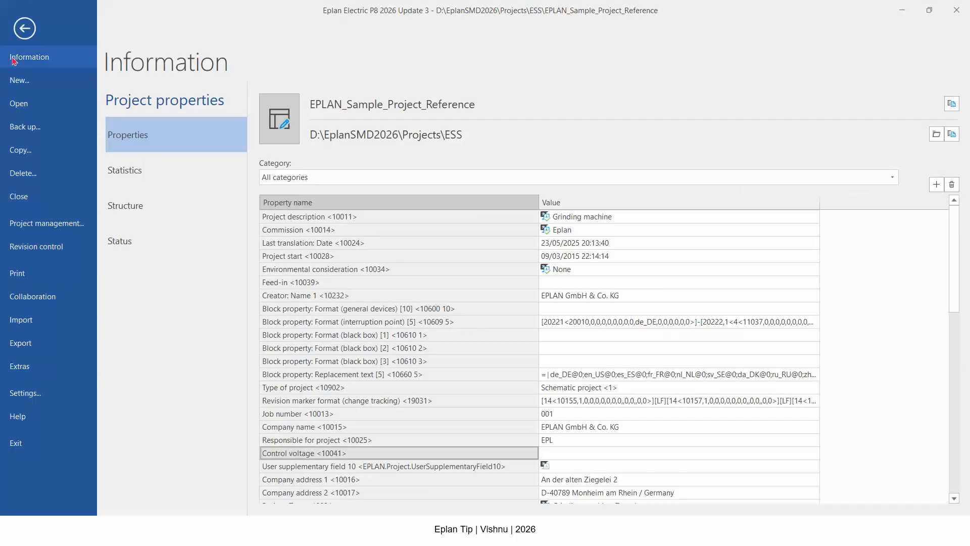
pyautogui.click(44, 320)
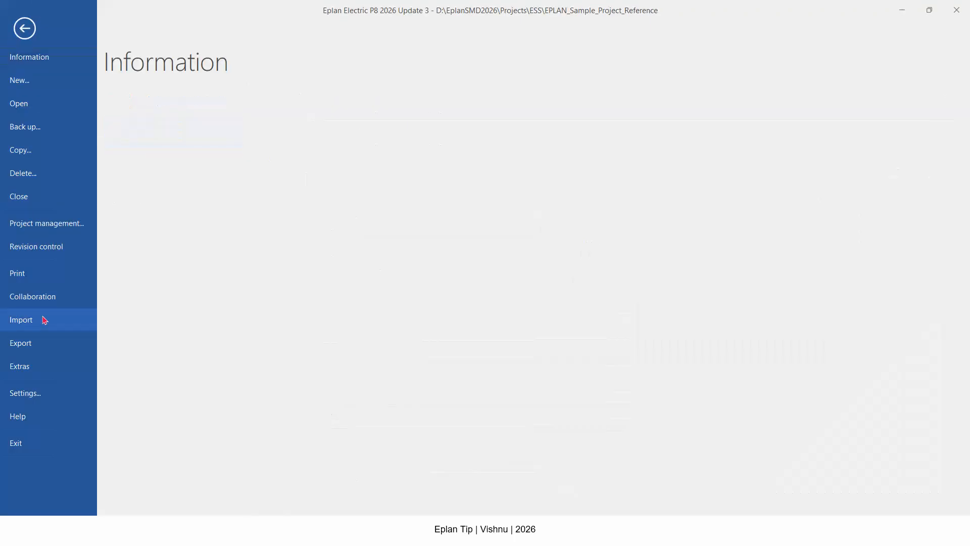
pyautogui.click(174, 175)
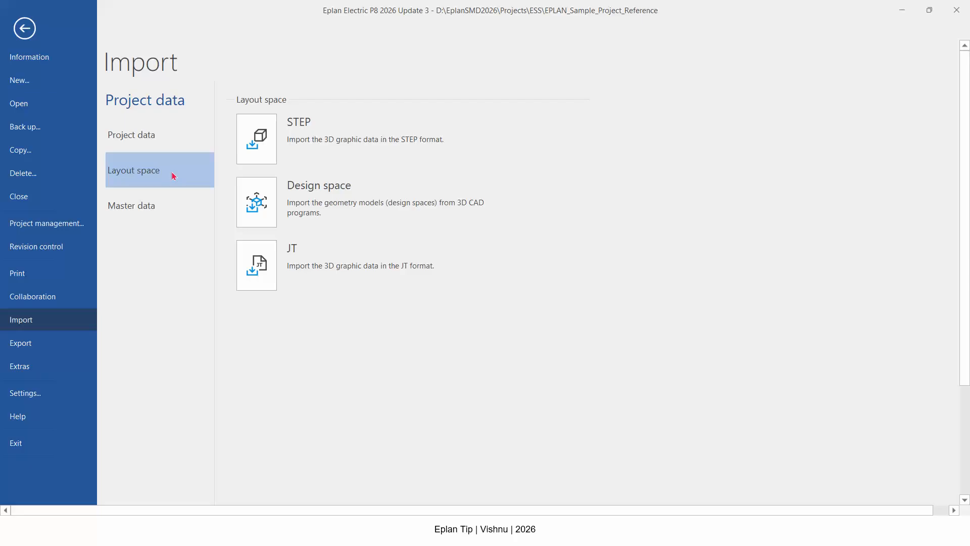
pyautogui.click(257, 139)
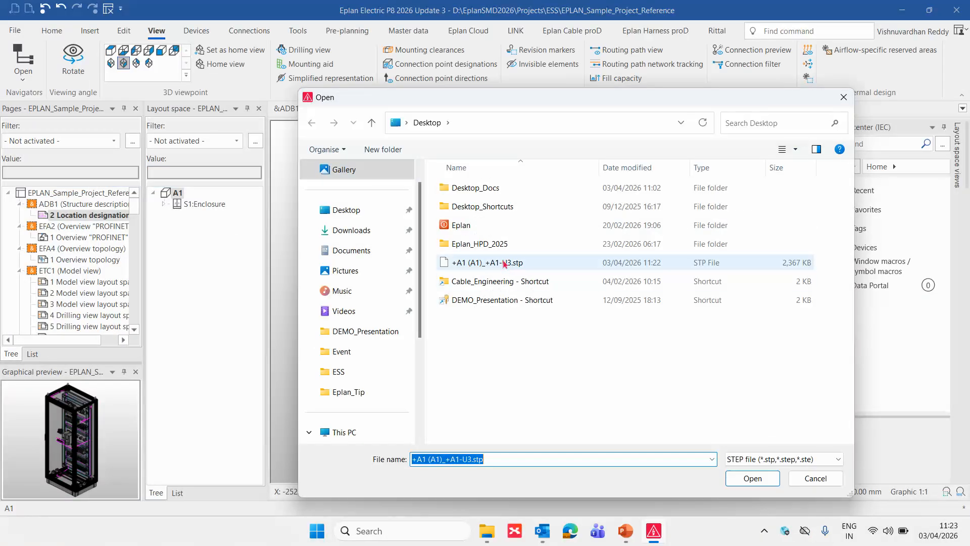
pyautogui.doubleClick(504, 263)
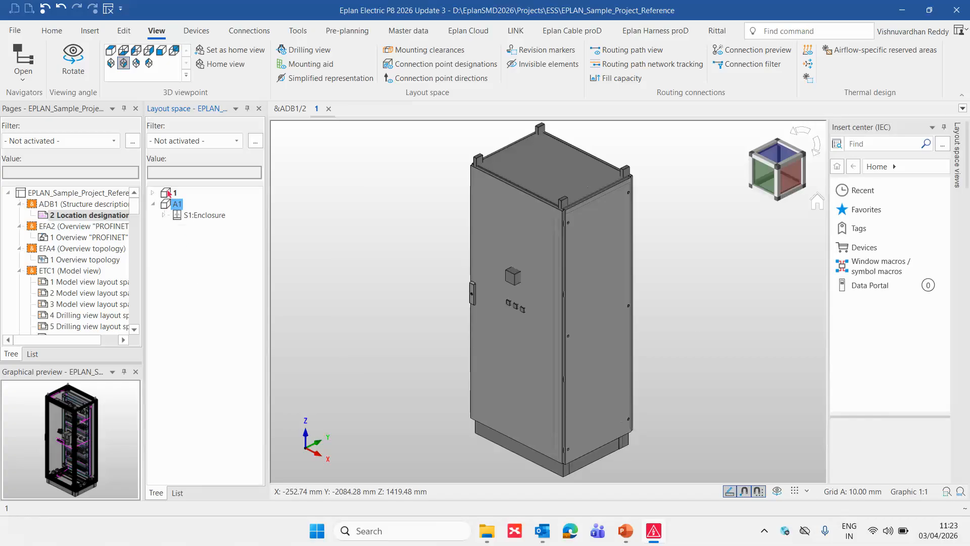
# - Examine the imported layout space 1 and its logic items, comparing its enclosure with the original in layout space A1
pyautogui.doubleClick(169, 193)
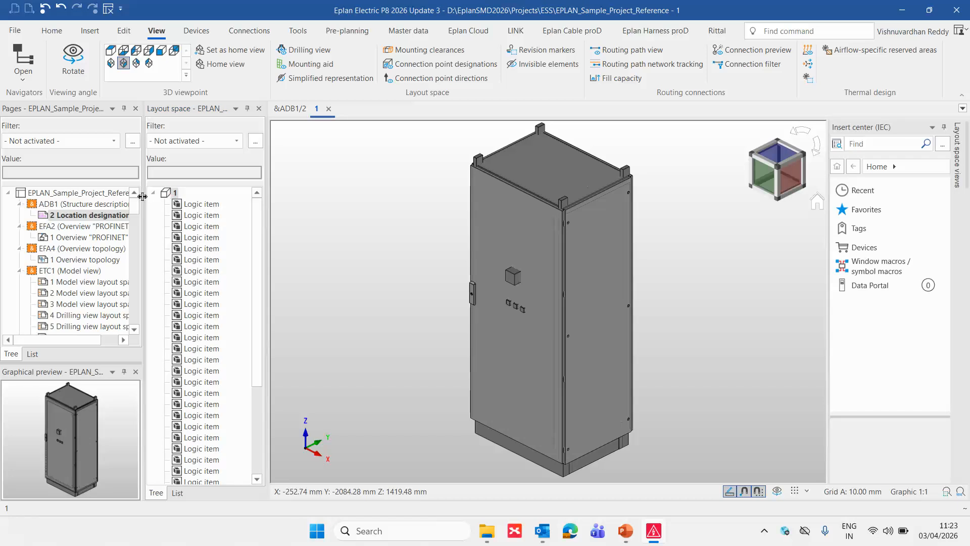
pyautogui.click(153, 194)
pyautogui.click(153, 194)
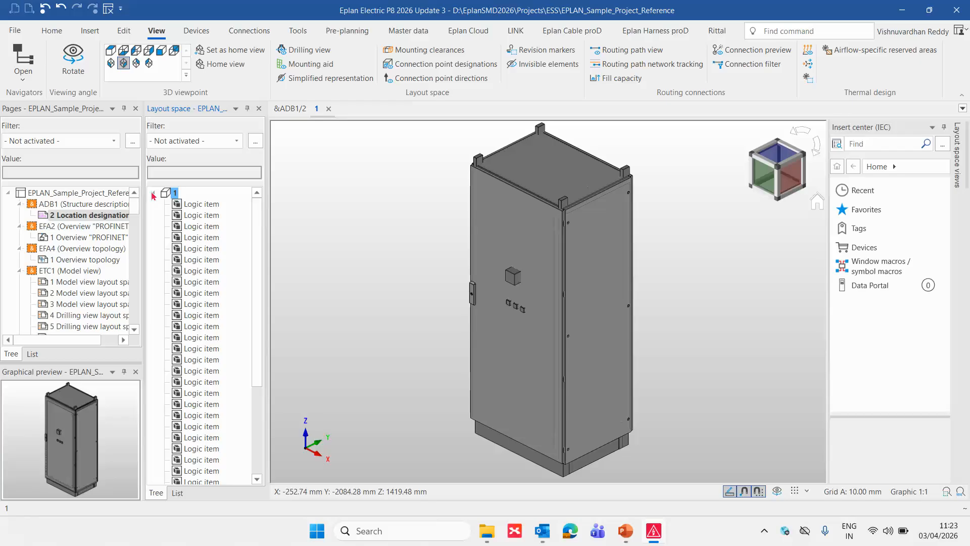
pyautogui.scroll(2, 628, 280)
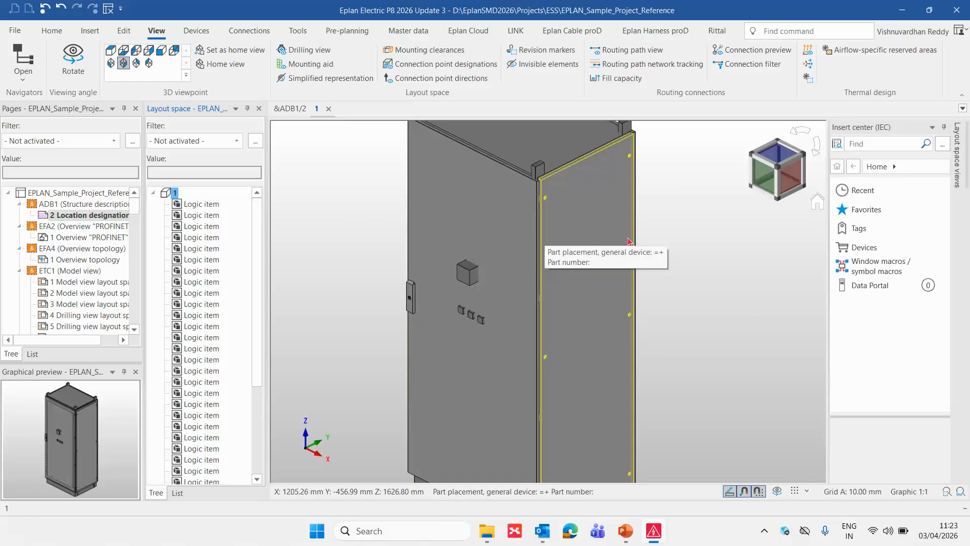
pyautogui.scroll(-2, 629, 242)
pyautogui.scroll(-4, 194, 252)
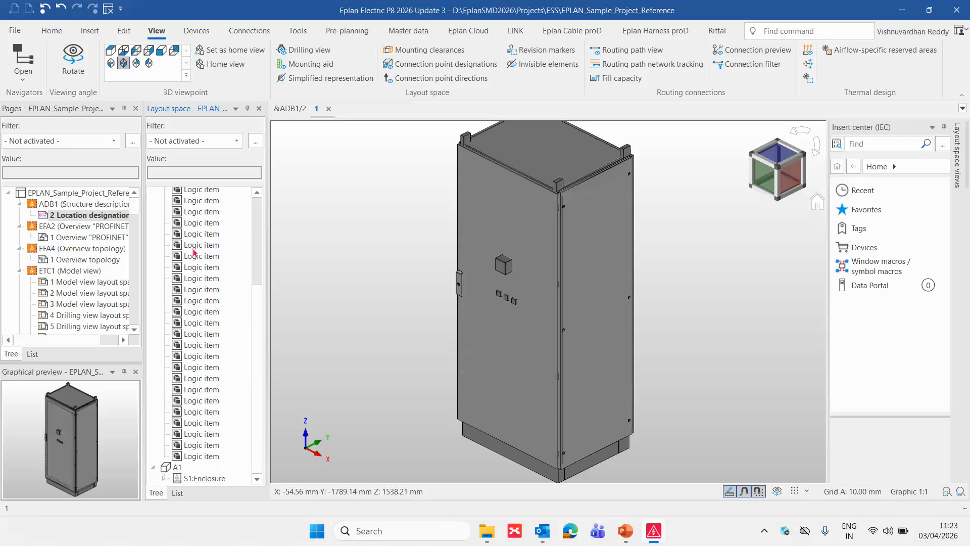
pyautogui.doubleClick(177, 465)
pyautogui.scroll(5, 185, 217)
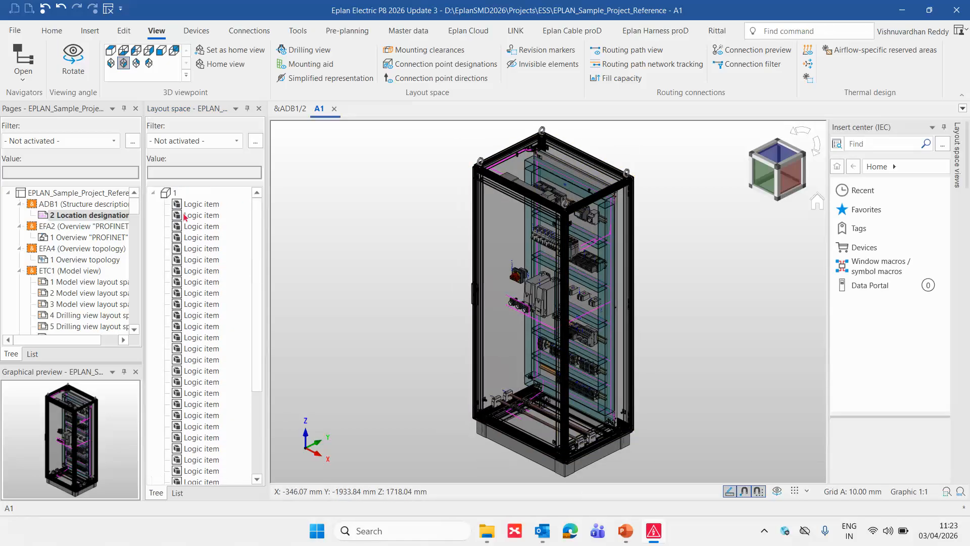
pyautogui.doubleClick(169, 192)
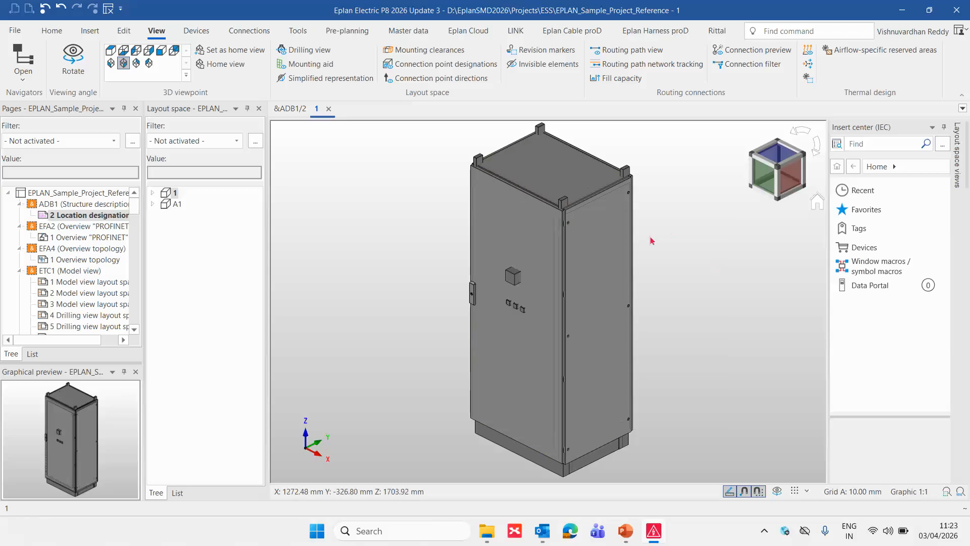
# - Hide the side panel of the imported enclosure in layout space 1 and rotate the model to inspect its interior
pyautogui.scroll(1, 651, 247)
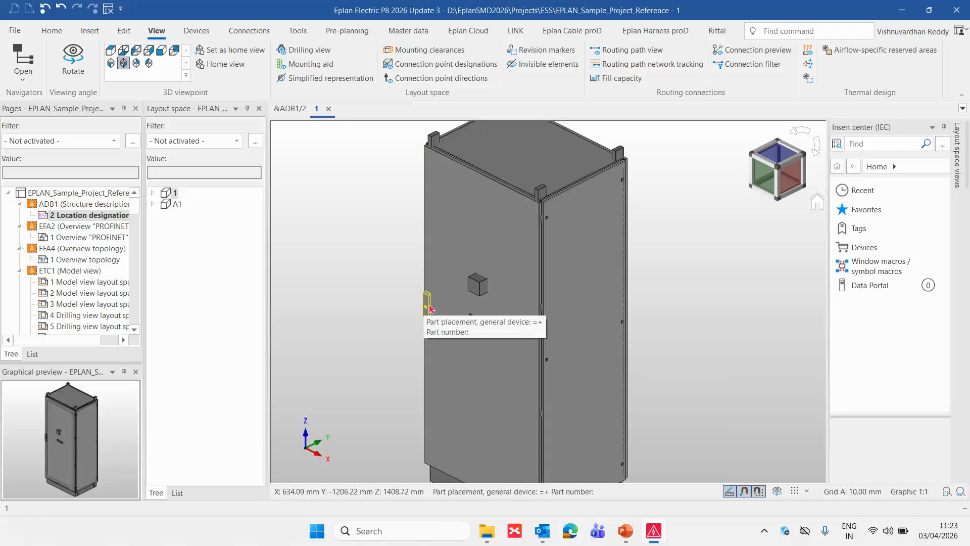
pyautogui.click(580, 278)
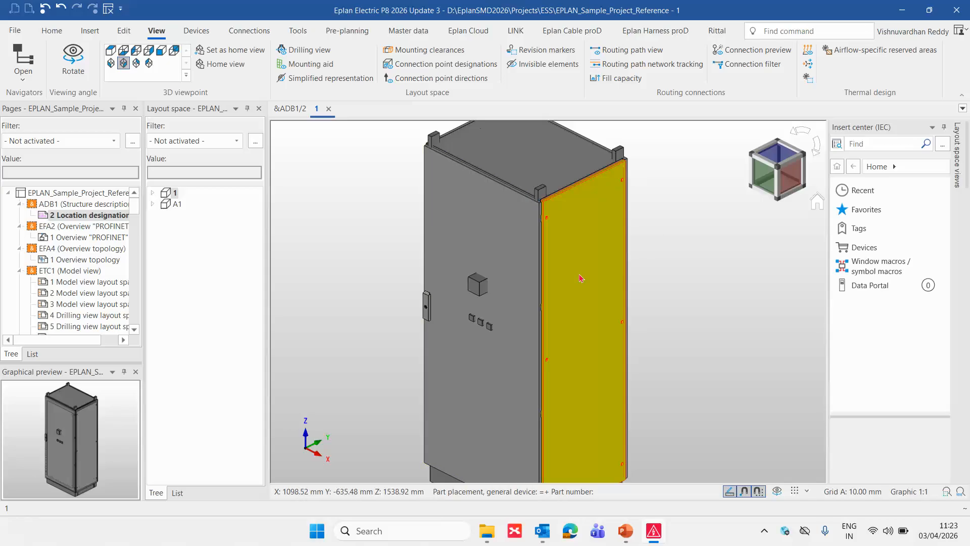
pyautogui.rightClick(580, 278)
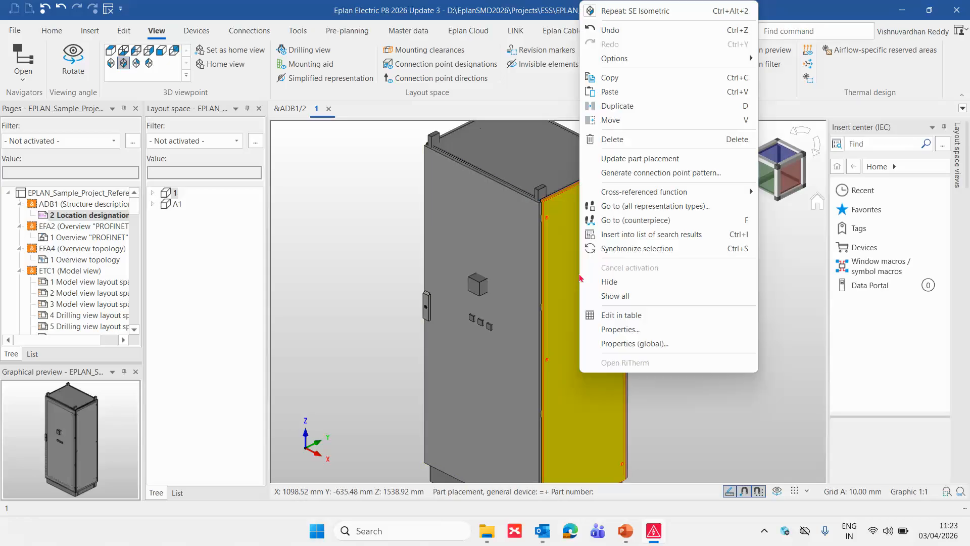
pyautogui.click(607, 282)
pyautogui.scroll(-2, 708, 318)
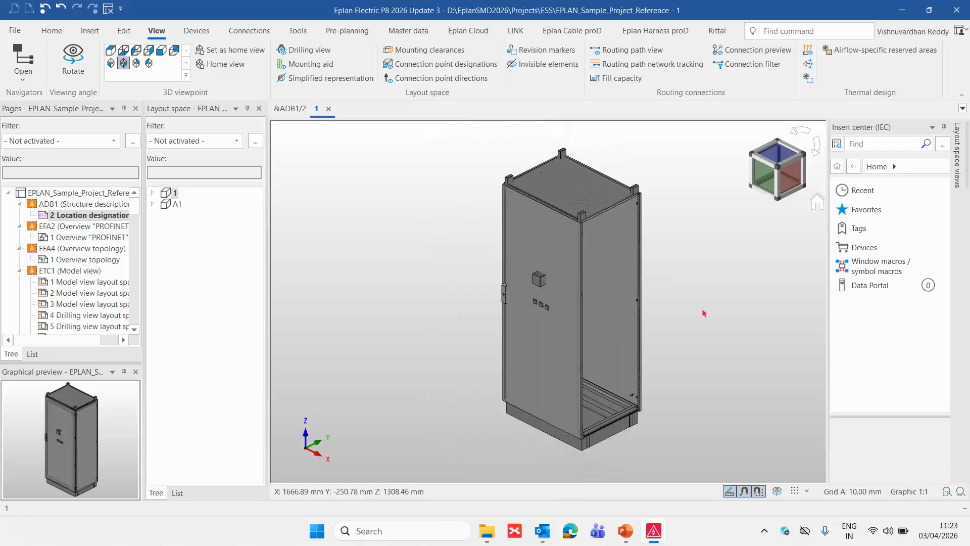
pyautogui.moveTo(710, 321); pyautogui.dragTo(677, 321, button='middle')
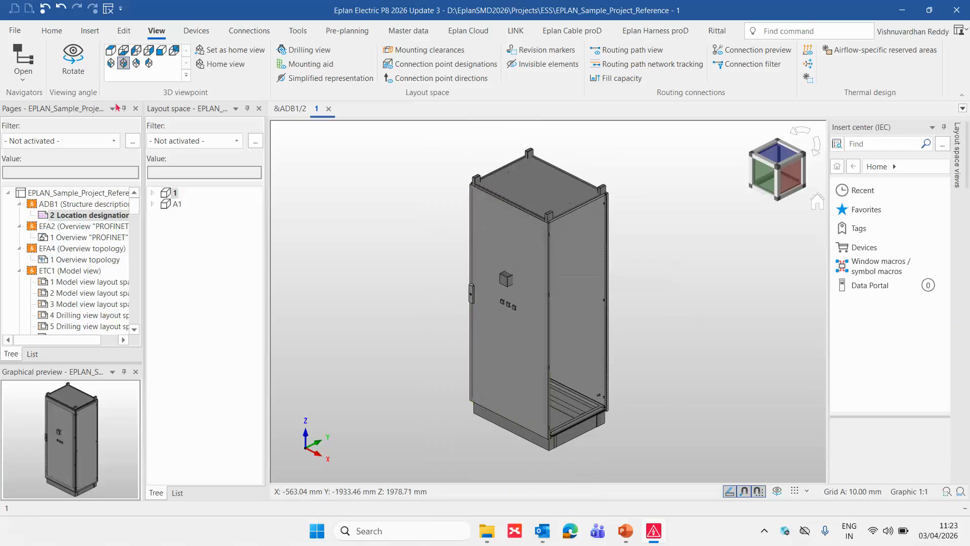
pyautogui.click(76, 57)
pyautogui.moveTo(746, 396); pyautogui.dragTo(699, 390)
pyautogui.scroll(4, 621, 342)
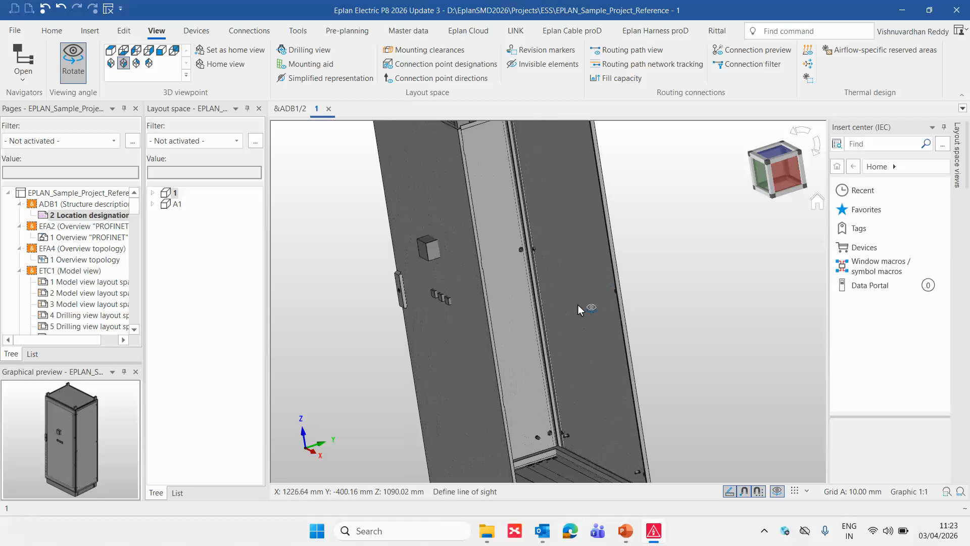
pyautogui.moveTo(694, 312); pyautogui.dragTo(559, 278)
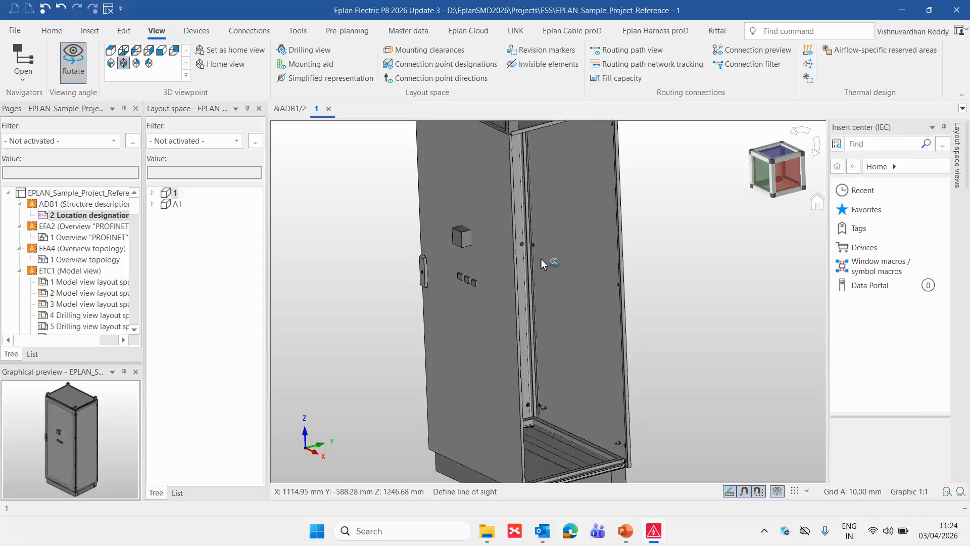
# - Check the original enclosure in layout space A1 close up, and reopen layout space 1 with the enclosure's side panel hidden
pyautogui.doubleClick(178, 205)
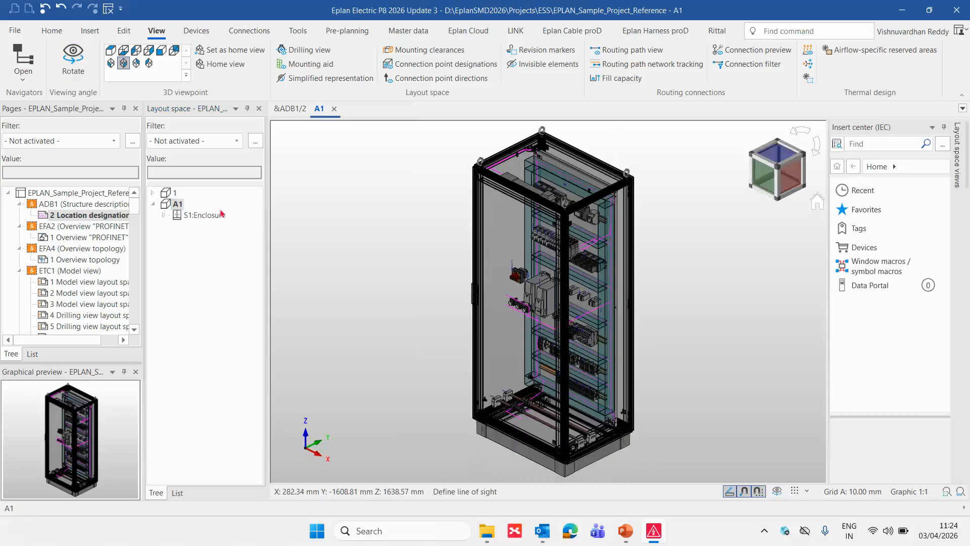
pyautogui.scroll(1, 676, 263)
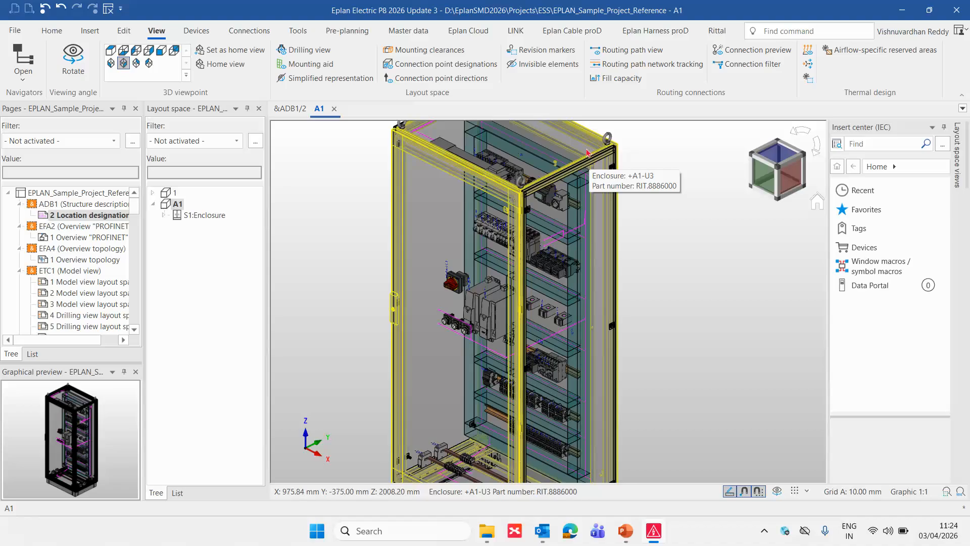
pyautogui.doubleClick(178, 194)
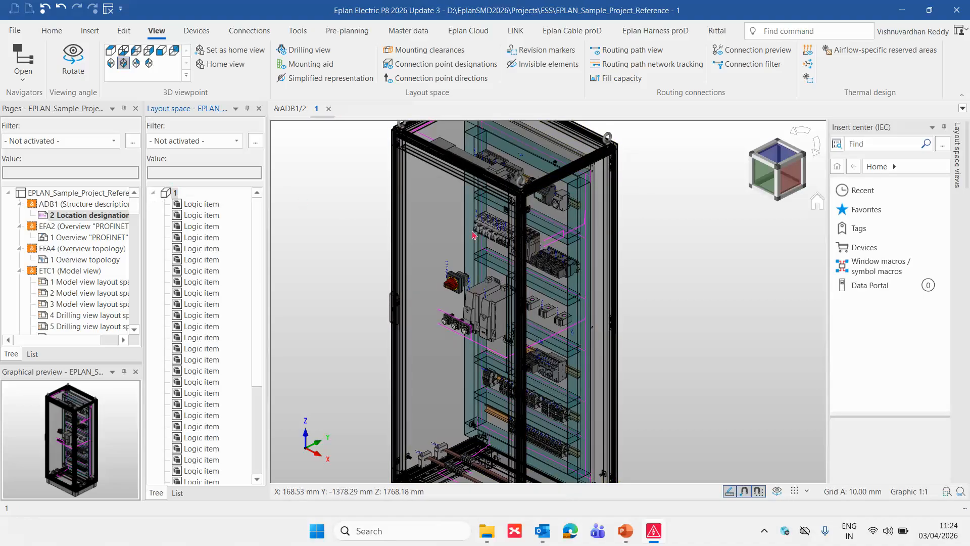
pyautogui.rightClick(605, 276)
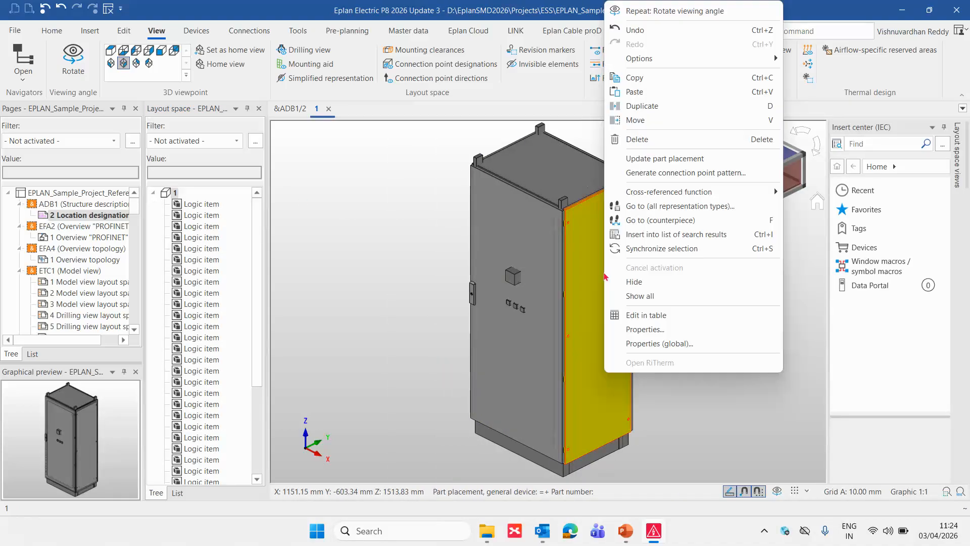
pyautogui.click(635, 282)
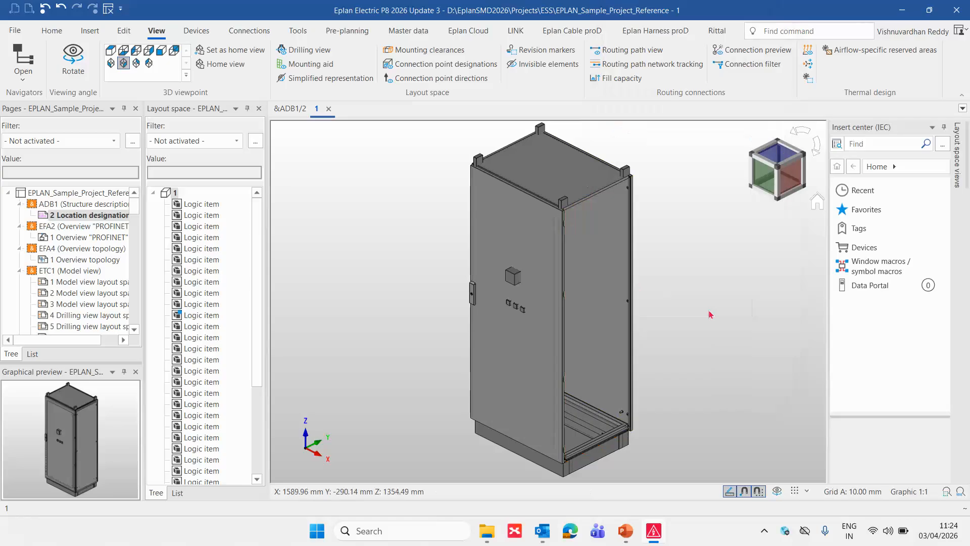
# - Rotate the imported enclosure in layout space 1 to examine its interior through the open side
pyautogui.click(777, 490)
pyautogui.moveTo(762, 443); pyautogui.dragTo(696, 364)
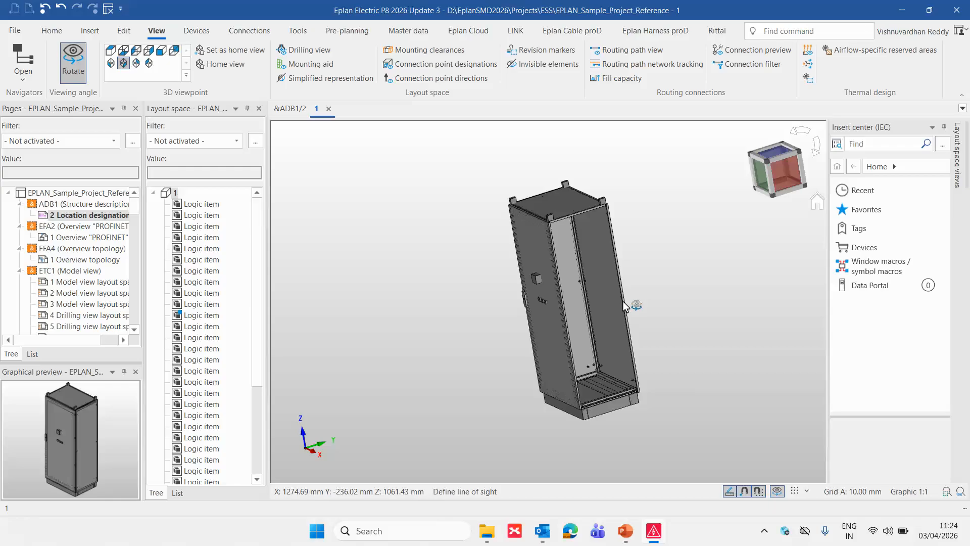
pyautogui.press('Escape')
pyautogui.scroll(-1, 676, 289)
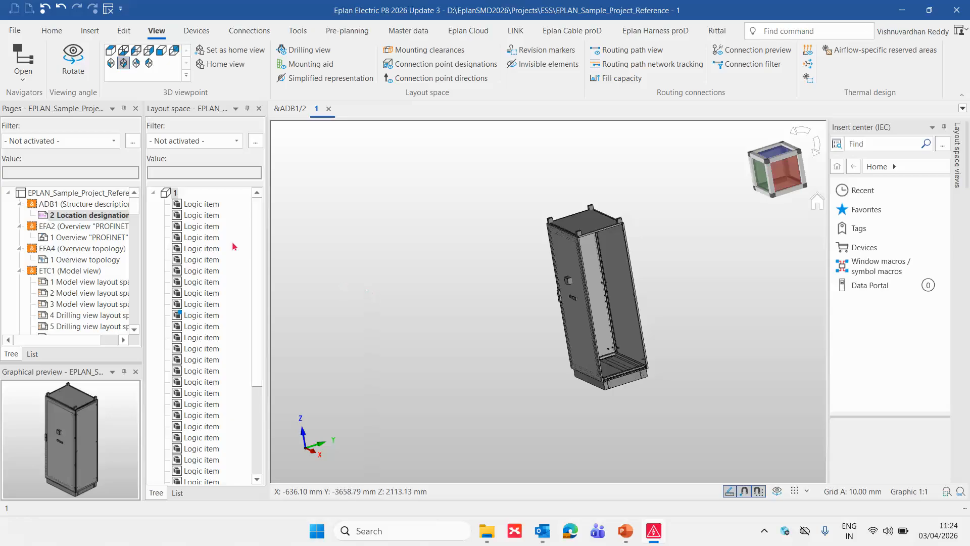
# - Open layout space A1, start its STEP export, and open the settings of the STEP standard scheme
pyautogui.click(153, 194)
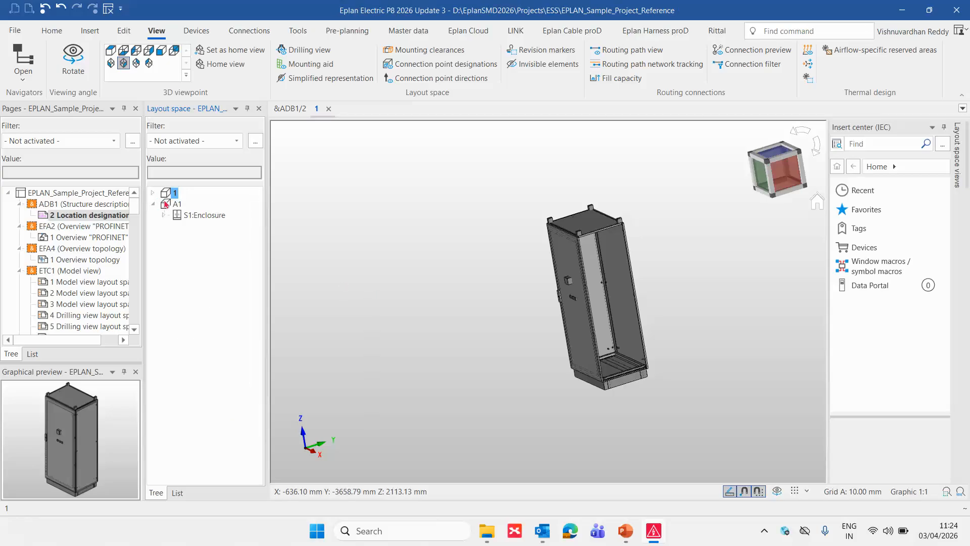
pyautogui.doubleClick(167, 204)
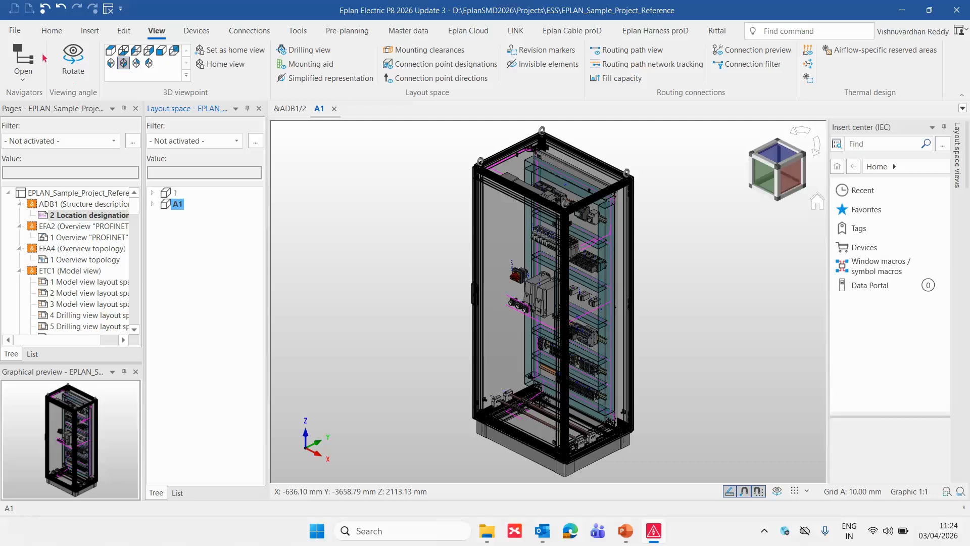
pyautogui.click(15, 30)
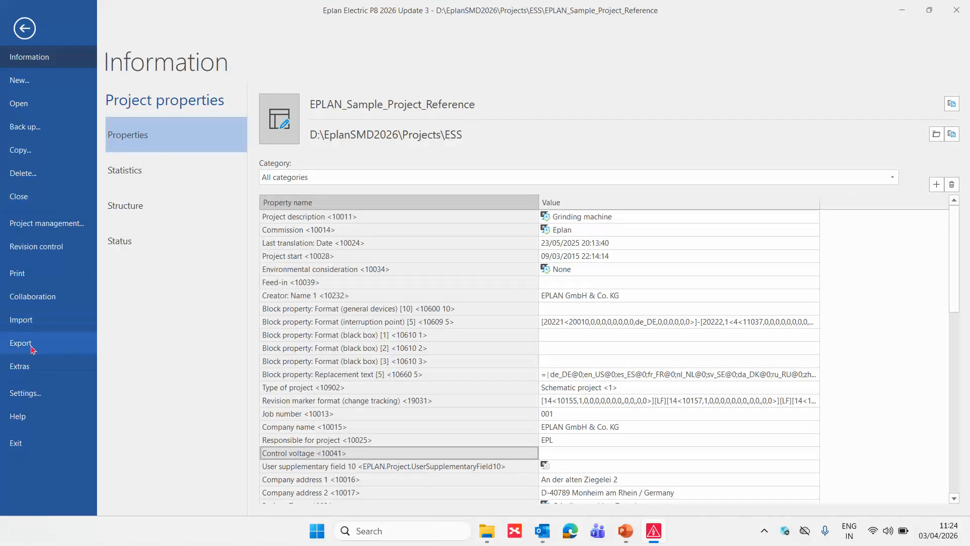
pyautogui.click(31, 349)
pyautogui.click(243, 181)
pyautogui.click(312, 138)
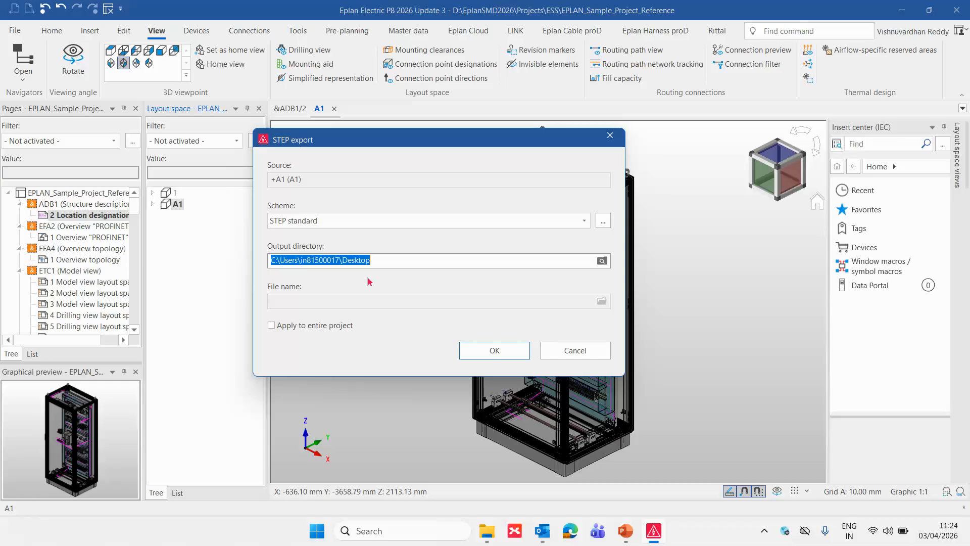
pyautogui.click(603, 223)
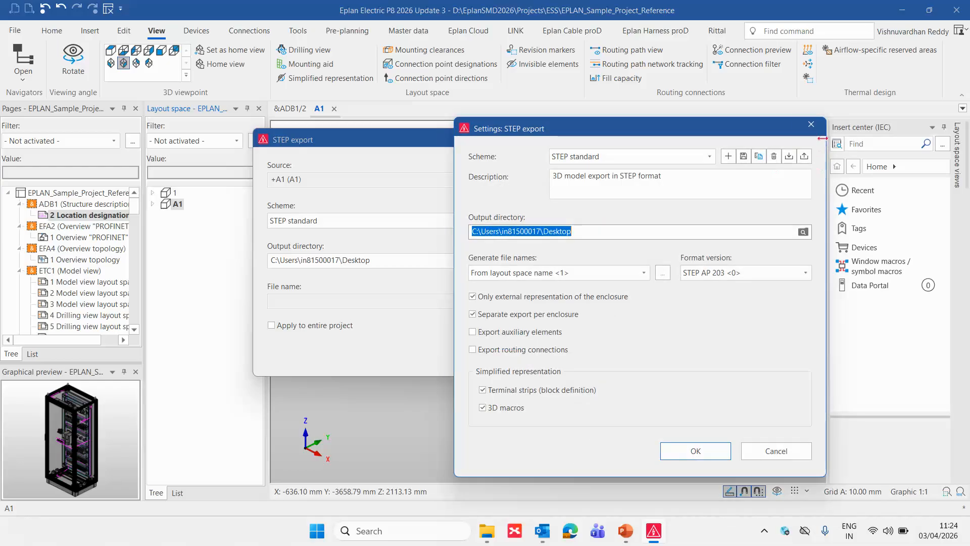
pyautogui.moveTo(607, 129); pyautogui.dragTo(465, 109)
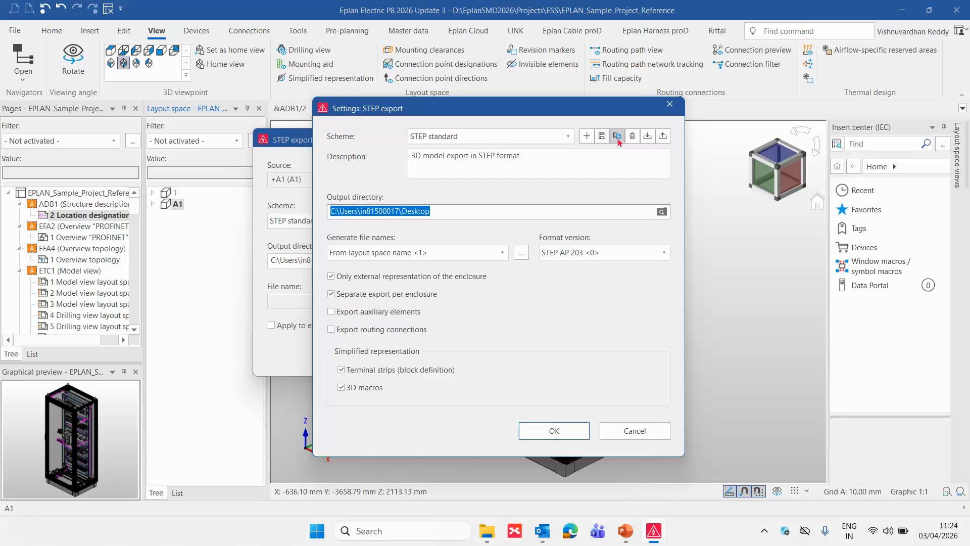
# - Try enabling routing connections and auxiliary elements and disabling "Only external representation of the enclosure" directly in the STEP standard scheme
pyautogui.click(436, 211)
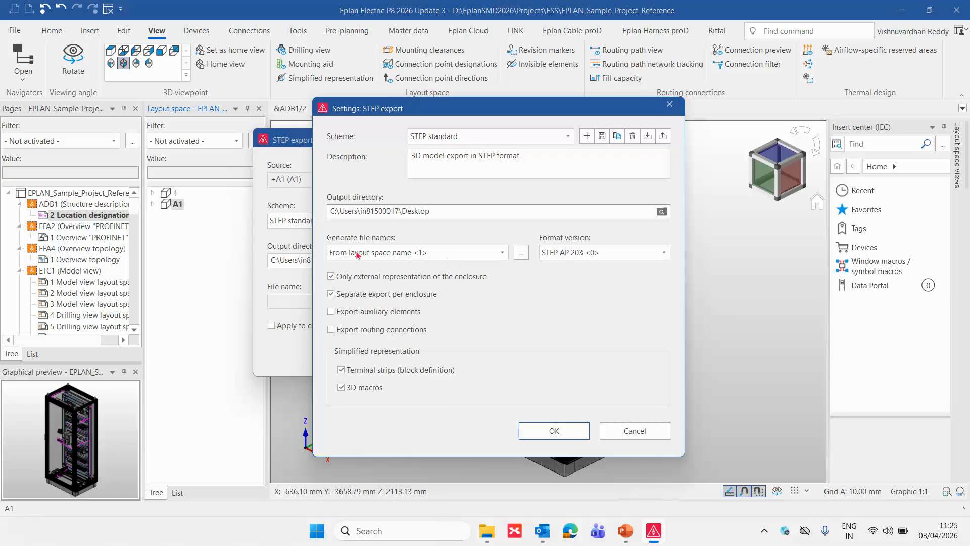
pyautogui.click(612, 255)
pyautogui.click(612, 258)
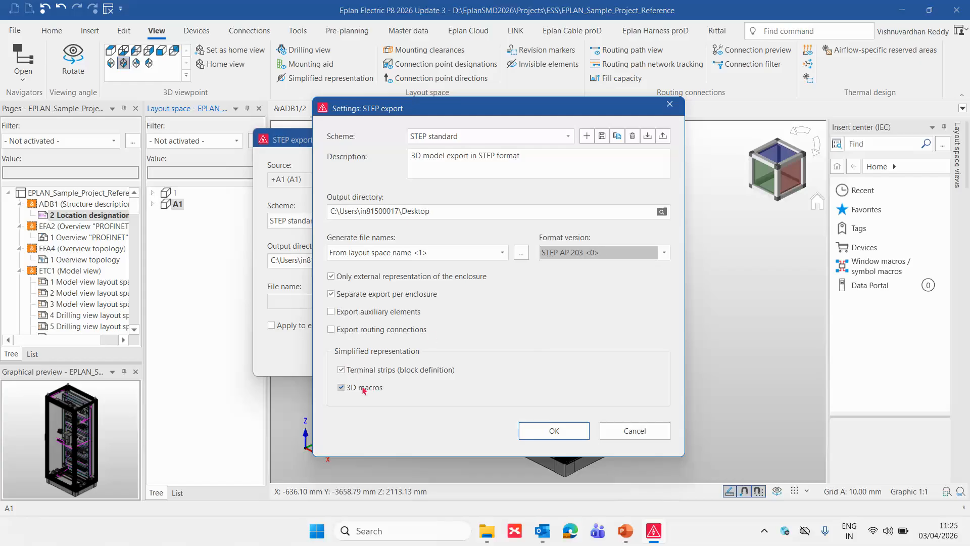
pyautogui.click(358, 331)
pyautogui.rightClick(358, 332)
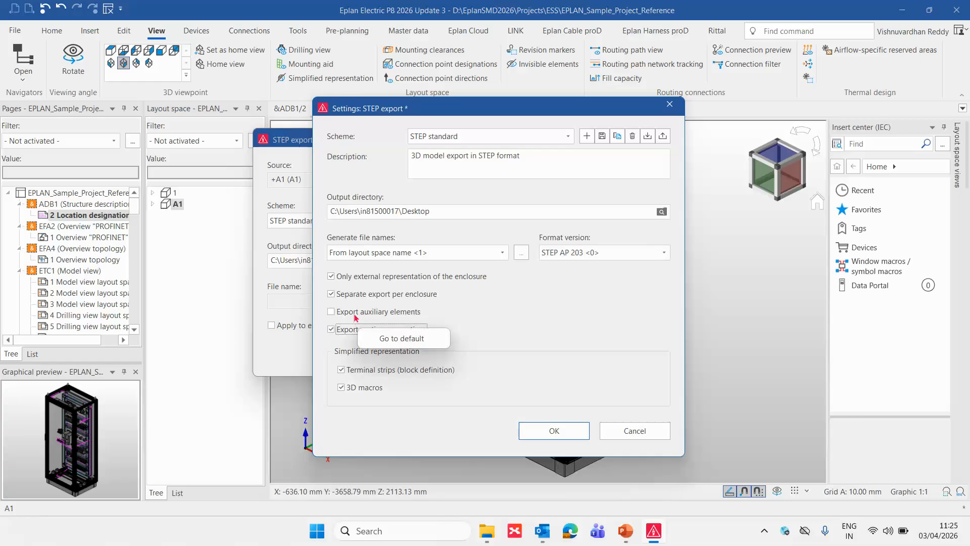
pyautogui.click(356, 313)
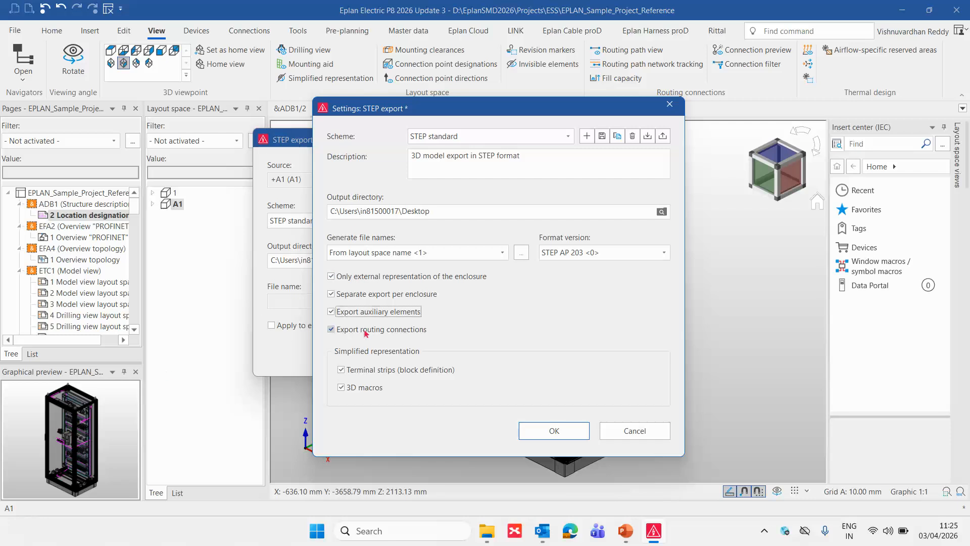
pyautogui.click(350, 277)
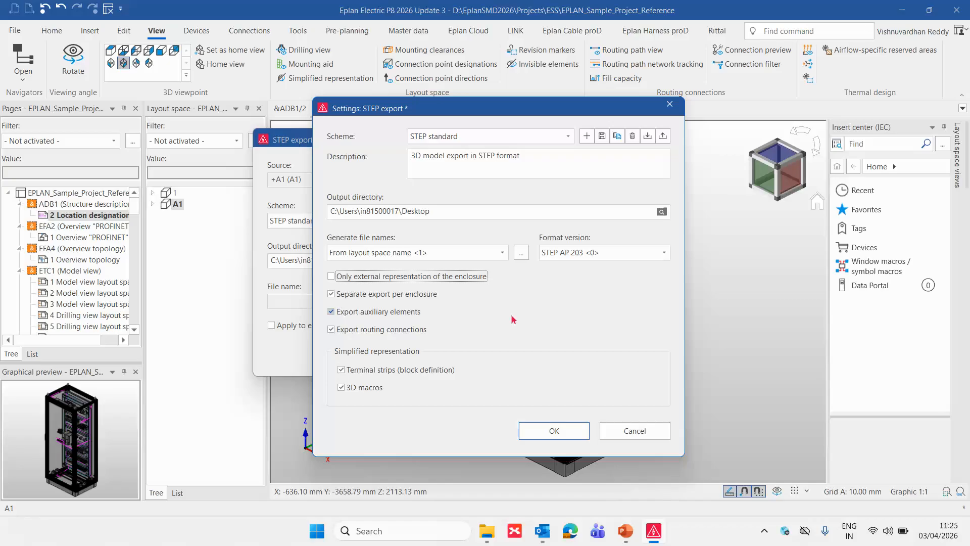
pyautogui.click(371, 277)
pyautogui.click(337, 277)
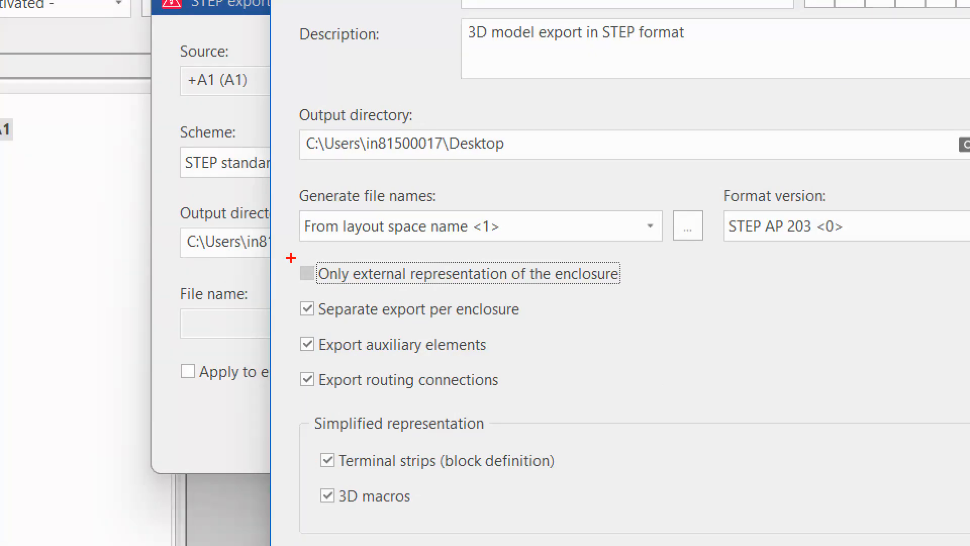
pyautogui.moveTo(291, 258)
pyautogui.mouseDown()
pyautogui.moveTo(646, 288)
pyautogui.moveTo(753, 243)
pyautogui.mouseUp()
pyautogui.moveTo(685, 253)
pyautogui.mouseDown()
pyautogui.moveTo(656, 273)
pyautogui.moveTo(701, 299)
pyautogui.mouseUp()
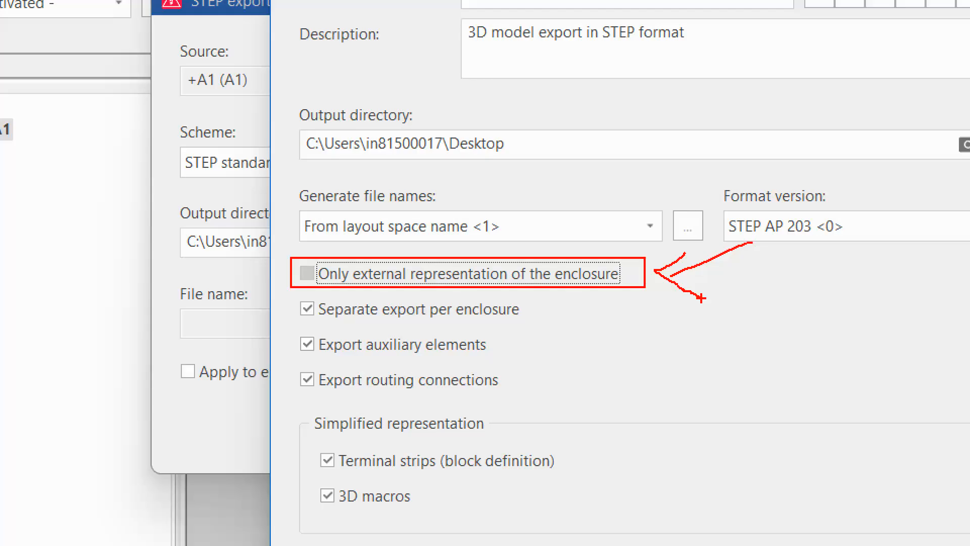
pyautogui.press('Escape')
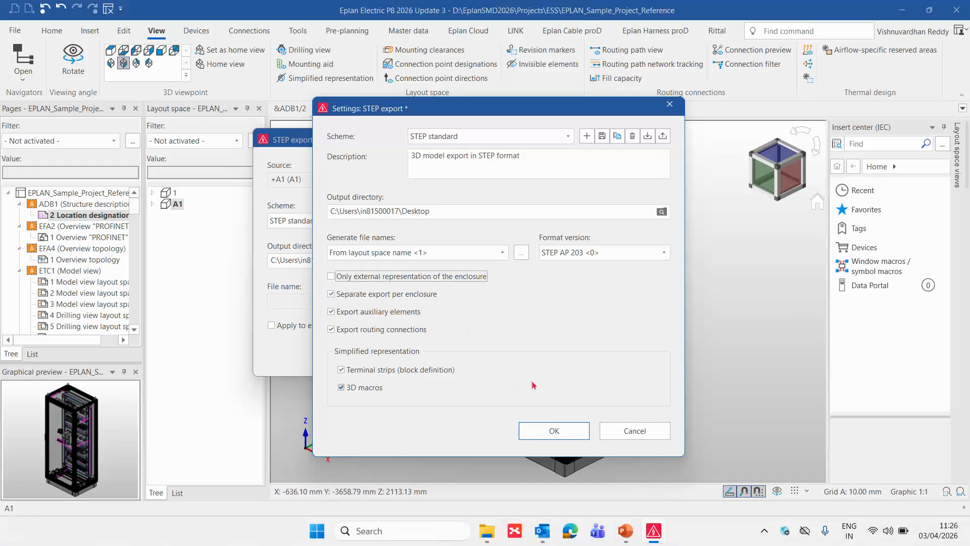
# - Copy the STEP standard scheme as ESS_3D_Export, without saving the changes made to STEP standard
pyautogui.click(617, 137)
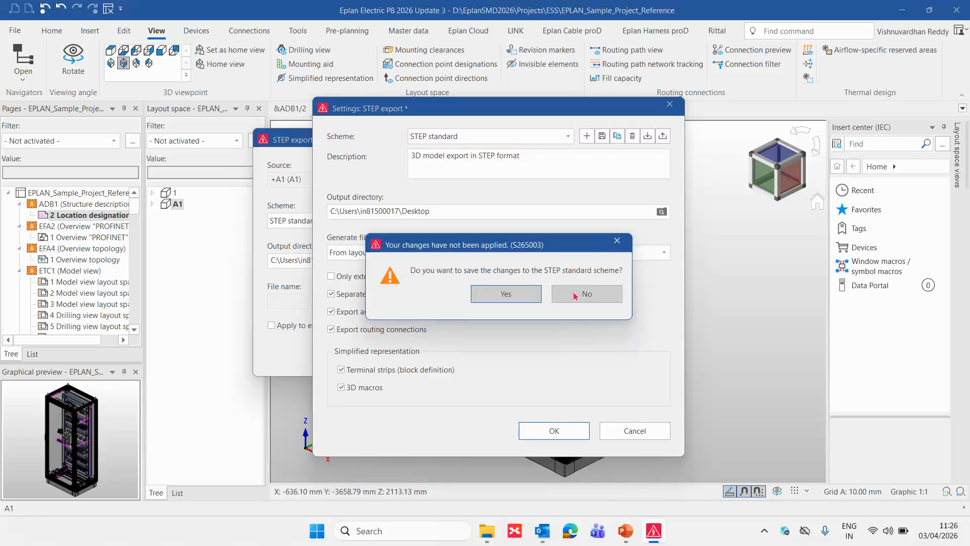
pyautogui.click(574, 295)
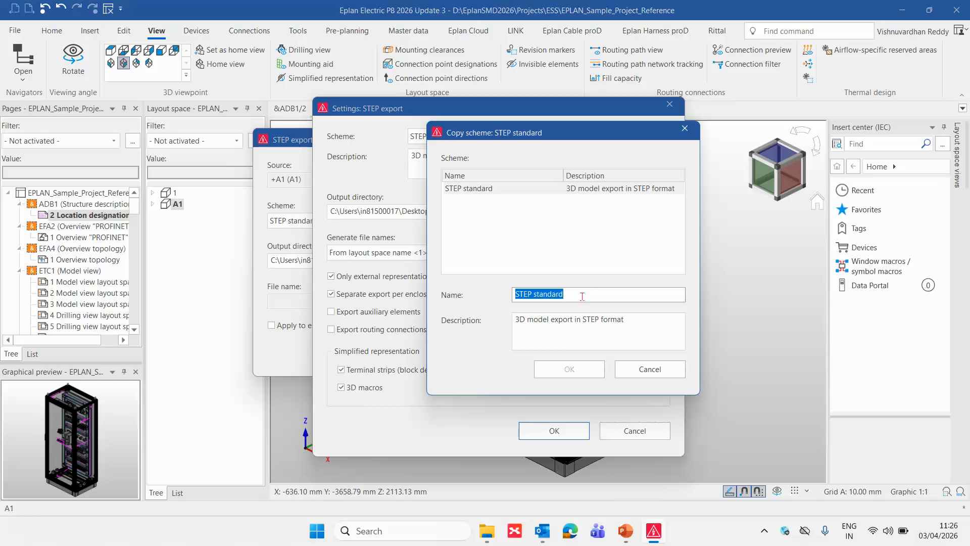
pyautogui.write('3D')
pyautogui.press('BackSpace')
pyautogui.press('BackSpace')
pyautogui.write('ES')
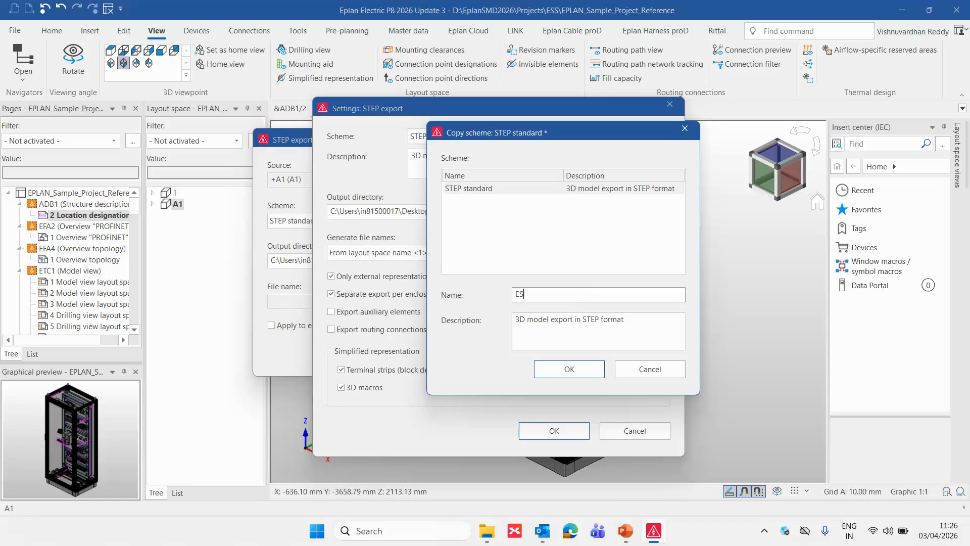
pyautogui.write('S_3D_Export')
pyautogui.press('Return')
# - In ESS_3D_Export, disable "Only external representation of the enclosure" and enable export of auxiliary elements and routing connections
pyautogui.click(362, 275)
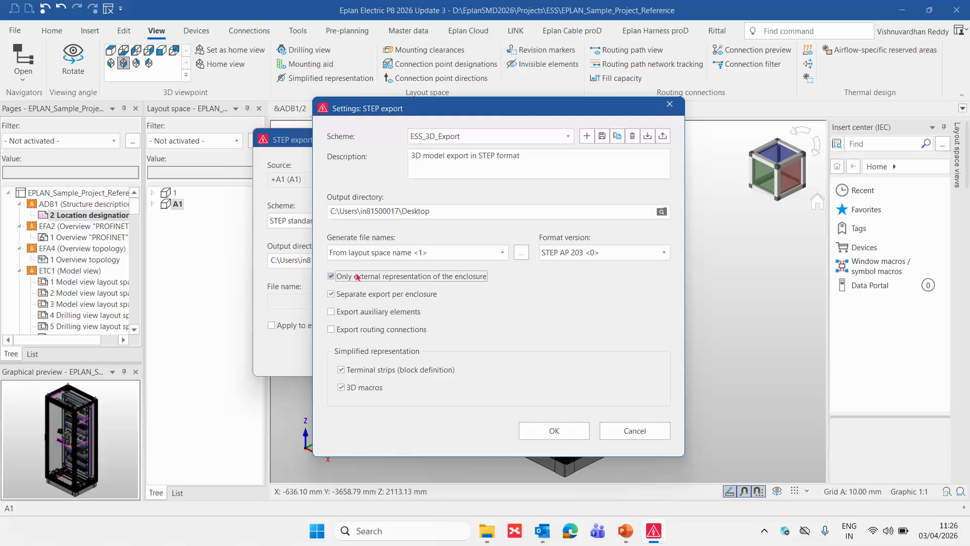
pyautogui.click(356, 315)
pyautogui.click(348, 329)
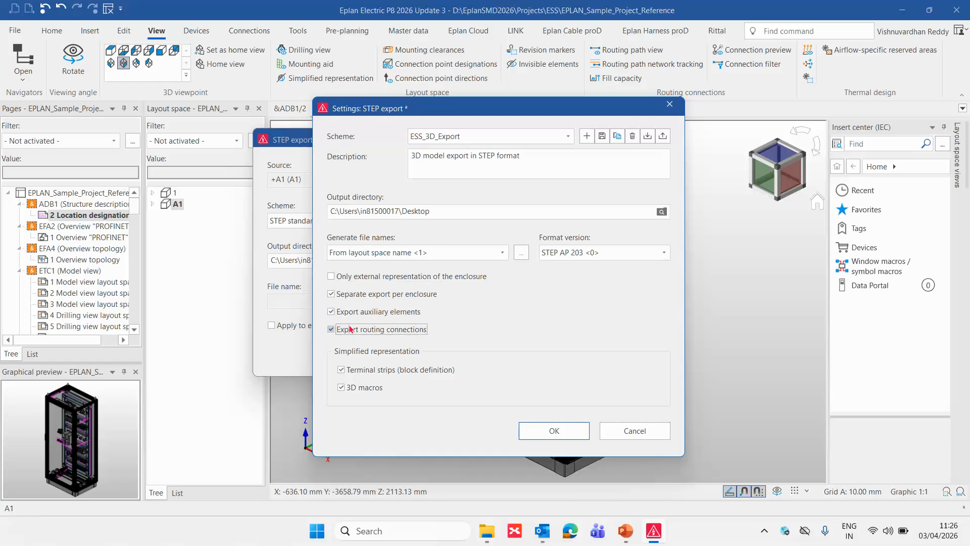
pyautogui.click(556, 431)
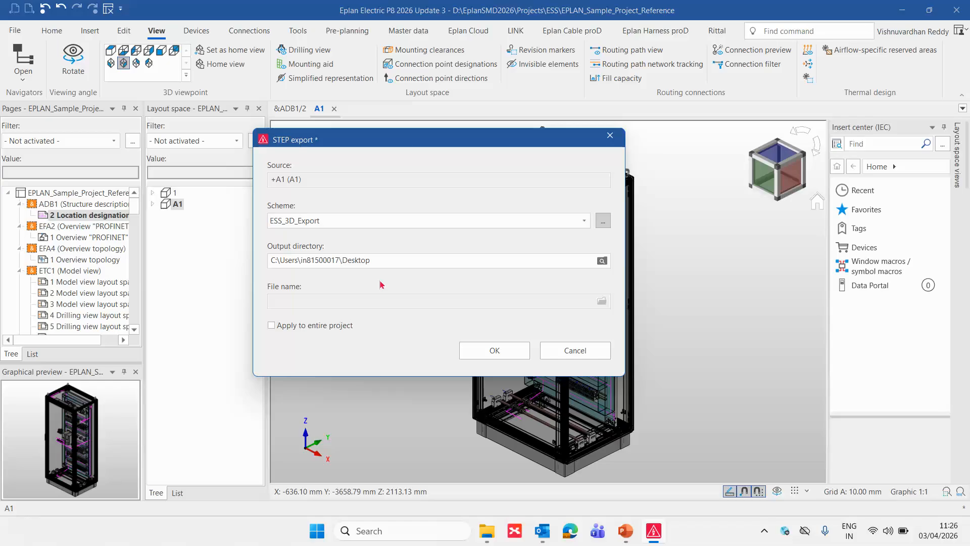
# - Export layout space A1 to the Desktop with the ESS_3D_Export scheme, overwriting all existing STEP files
pyautogui.press('Tab')
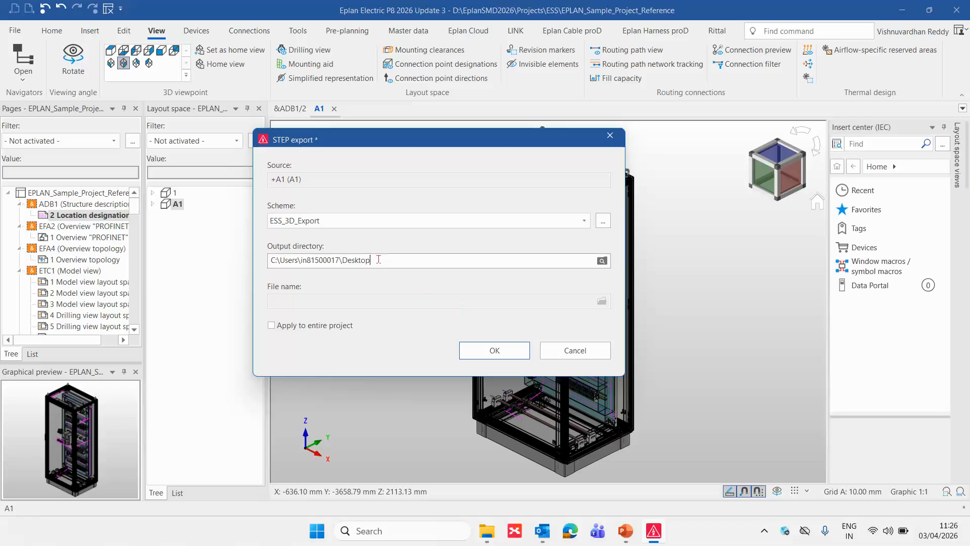
pyautogui.click(504, 354)
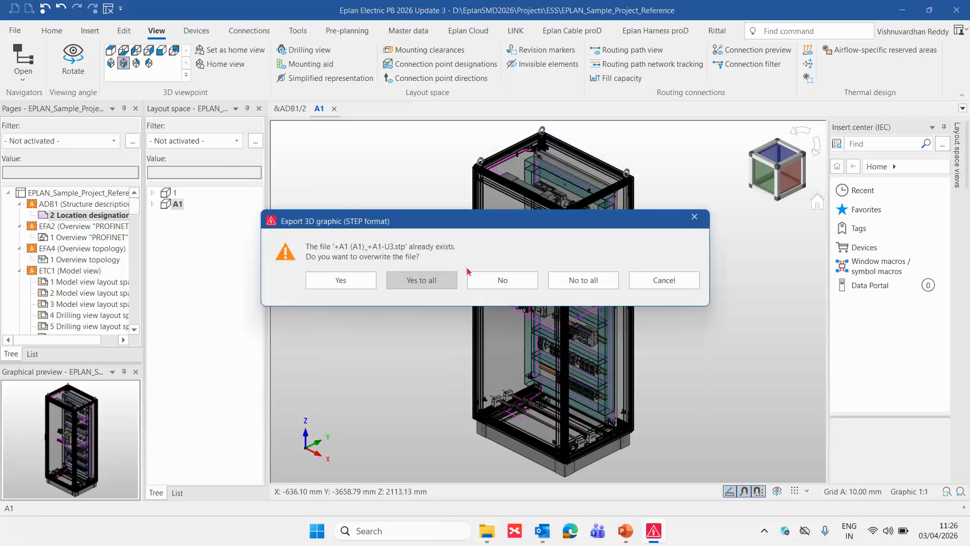
pyautogui.click(421, 282)
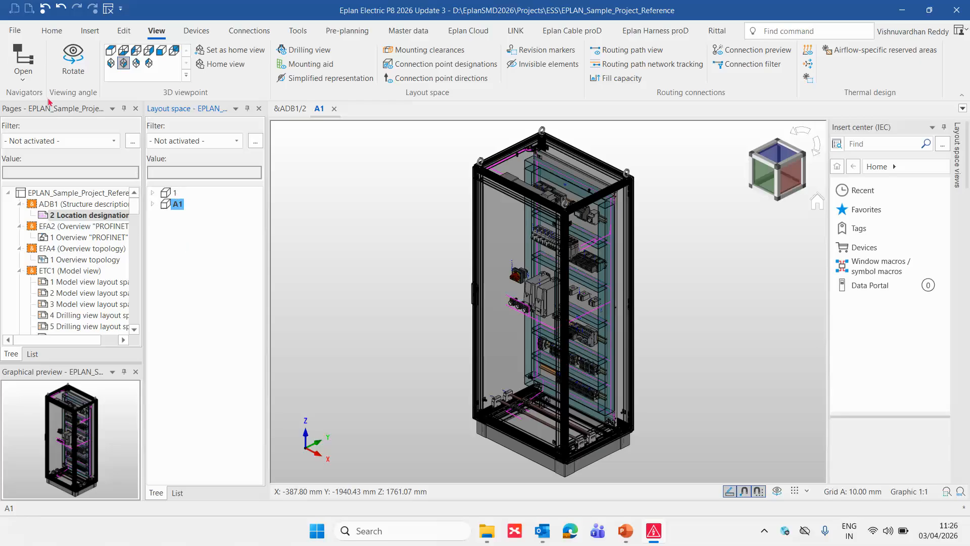
# - Import +A1 (A1)_+A1-U3.stp from the Desktop as STEP layout space data
pyautogui.click(14, 30)
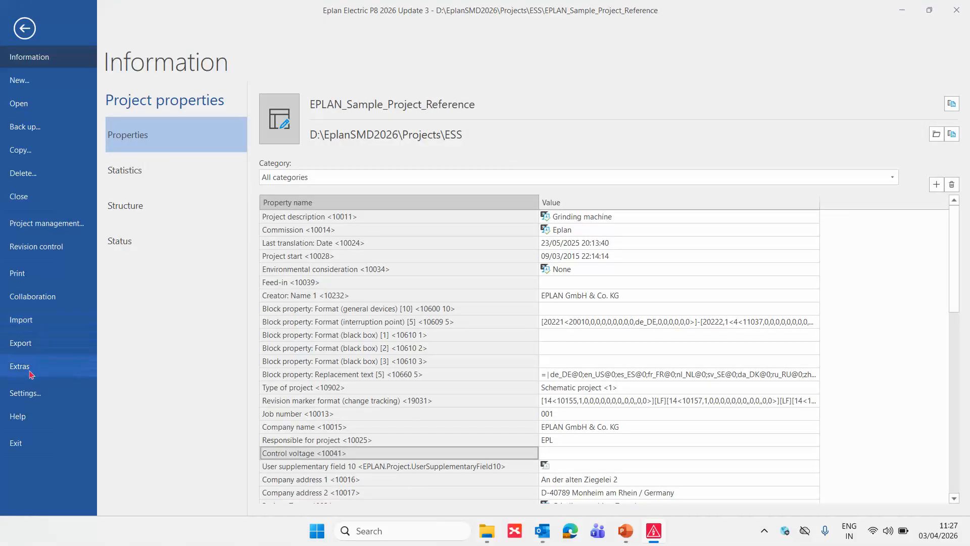
pyautogui.click(39, 346)
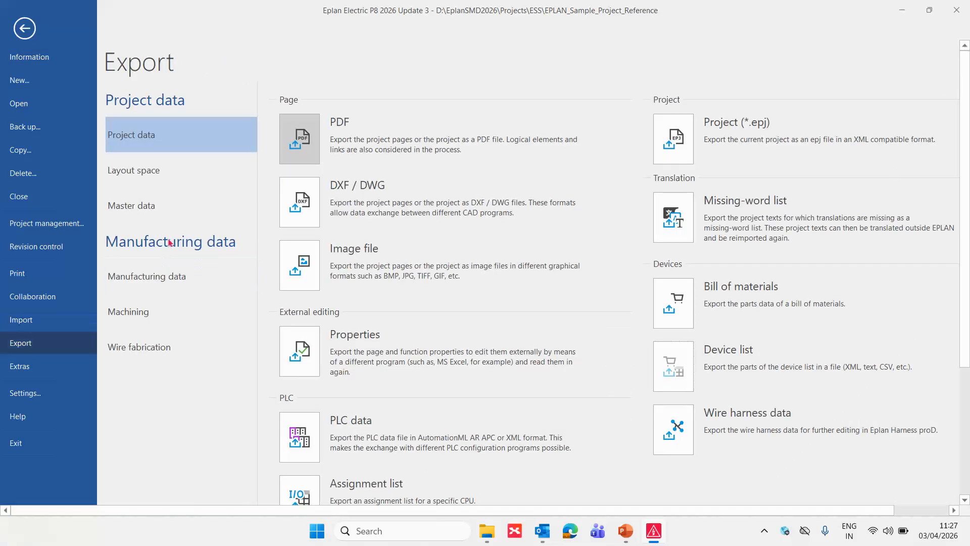
pyautogui.click(48, 317)
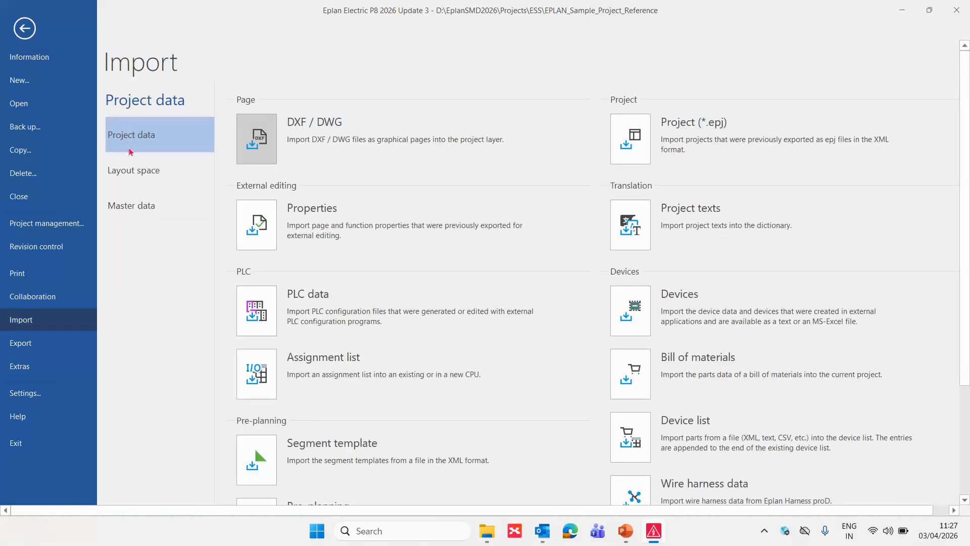
pyautogui.click(135, 171)
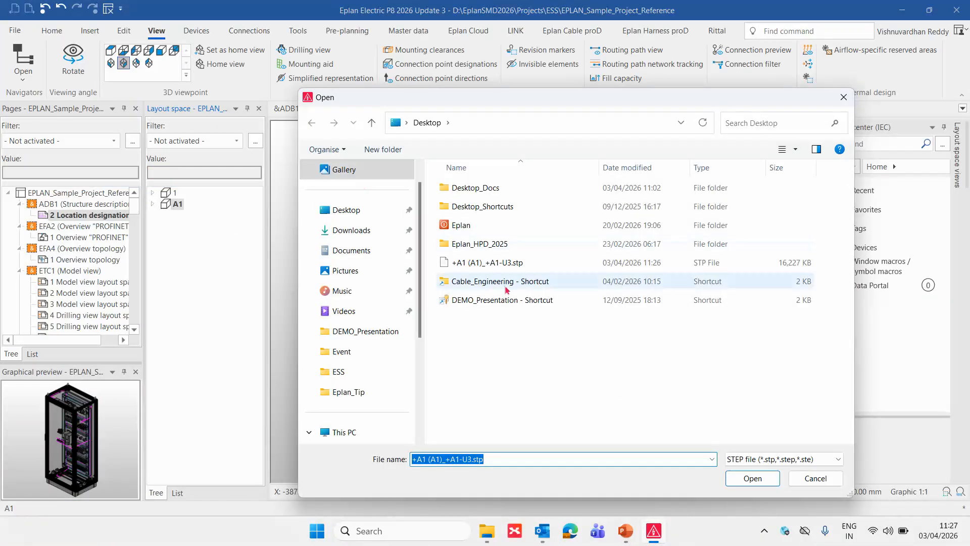
pyautogui.doubleClick(501, 263)
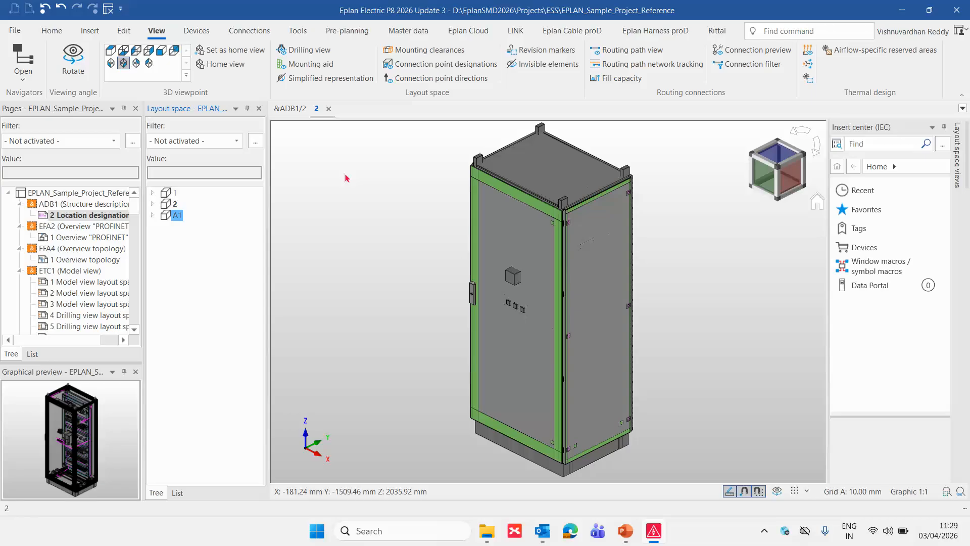
# - Expand the structure of imported layout space 2 and hide the side panel of its enclosure
pyautogui.click(166, 203)
pyautogui.doubleClick(166, 203)
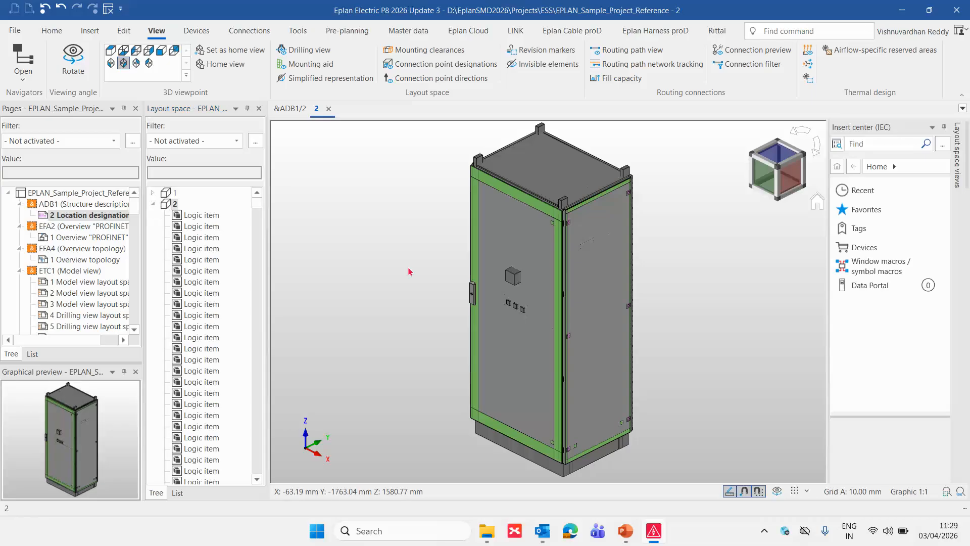
pyautogui.click(593, 286)
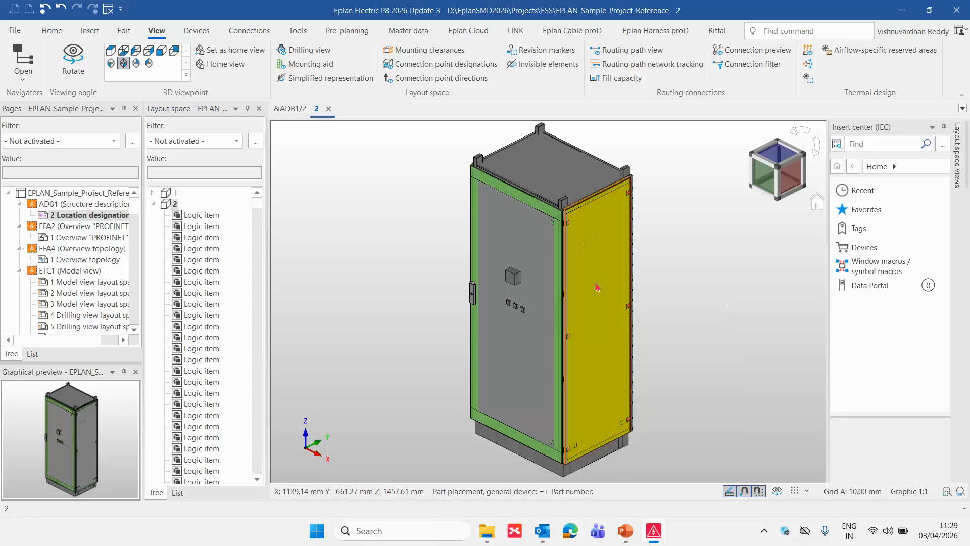
pyautogui.rightClick(596, 286)
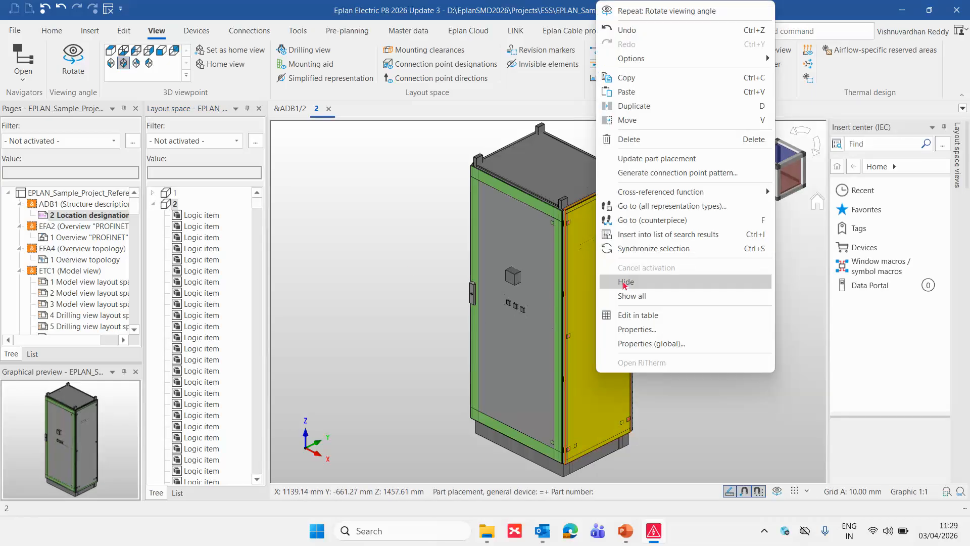
pyautogui.click(616, 284)
# - Rotate the enclosure in layout space 2 and examine its mounting panel, components and routed connections close up
pyautogui.scroll(-2, 711, 367)
pyautogui.moveTo(712, 366); pyautogui.dragTo(647, 374, button='middle')
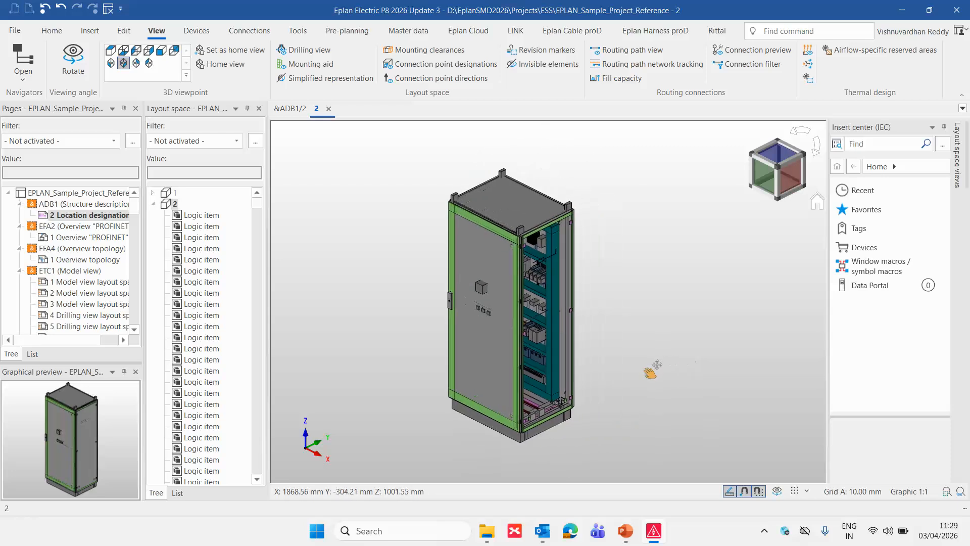
pyautogui.click(779, 491)
pyautogui.moveTo(718, 426); pyautogui.dragTo(704, 392)
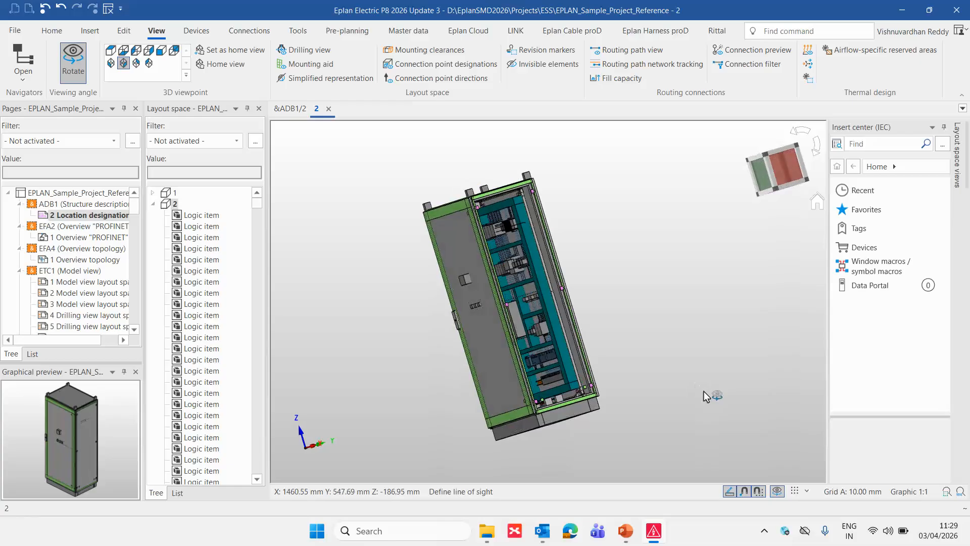
pyautogui.scroll(6, 547, 286)
pyautogui.scroll(5, 531, 326)
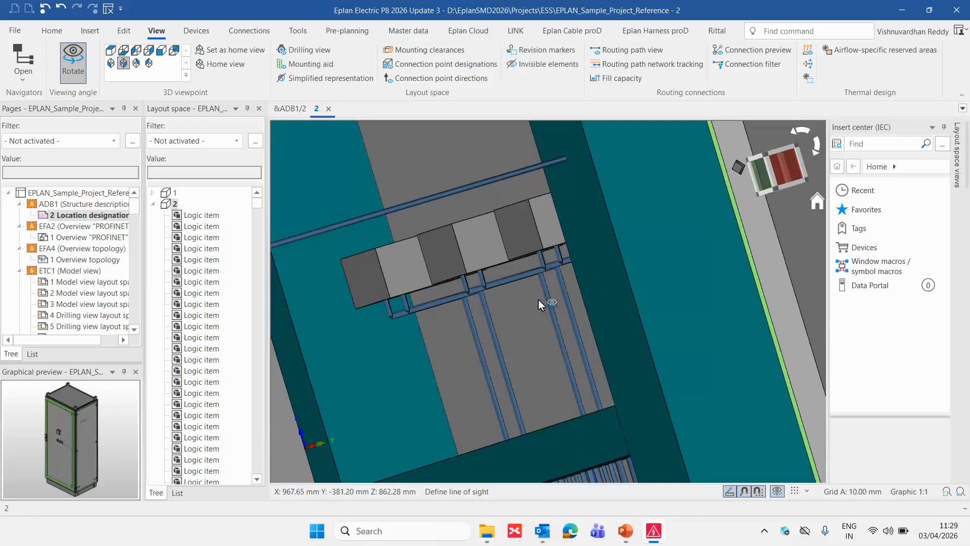
# - Orbit the opened enclosure in layout space 2 and examine the routed connections of the mid-panel components
pyautogui.scroll(-5, 545, 331)
pyautogui.moveTo(578, 383)
pyautogui.mouseDown()
pyautogui.moveTo(574, 325)
pyautogui.moveTo(579, 384)
pyautogui.mouseUp()
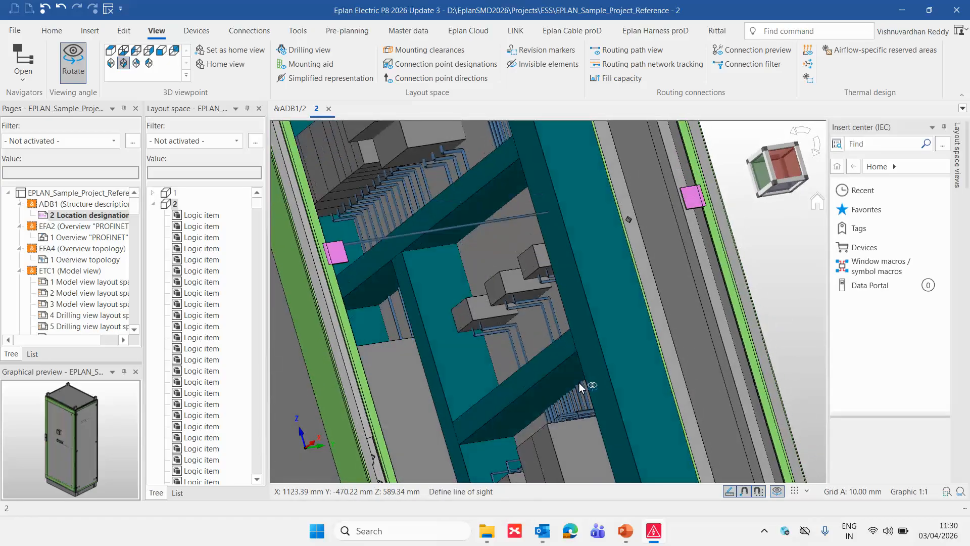
pyautogui.moveTo(537, 318); pyautogui.dragTo(560, 324)
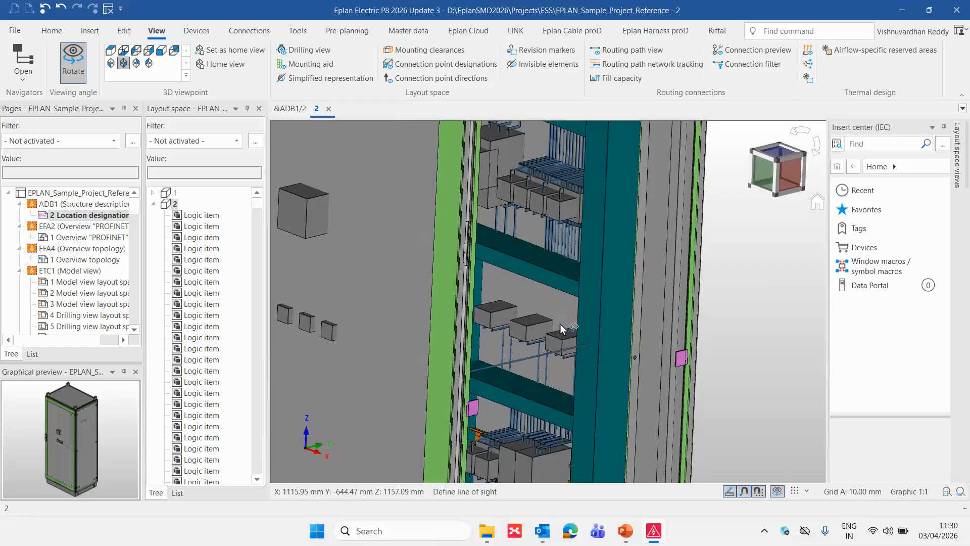
pyautogui.scroll(2, 522, 190)
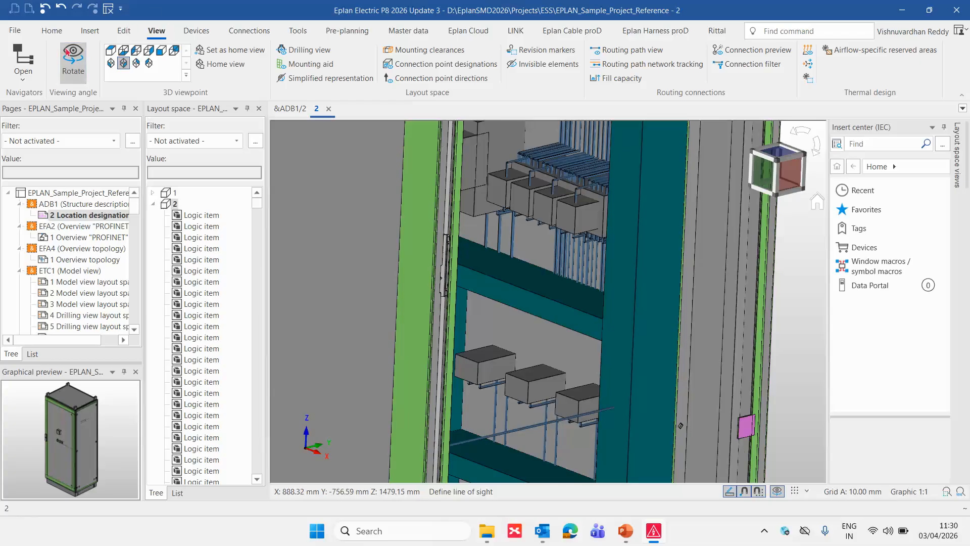
# - Review the enclosure representation and routing connection options of the ESS_3D_Export scheme in the STEP export for layout space 2
pyautogui.click(14, 30)
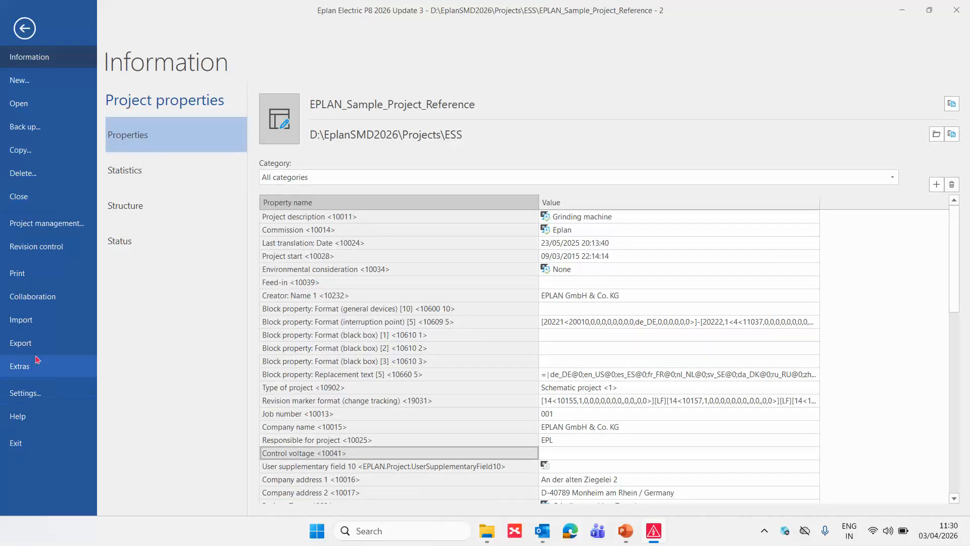
pyautogui.click(37, 348)
pyautogui.click(150, 176)
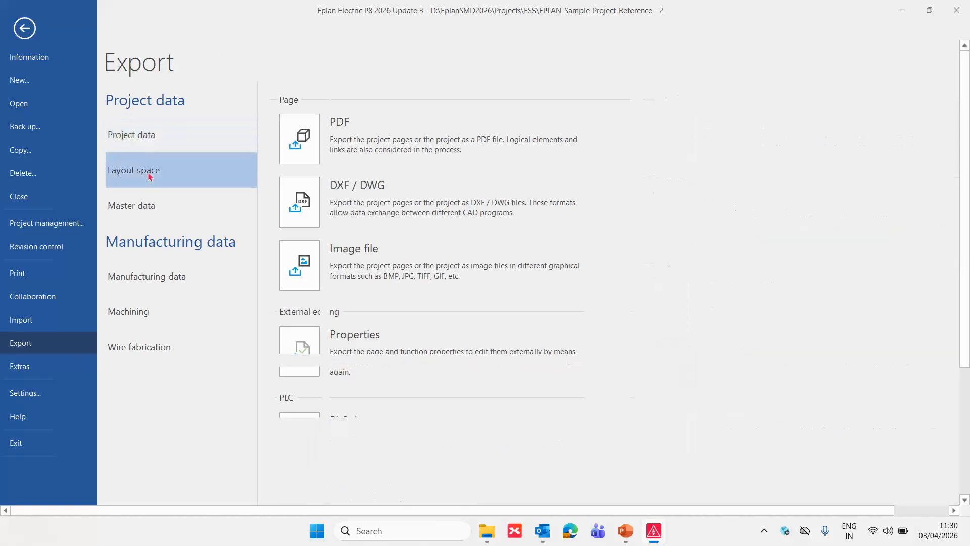
pyautogui.click(311, 148)
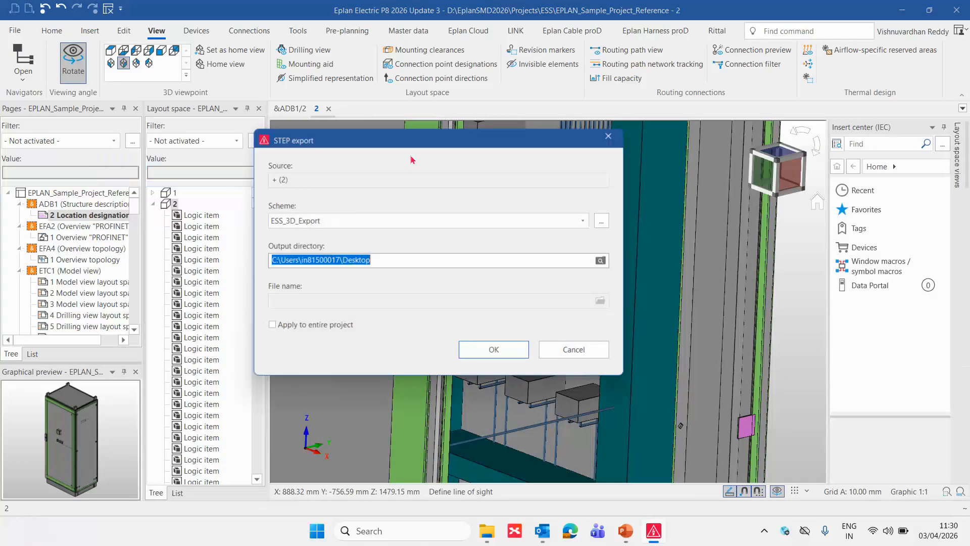
pyautogui.click(603, 223)
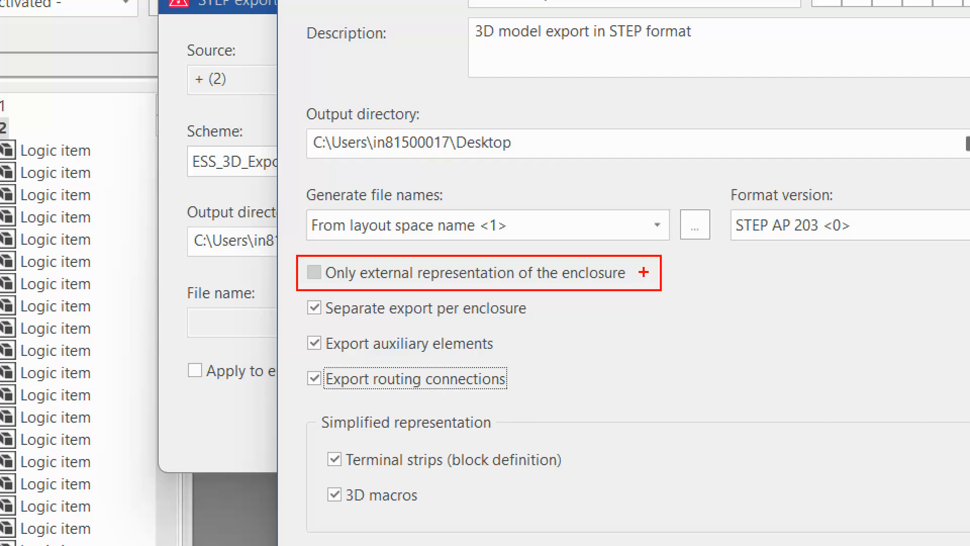
pyautogui.moveTo(645, 271); pyautogui.dragTo(699, 259)
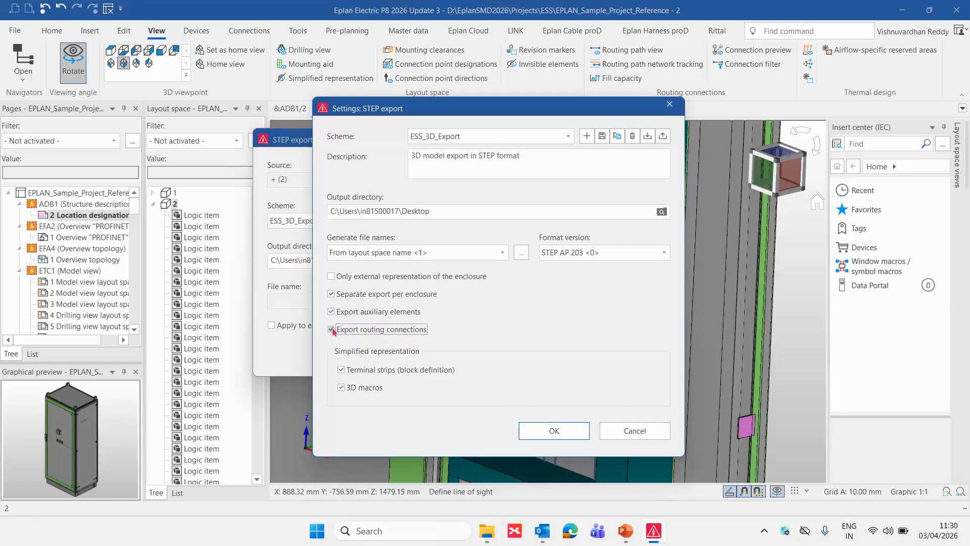
pyautogui.click(332, 330)
pyautogui.click(554, 431)
pyautogui.click(493, 348)
# - Examine the terminal strip, components and wiring on the lower mounting panel of the enclosure in layout space 2
pyautogui.scroll(2, 520, 253)
pyautogui.scroll(2, 527, 228)
pyautogui.scroll(-5, 526, 228)
pyautogui.scroll(5, 516, 458)
pyautogui.scroll(-3, 541, 273)
pyautogui.scroll(-3, 545, 358)
pyautogui.scroll(4, 550, 374)
pyautogui.scroll(3, 507, 314)
pyautogui.scroll(-5, 526, 343)
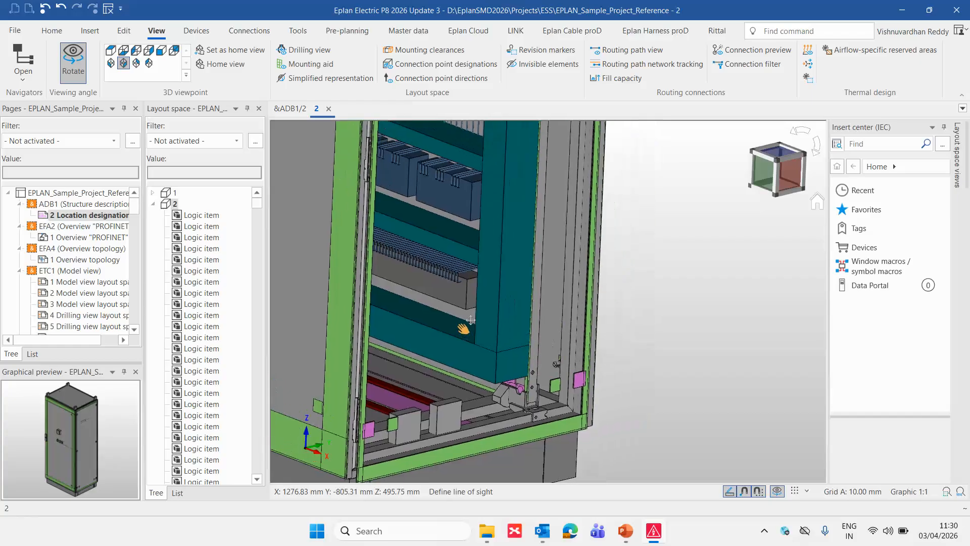
pyautogui.moveTo(675, 336); pyautogui.dragTo(689, 299)
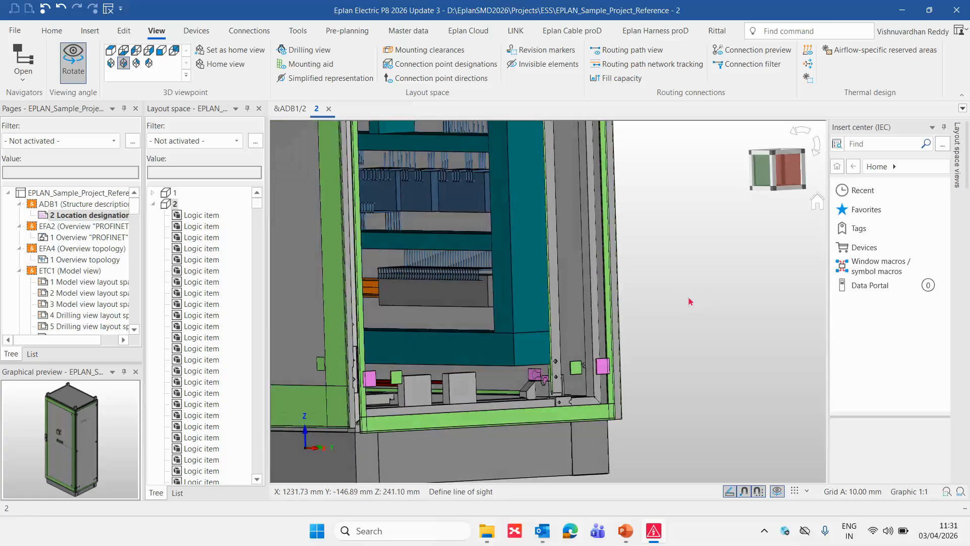
# - Open the original layout space A1 and examine the detailed terminals on its lower mounting rails
pyautogui.click(162, 207)
pyautogui.click(153, 204)
pyautogui.doubleClick(176, 214)
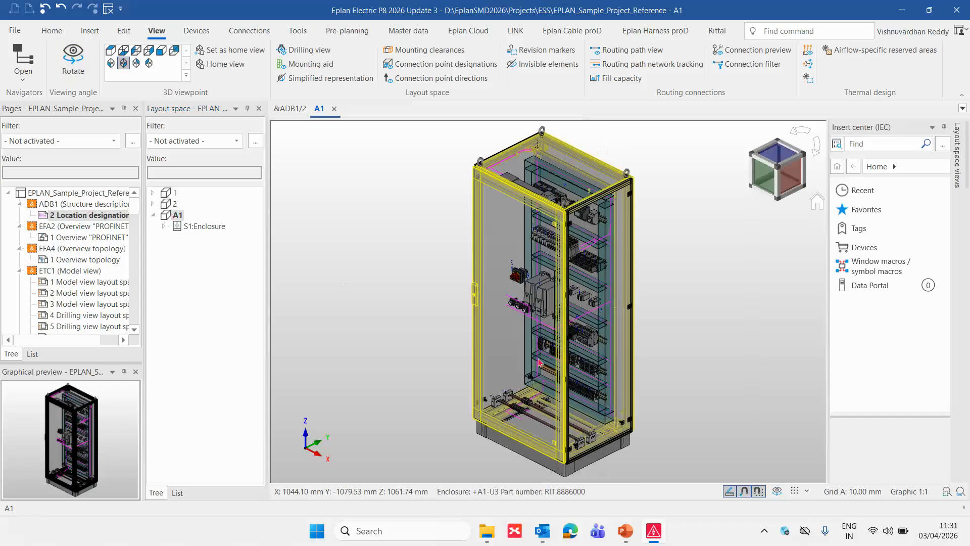
pyautogui.scroll(6, 567, 399)
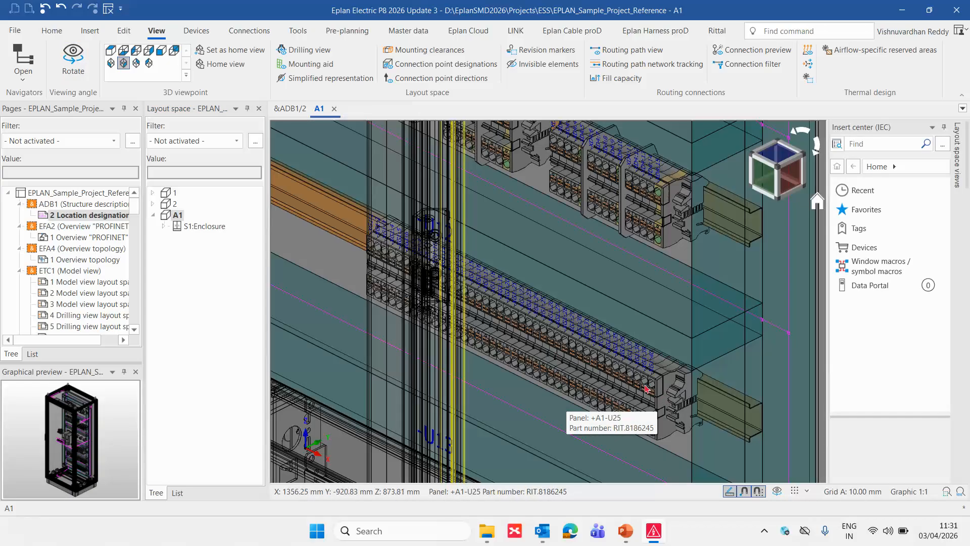
# - Open the imported layout space 2 in a new window
pyautogui.doubleClick(167, 203)
pyautogui.rightClick(173, 203)
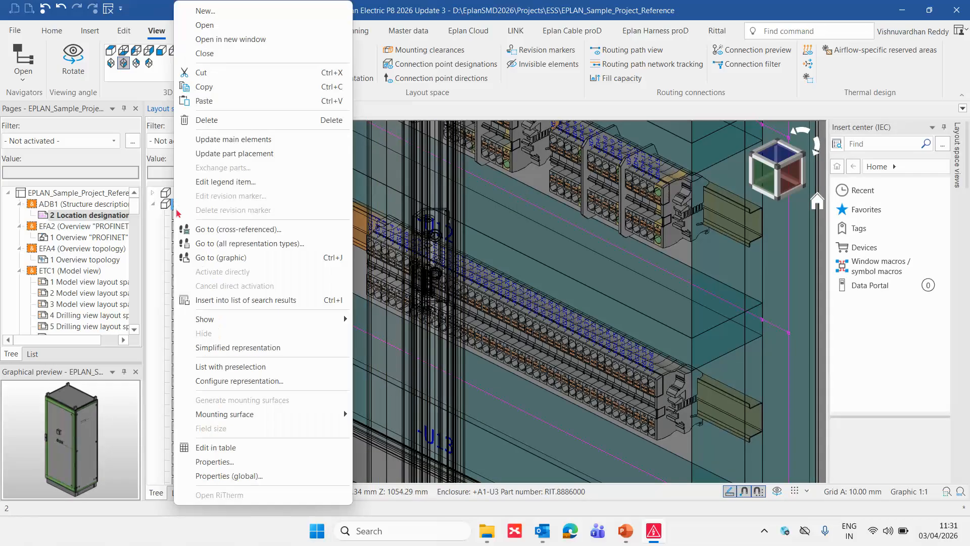
pyautogui.click(248, 40)
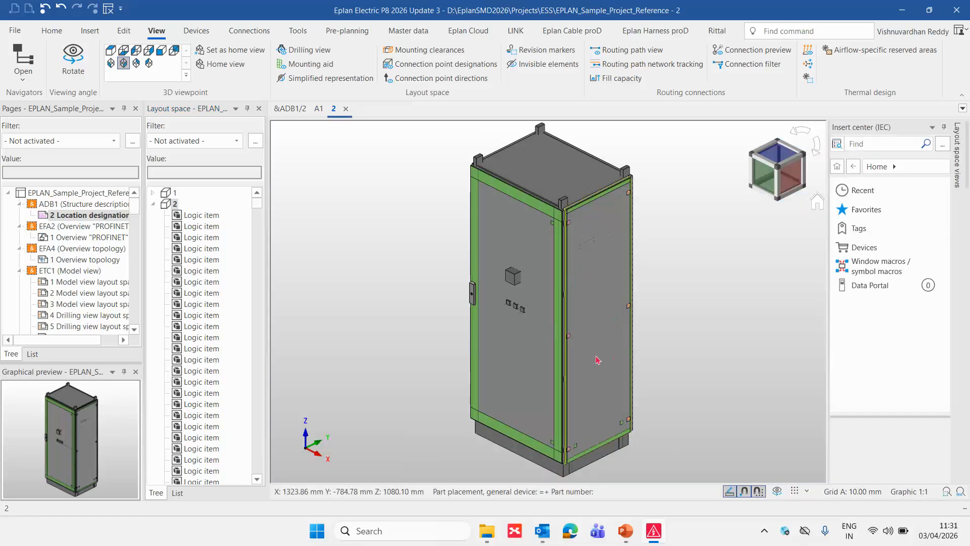
# - Hide the side panel and front door of the enclosure in layout space 2
pyautogui.rightClick(595, 361)
pyautogui.click(627, 281)
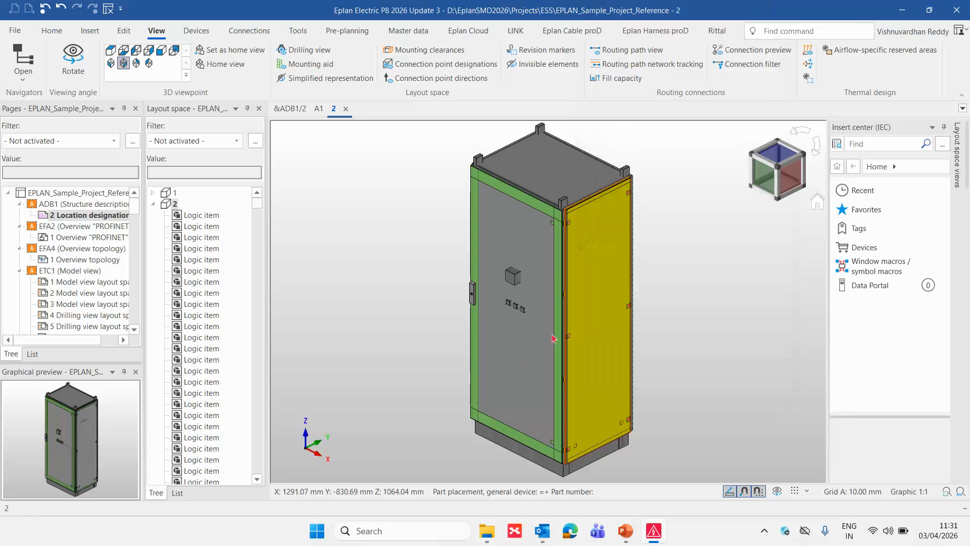
pyautogui.rightClick(515, 361)
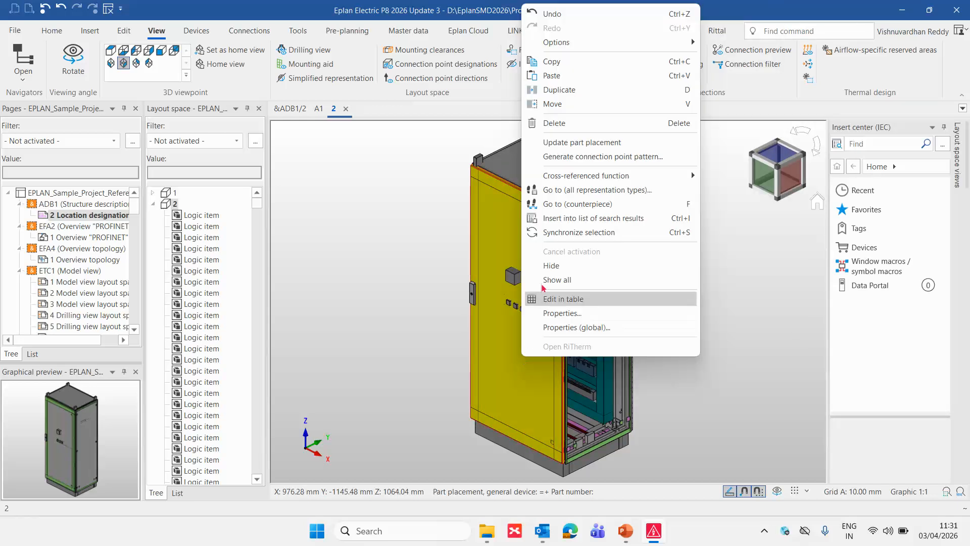
pyautogui.click(548, 267)
pyautogui.scroll(5, 563, 379)
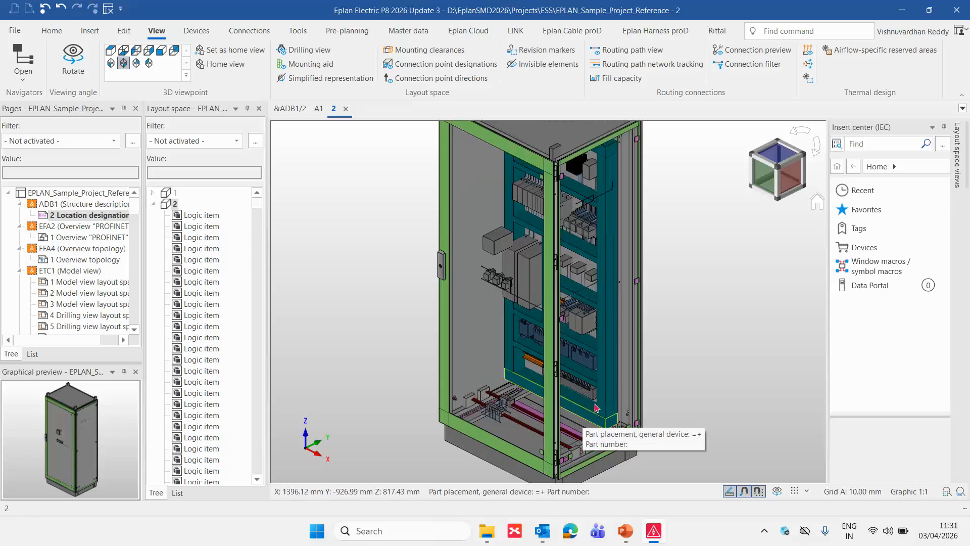
pyautogui.scroll(-1, 723, 386)
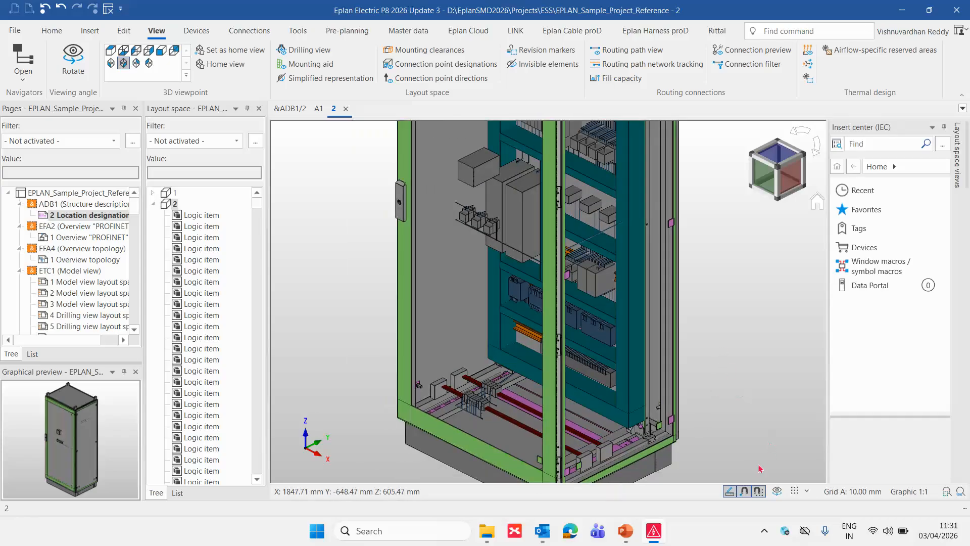
# - Rotate the enclosure towards its front and examine the simplified terminal strip on the lowest mounting rail
pyautogui.click(777, 491)
pyautogui.moveTo(742, 429); pyautogui.dragTo(768, 395)
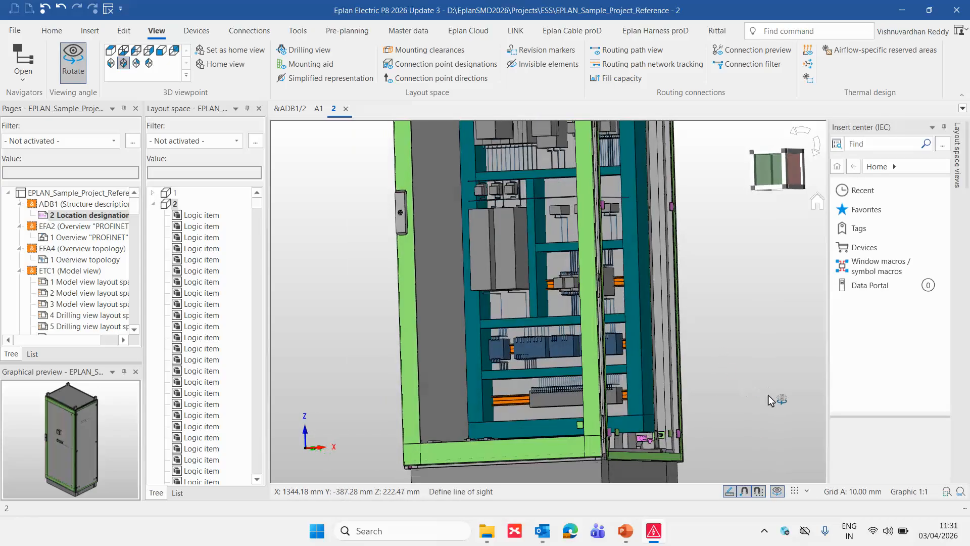
pyautogui.scroll(5, 634, 402)
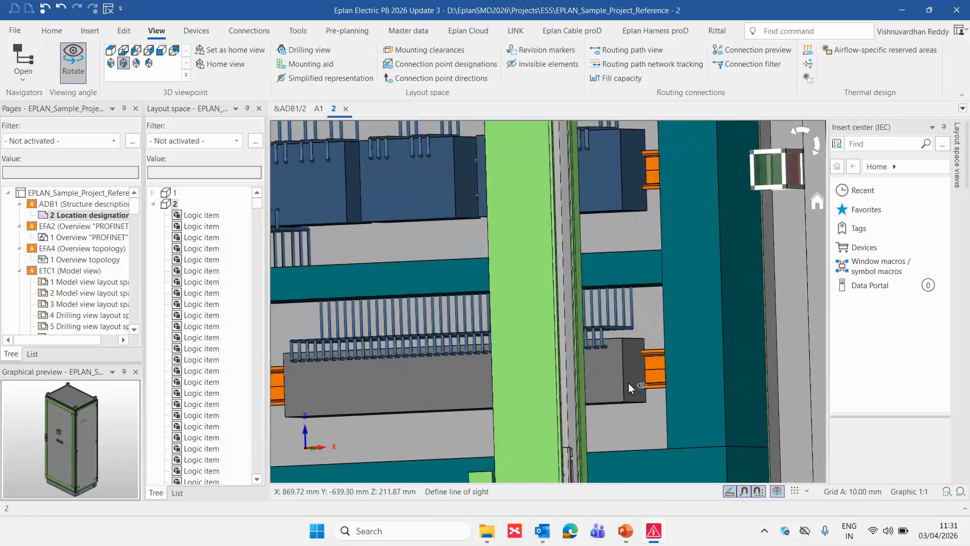
pyautogui.scroll(-6, 641, 378)
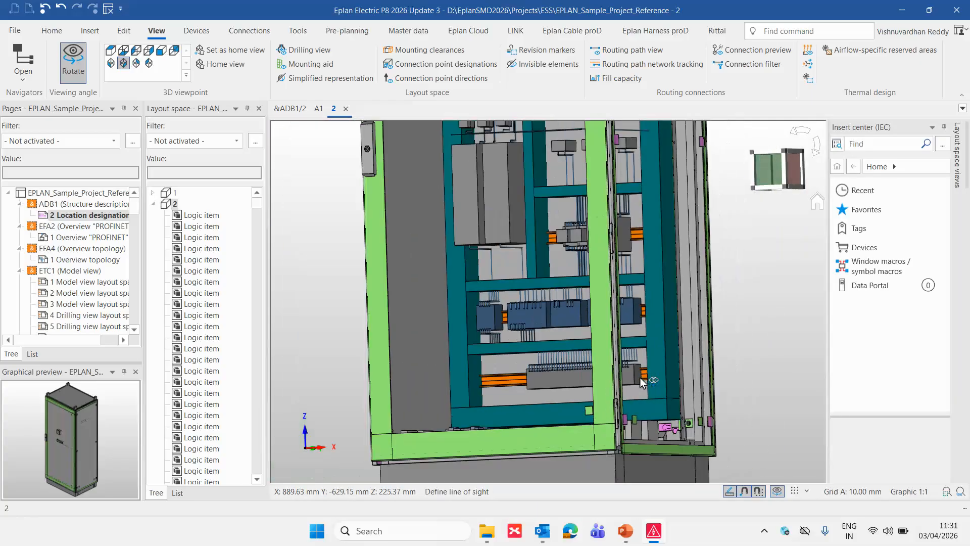
pyautogui.press('Escape')
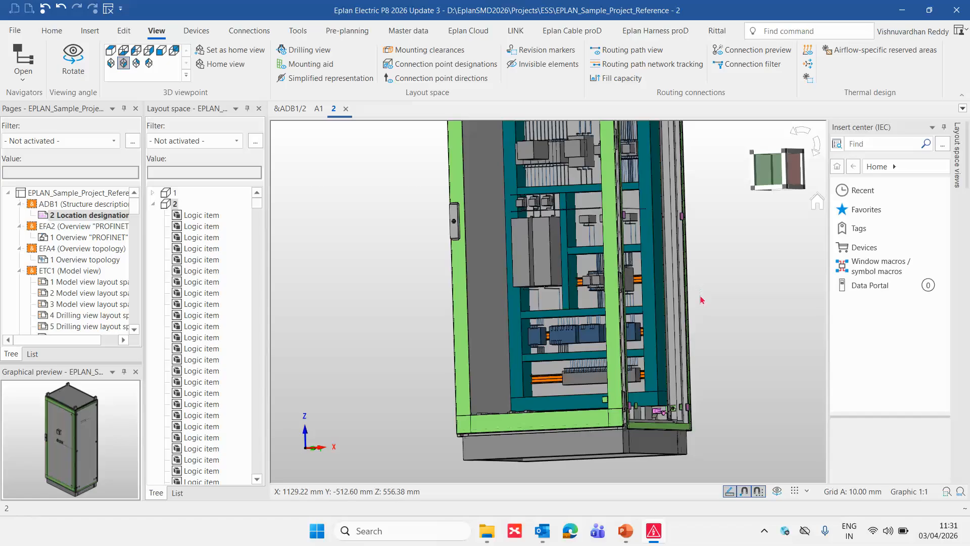
# - Turn off simplified representation of terminal strips and 3D macros, and the export of routing connections, in the ESS_3D_Export scheme
pyautogui.click(15, 32)
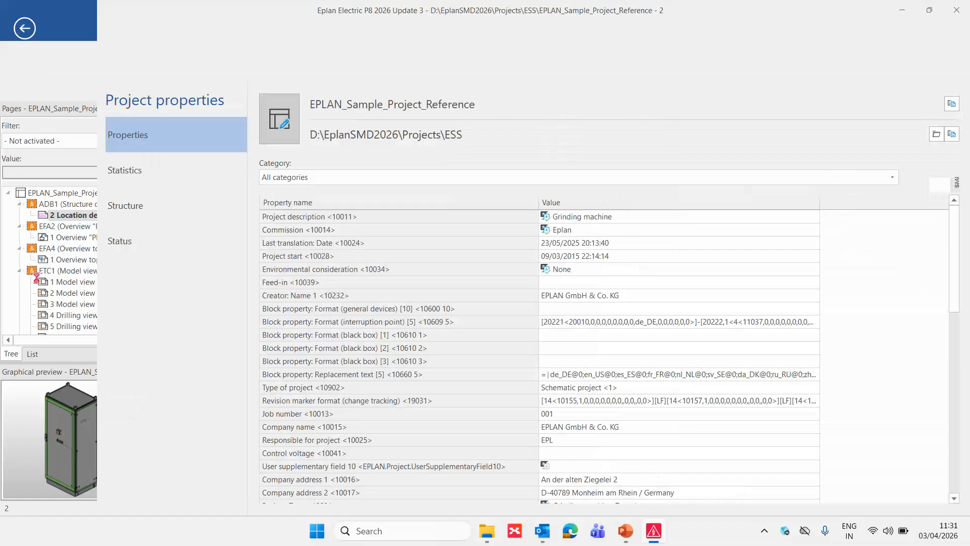
pyautogui.click(35, 344)
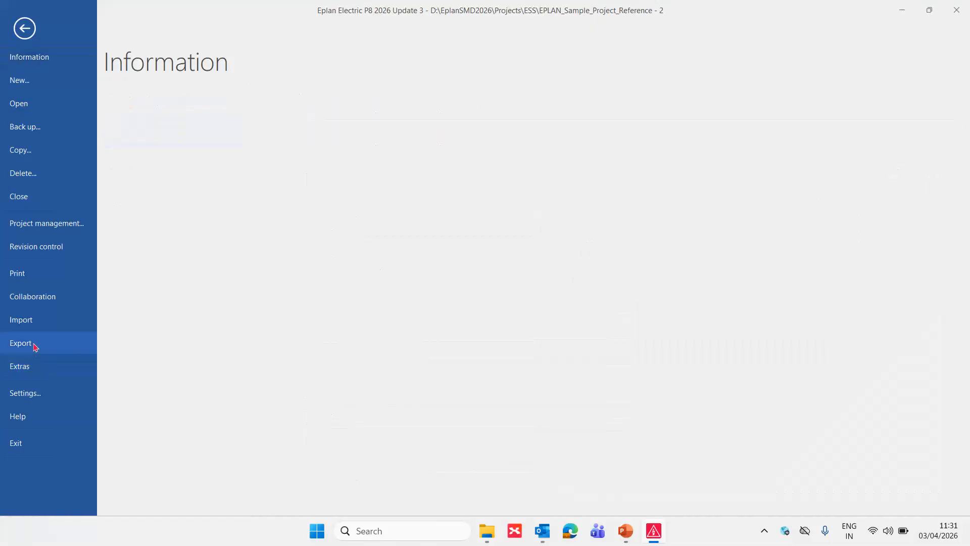
pyautogui.click(163, 173)
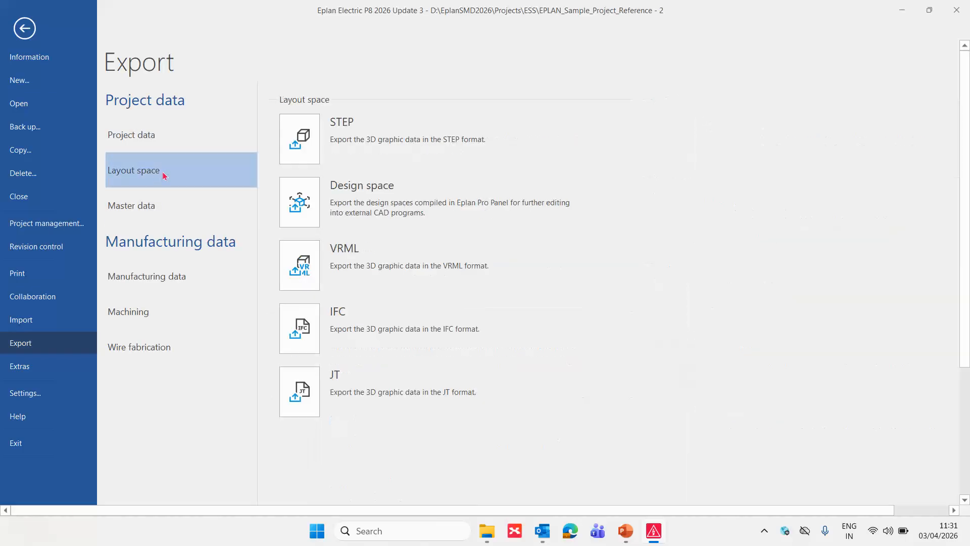
pyautogui.click(302, 145)
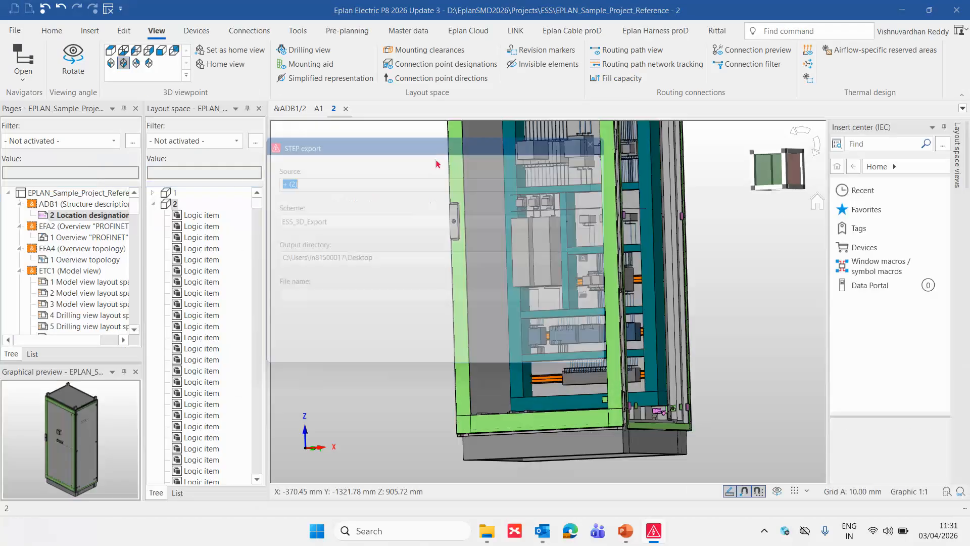
pyautogui.click(603, 220)
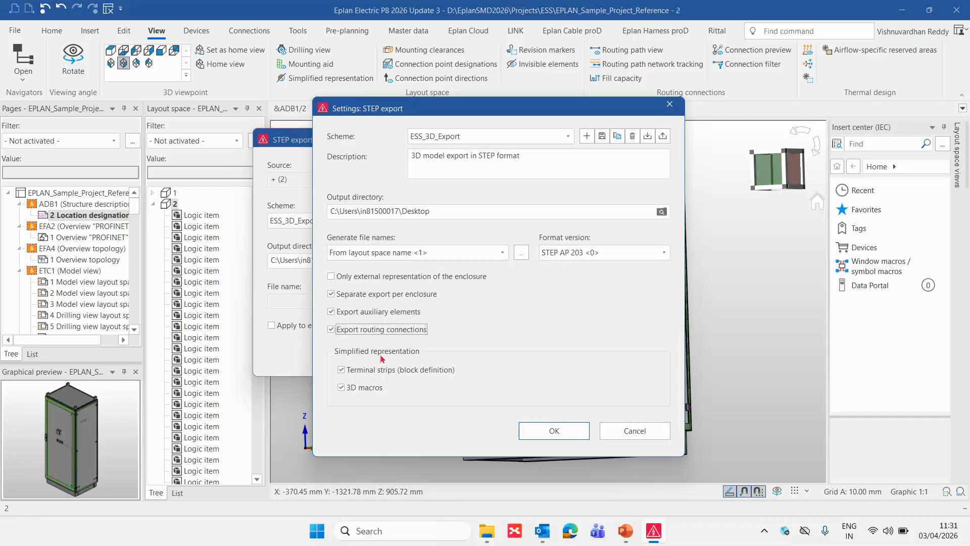
pyautogui.click(363, 369)
pyautogui.click(357, 388)
pyautogui.click(359, 329)
pyautogui.click(553, 431)
pyautogui.click(554, 430)
pyautogui.click(552, 432)
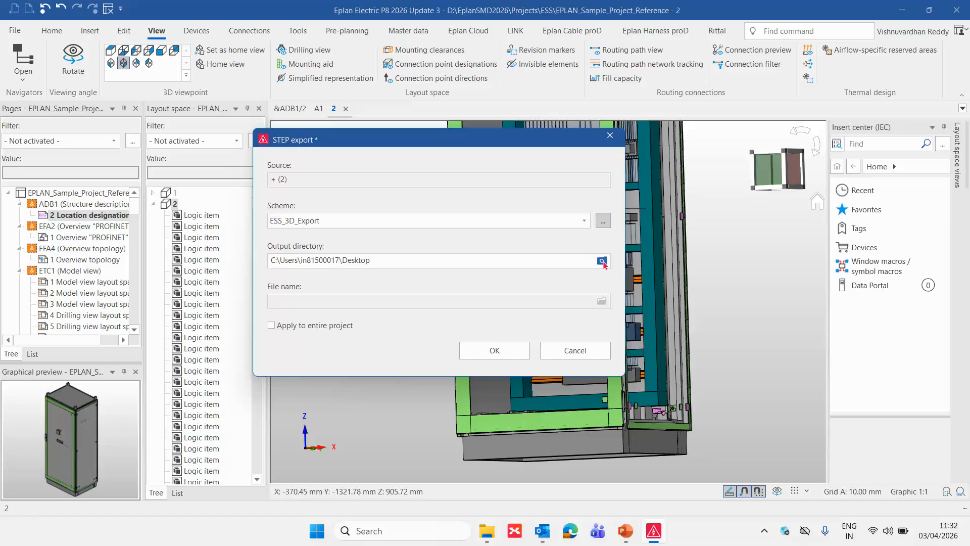
# - Start and cancel the STEP export of layout space 2, and open layout space A1 instead
pyautogui.click(513, 351)
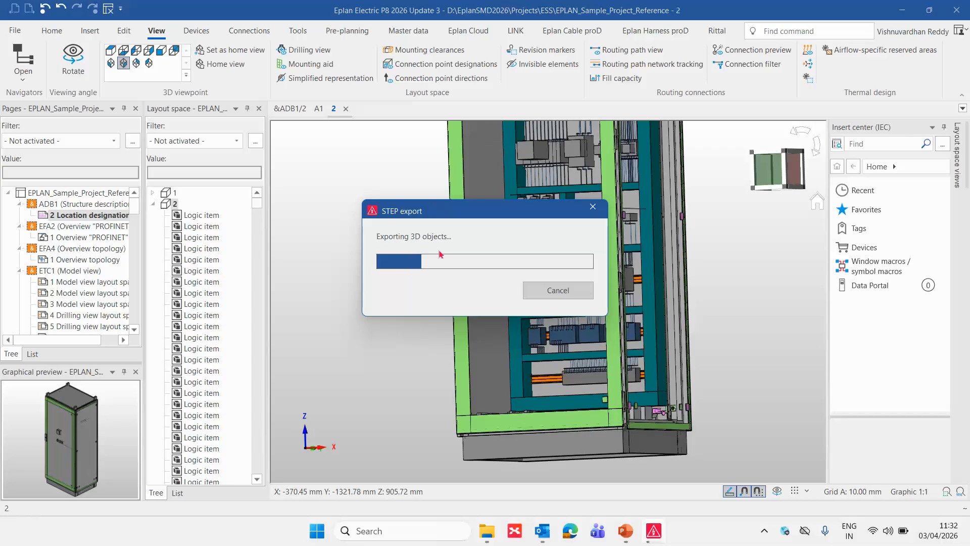
pyautogui.click(571, 291)
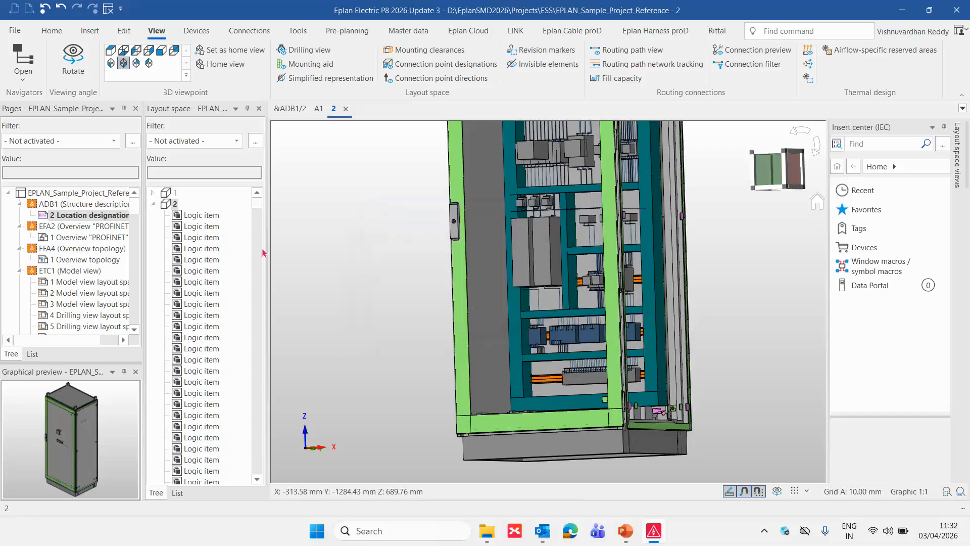
pyautogui.click(153, 204)
pyautogui.click(177, 215)
pyautogui.doubleClick(178, 215)
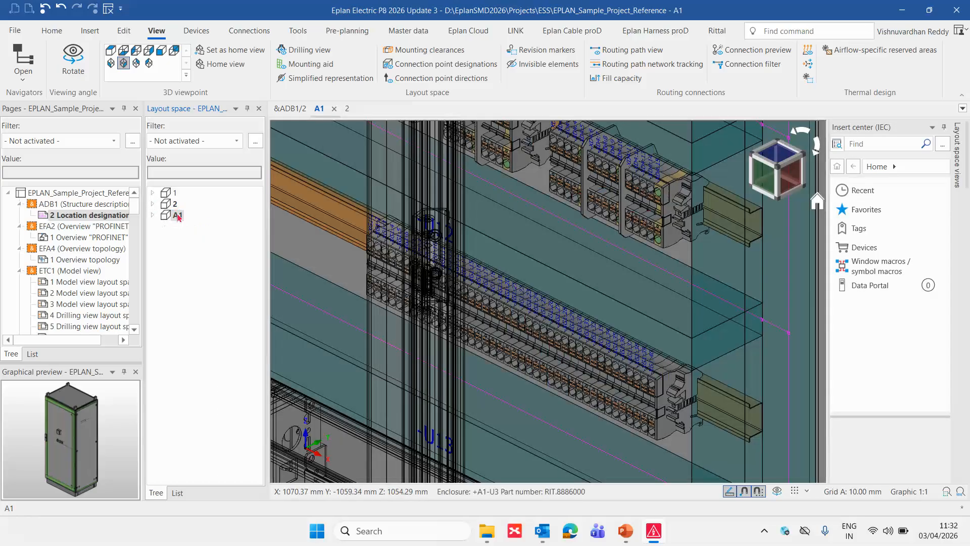
# - Export layout space A1 as STEP with the ESS_3D_Export scheme, overwriting all existing files on the Desktop
pyautogui.click(14, 31)
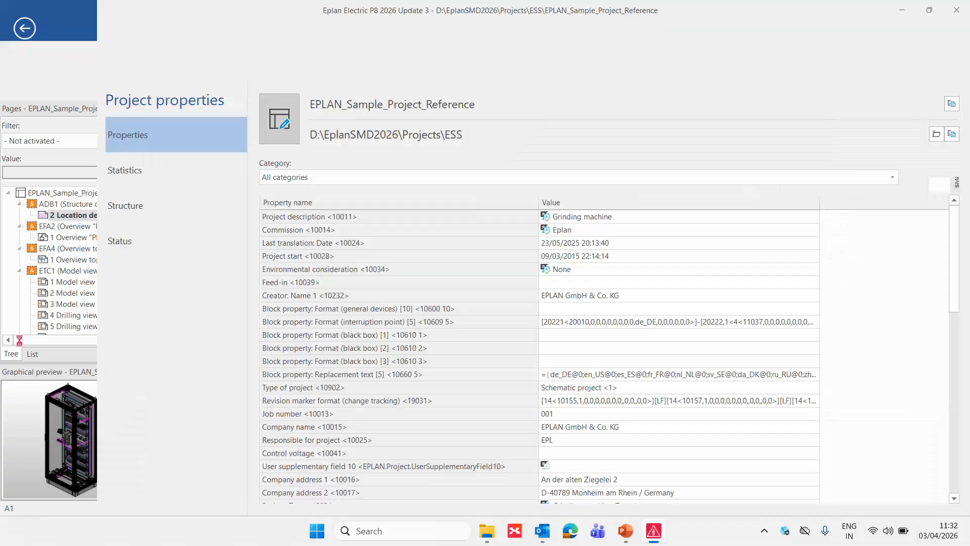
pyautogui.click(21, 342)
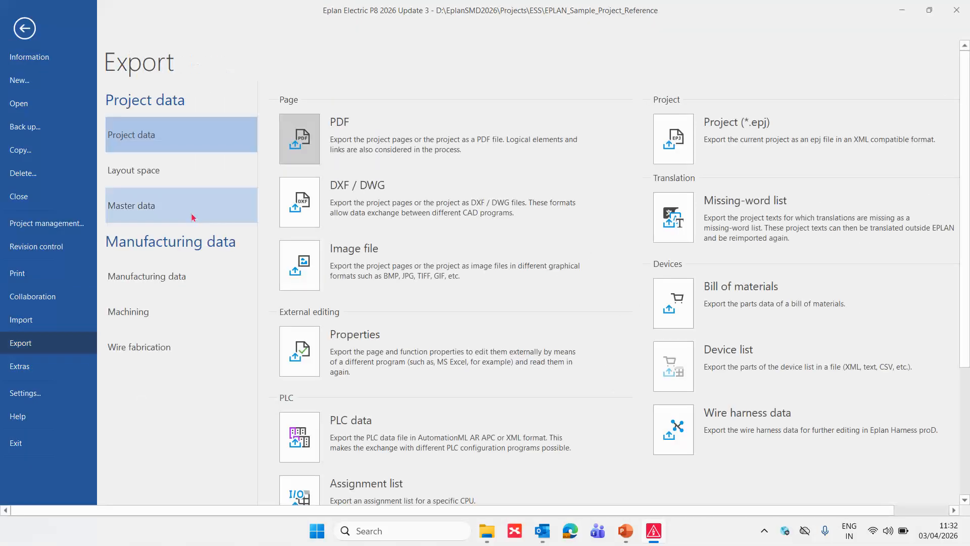
pyautogui.click(177, 181)
pyautogui.click(301, 138)
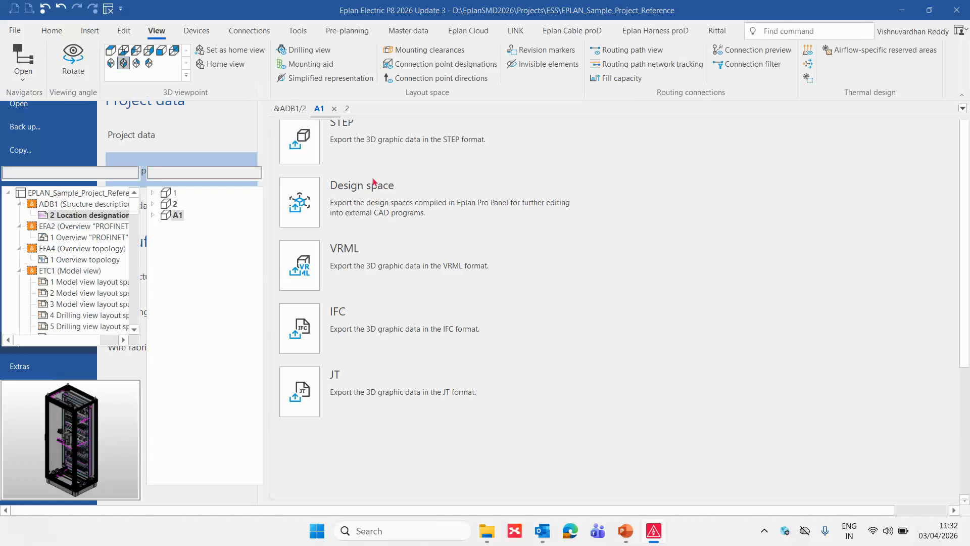
pyautogui.click(603, 222)
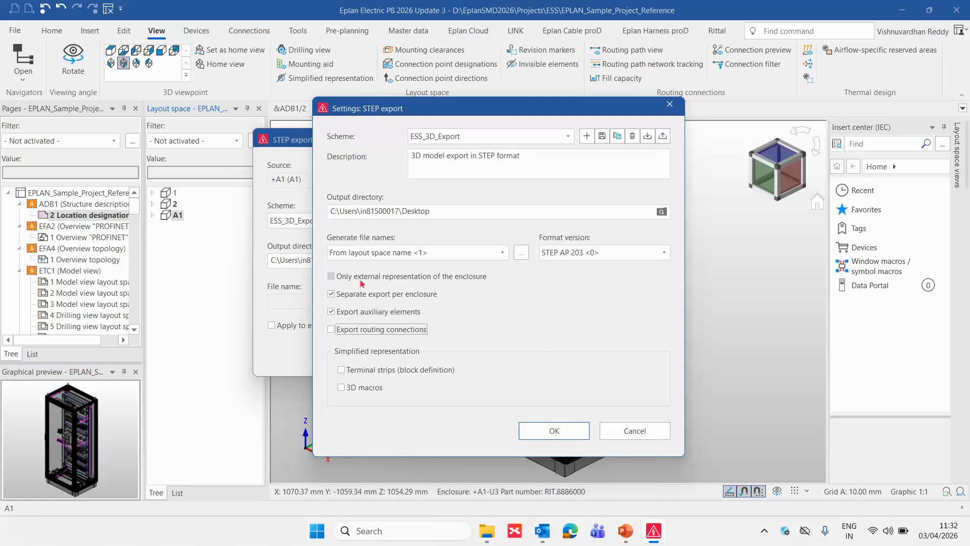
pyautogui.click(562, 428)
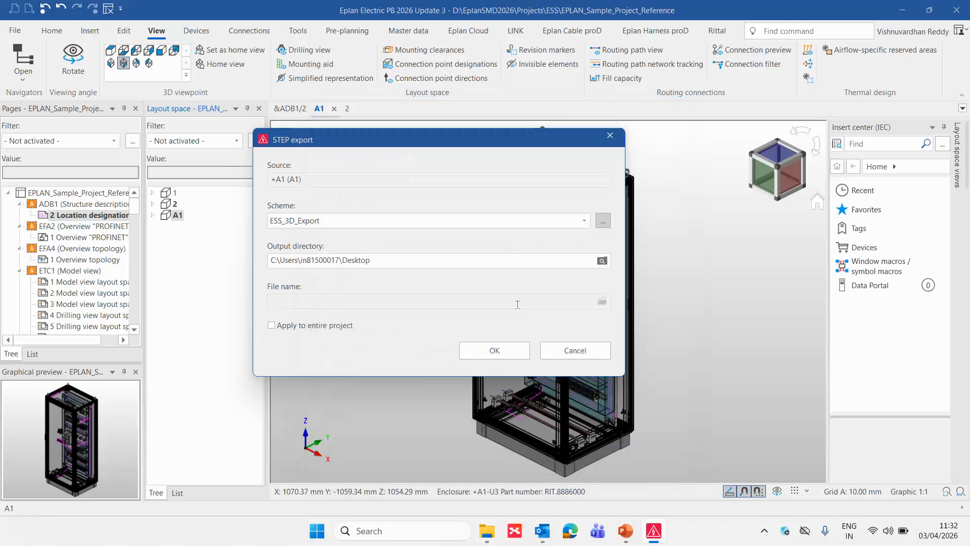
pyautogui.click(496, 351)
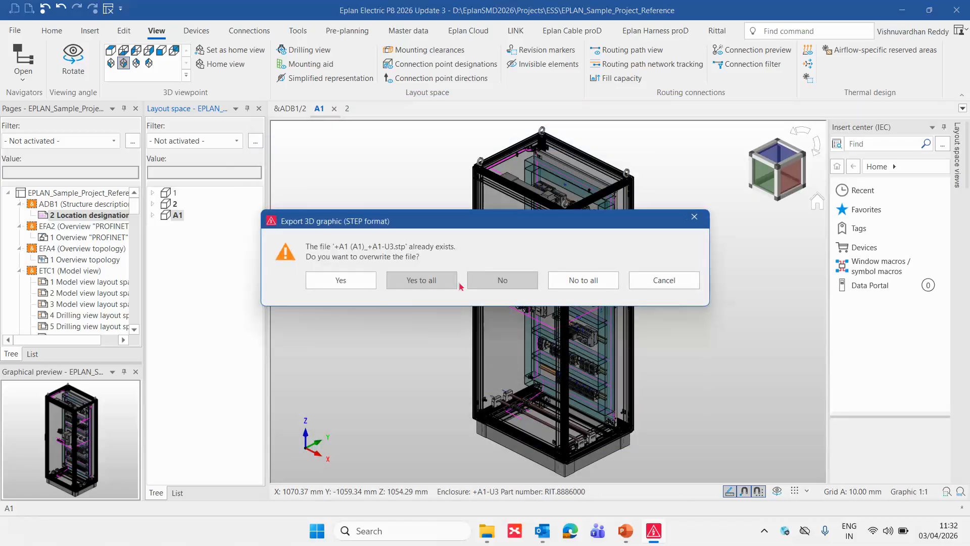
pyautogui.click(434, 283)
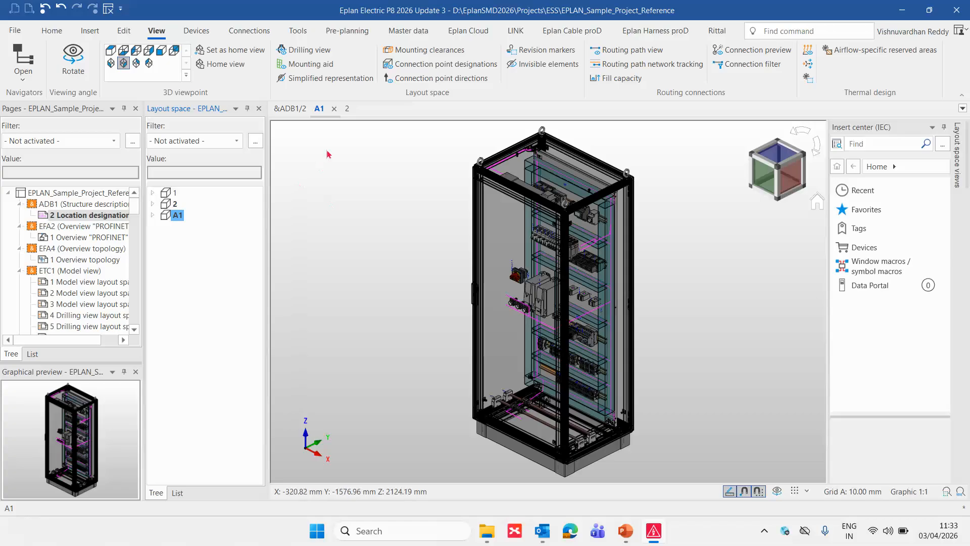
# - Toggle simplified representation in layout space A1 and compare how the terminal strips and devices on the mounting panel are displayed
pyautogui.scroll(2, 329, 147)
pyautogui.click(325, 78)
pyautogui.scroll(3, 553, 298)
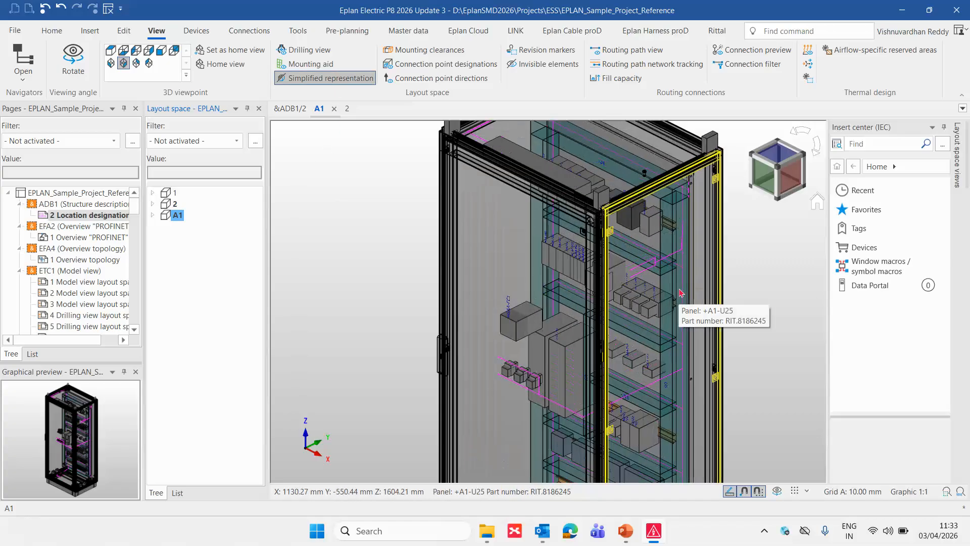
pyautogui.click(340, 79)
pyautogui.scroll(1, 488, 344)
pyautogui.scroll(5, 487, 343)
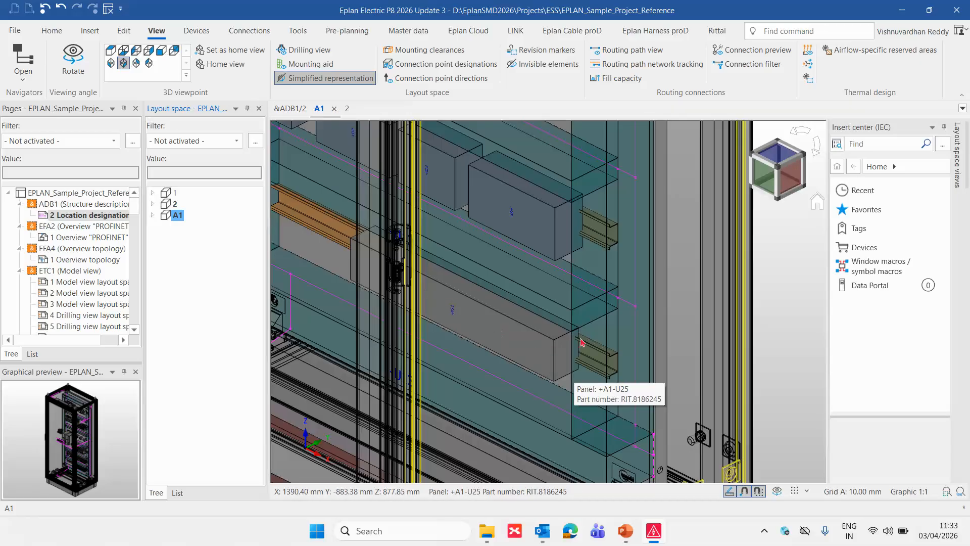
pyautogui.scroll(-6, 551, 321)
pyautogui.click(331, 79)
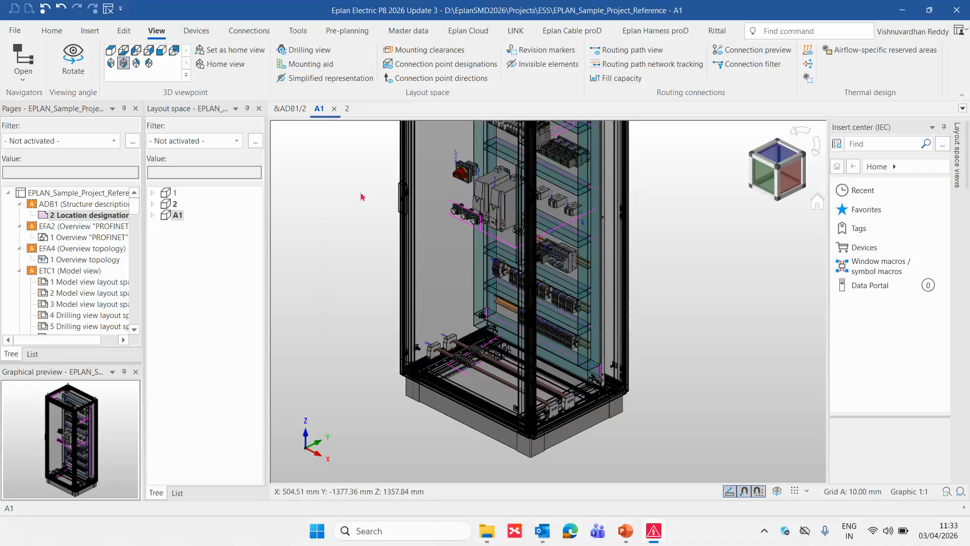
pyautogui.click(329, 78)
pyautogui.scroll(3, 565, 373)
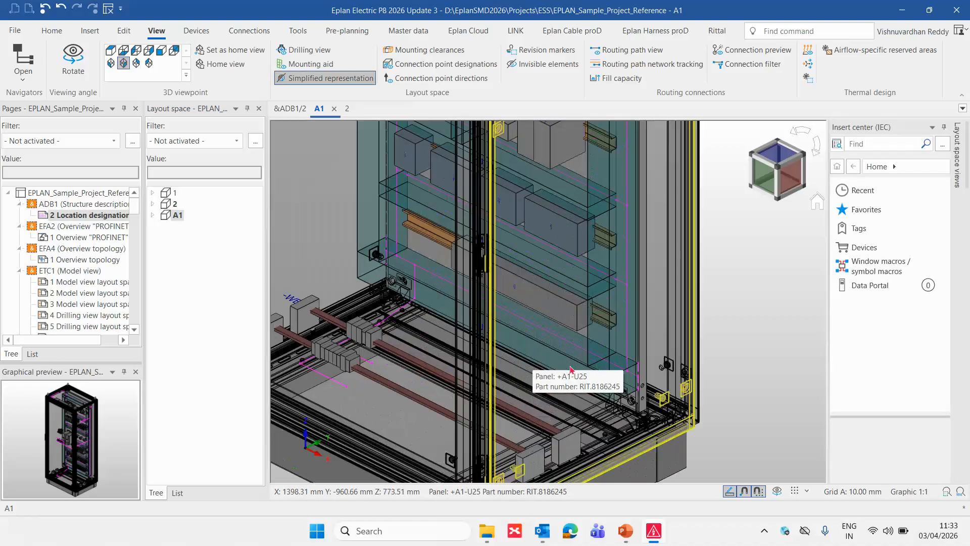
pyautogui.scroll(-3, 605, 314)
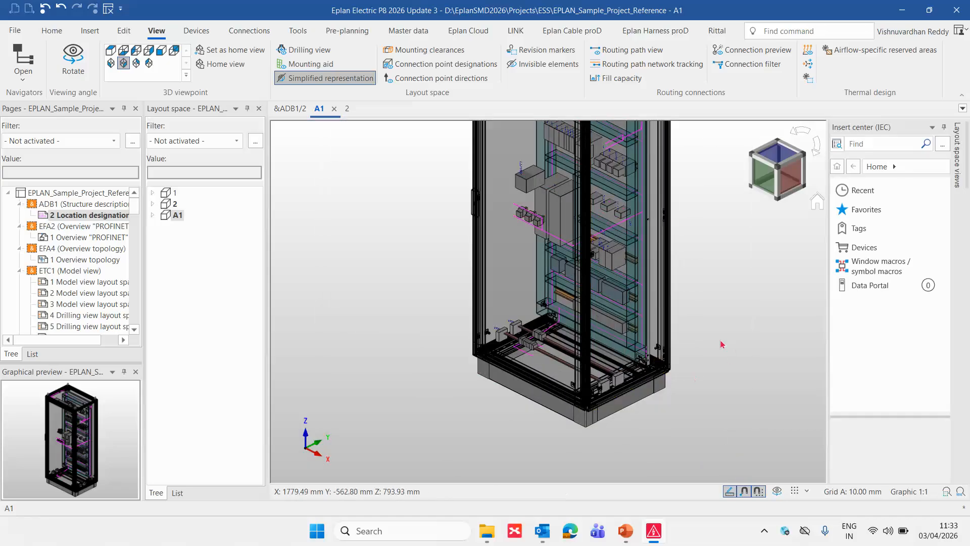
# - Hide the +A1-U3 door in layout space A1 and switch off simplified representation
pyautogui.rightClick(540, 303)
pyautogui.click(572, 286)
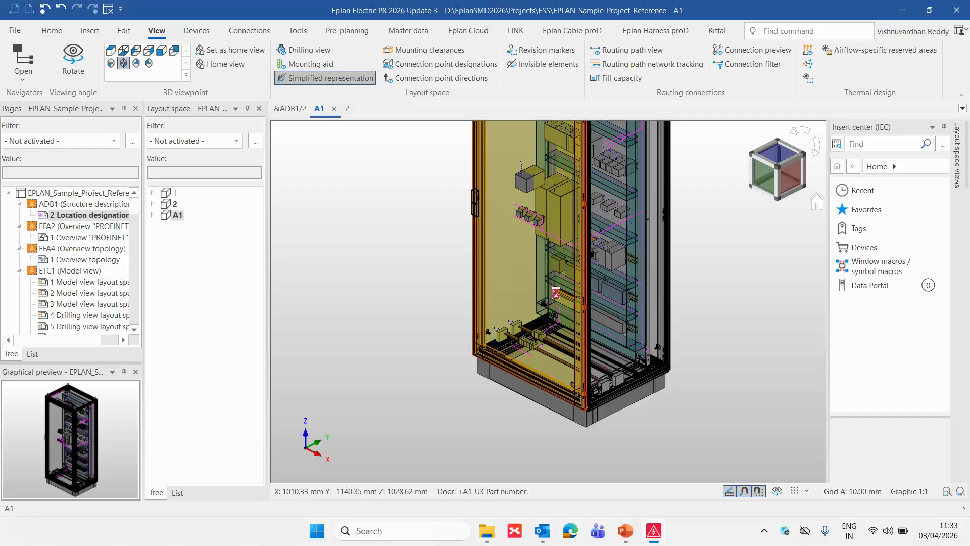
pyautogui.scroll(5, 402, 141)
pyautogui.scroll(-5, 449, 281)
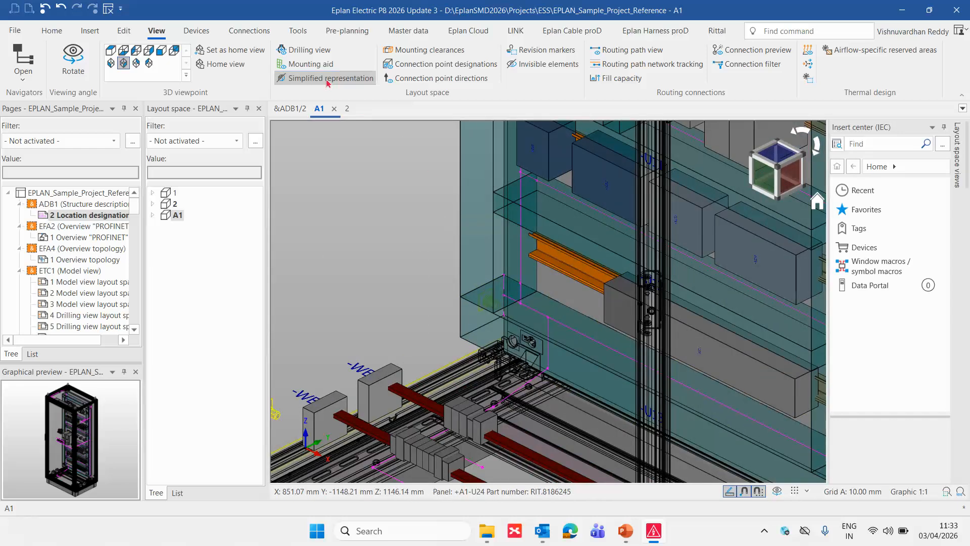
pyautogui.scroll(-2, 449, 281)
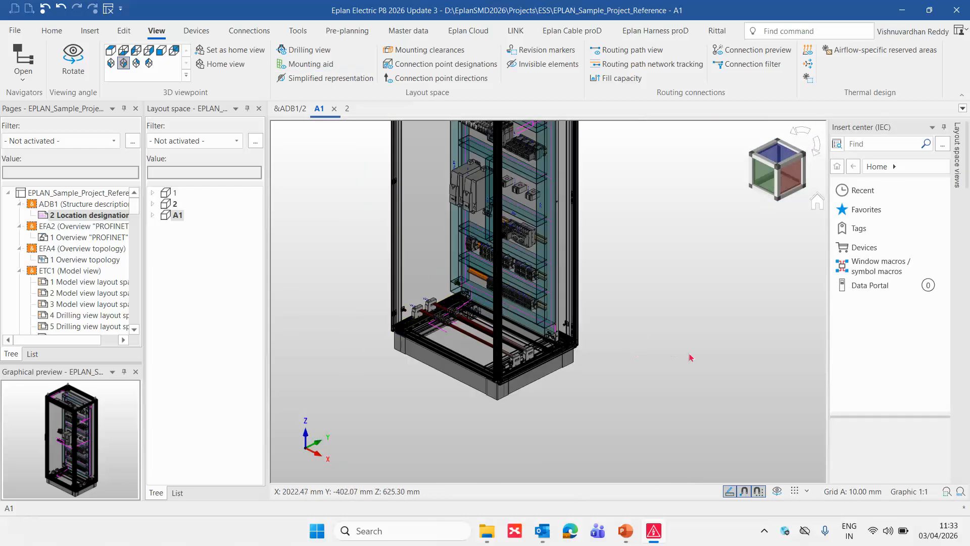
# - Import the STEP file +A1 (A1)_+A1-U3.stp from the Desktop into the project as a layout space
pyautogui.click(177, 215)
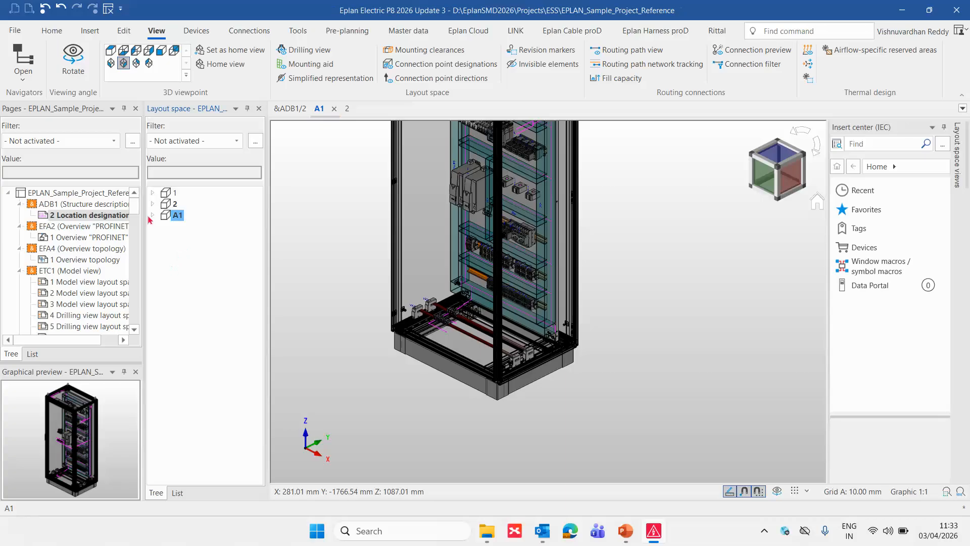
pyautogui.click(15, 31)
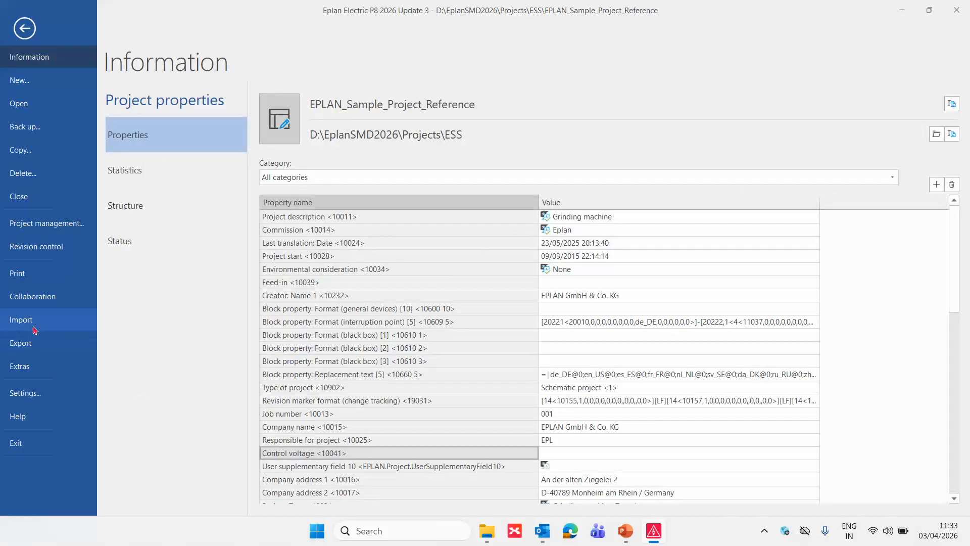
pyautogui.click(31, 323)
pyautogui.click(151, 179)
pyautogui.click(257, 147)
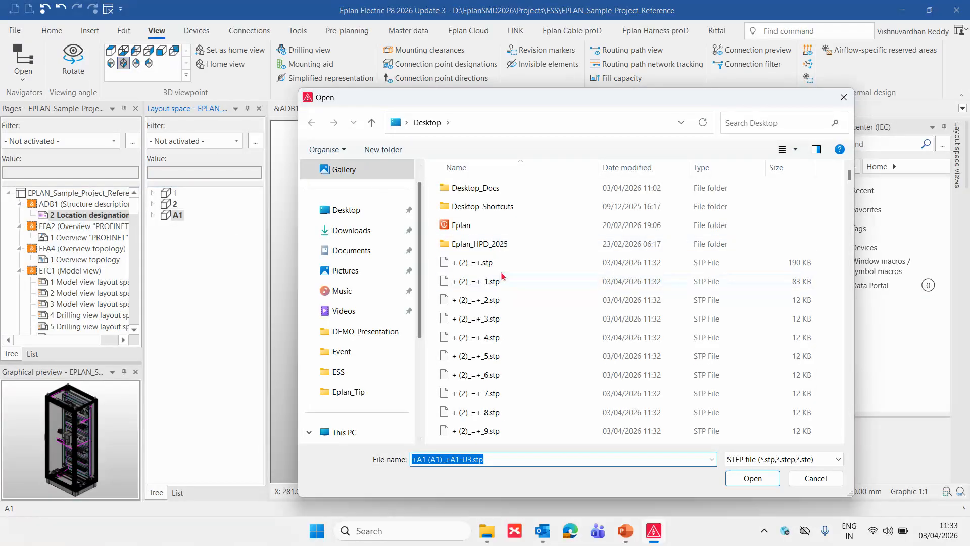
pyautogui.scroll(-9, 485, 278)
pyautogui.scroll(9, 501, 276)
pyautogui.scroll(-8, 510, 280)
pyautogui.scroll(-20, 512, 282)
pyautogui.moveTo(850, 220); pyautogui.dragTo(847, 445)
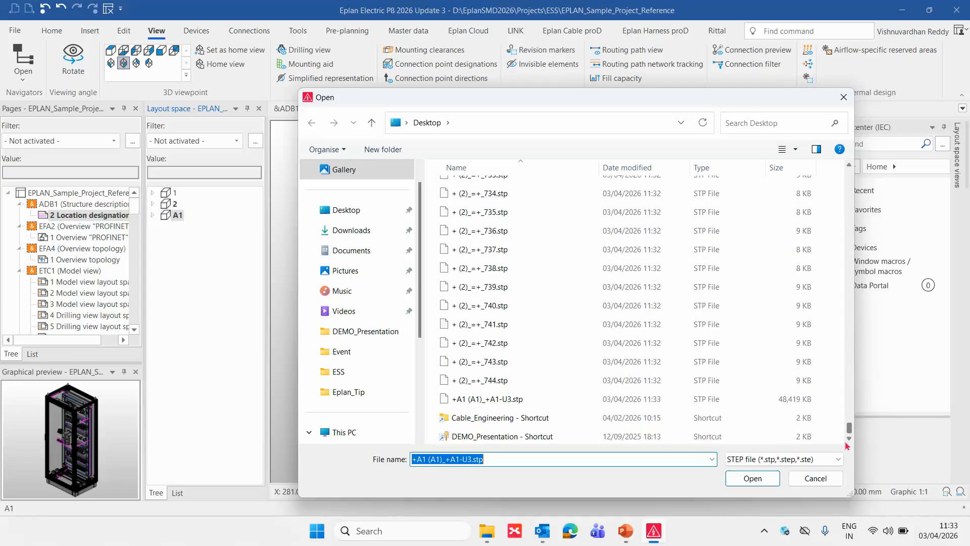
pyautogui.doubleClick(483, 398)
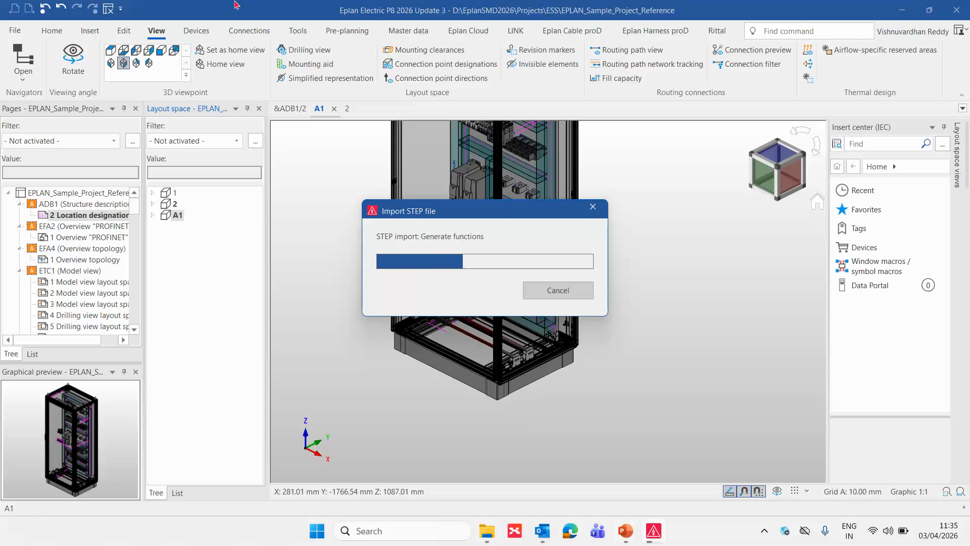
pyautogui.click(625, 530)
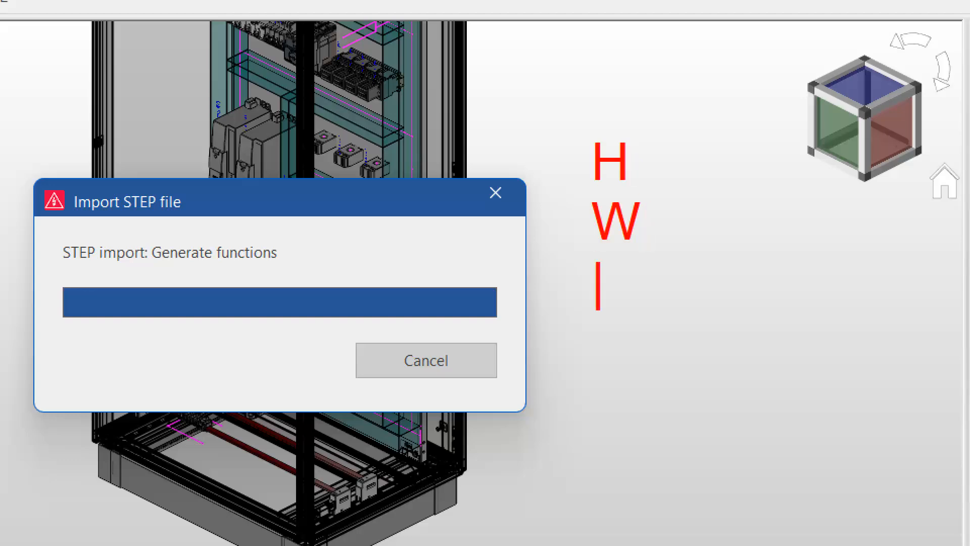
pyautogui.press('Escape')
pyautogui.moveTo(650, 158)
pyautogui.keyDown('shift'); pyautogui.mouseDown()
pyautogui.moveTo(706, 154)
pyautogui.moveTo(707, 164)
pyautogui.mouseUp(); pyautogui.keyUp('shift')
pyautogui.moveTo(653, 214)
pyautogui.mouseDown()
pyautogui.moveTo(727, 214)
pyautogui.moveTo(713, 230)
pyautogui.mouseUp()
pyautogui.moveTo(643, 276)
pyautogui.keyDown('shift'); pyautogui.mouseDown()
pyautogui.moveTo(705, 276)
pyautogui.moveTo(713, 286)
pyautogui.mouseUp(); pyautogui.keyUp('shift')
pyautogui.moveTo(561, 103); pyautogui.dragTo(646, 316)
pyautogui.moveTo(619, 369)
pyautogui.mouseDown()
pyautogui.moveTo(624, 430)
pyautogui.moveTo(612, 324)
pyautogui.moveTo(645, 359)
pyautogui.mouseUp()
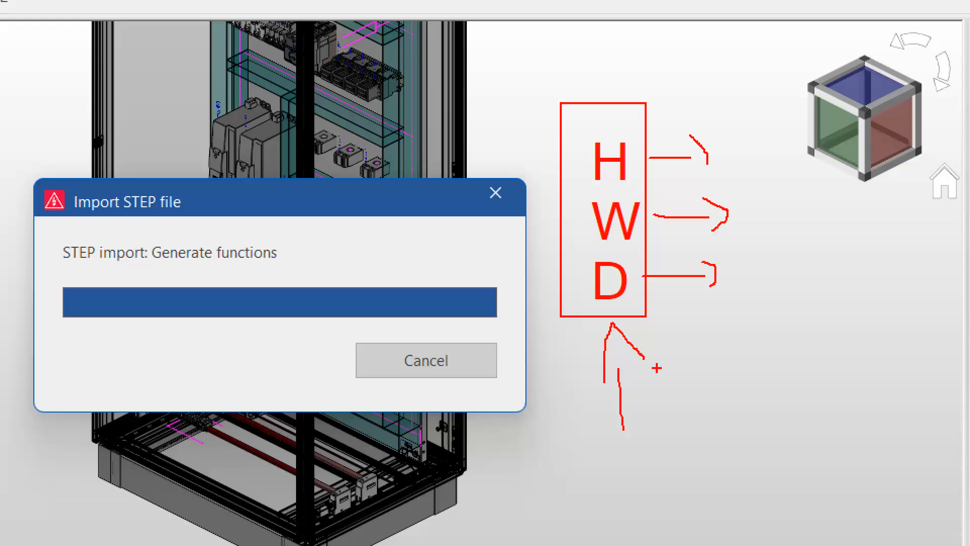
pyautogui.press('Escape')
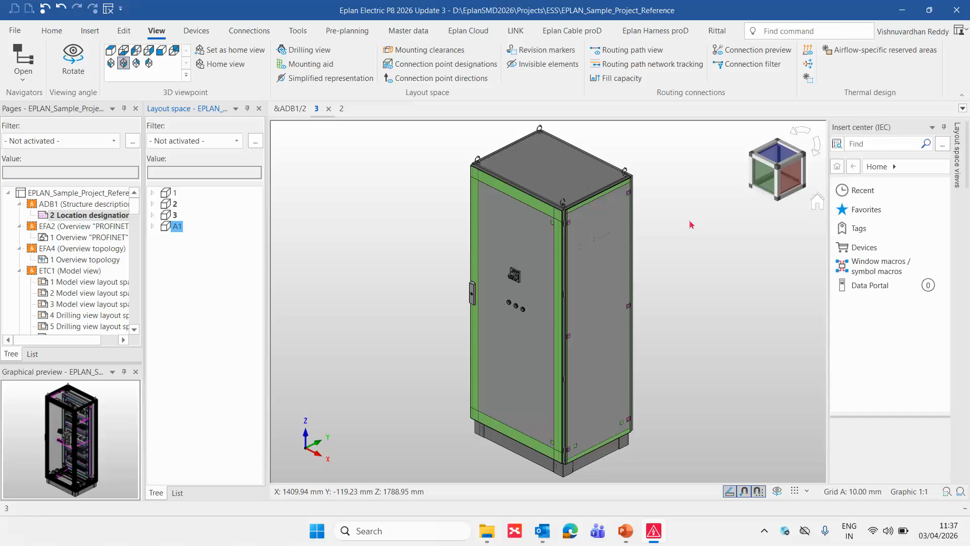
# - Open the imported layout space 3 and hide the enclosure's front door
pyautogui.doubleClick(171, 215)
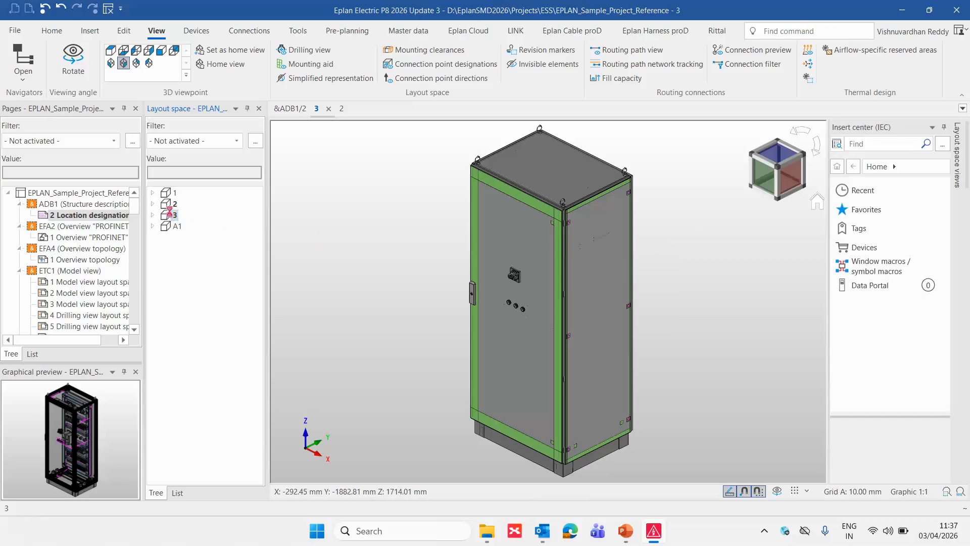
pyautogui.doubleClick(171, 216)
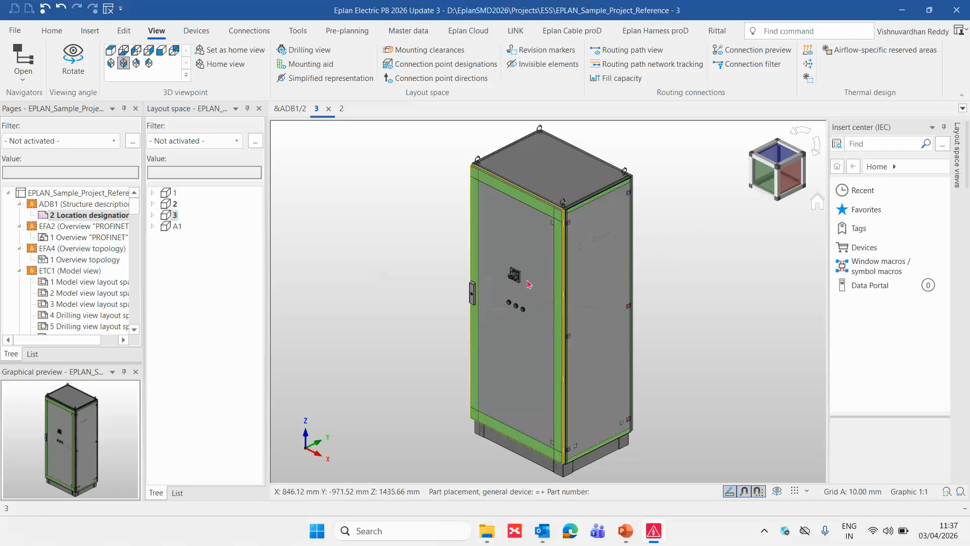
pyautogui.click(548, 255)
pyautogui.rightClick(546, 254)
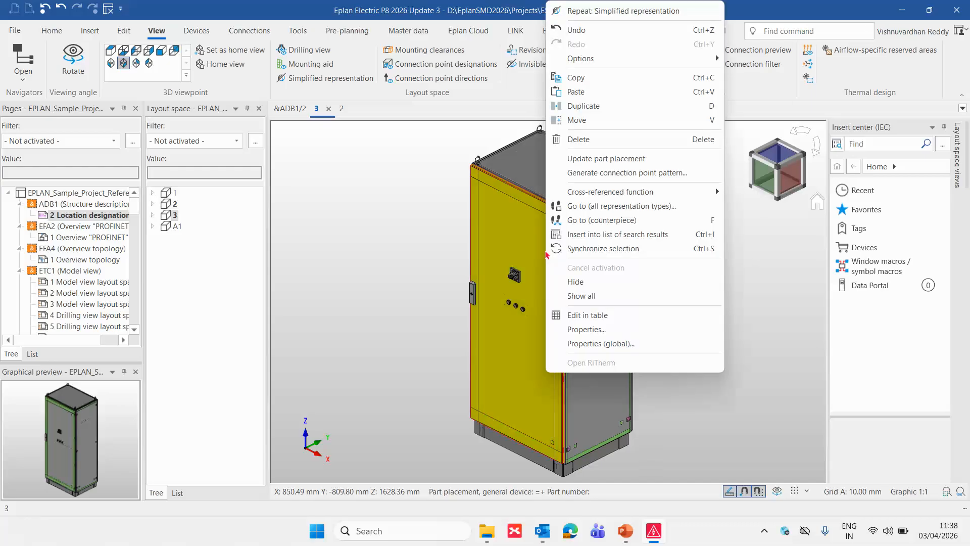
pyautogui.click(579, 283)
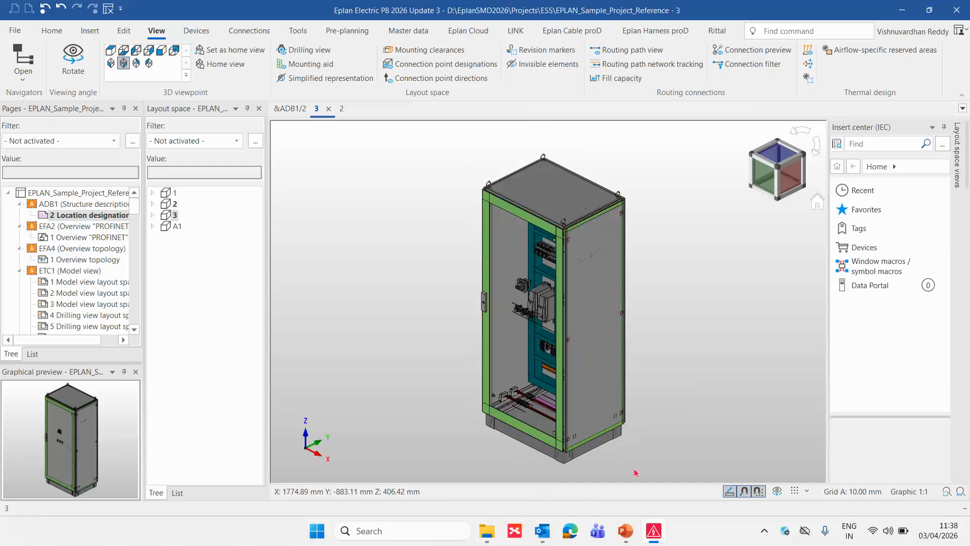
# - Rotate the imported enclosure towards its front and examine the terminal strip on the lowest mounting rail
pyautogui.click(777, 492)
pyautogui.moveTo(659, 432); pyautogui.dragTo(708, 426)
pyautogui.scroll(6, 556, 408)
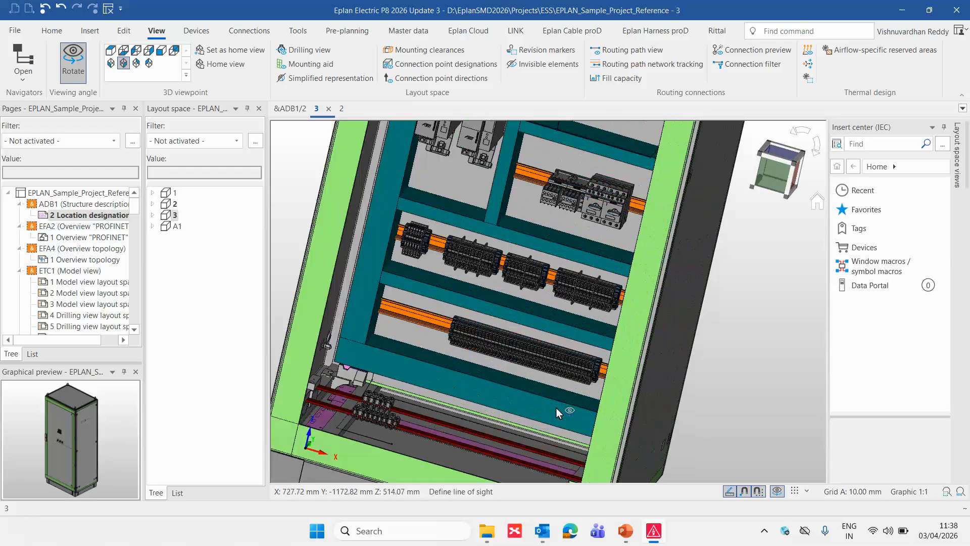
pyautogui.scroll(2, 538, 381)
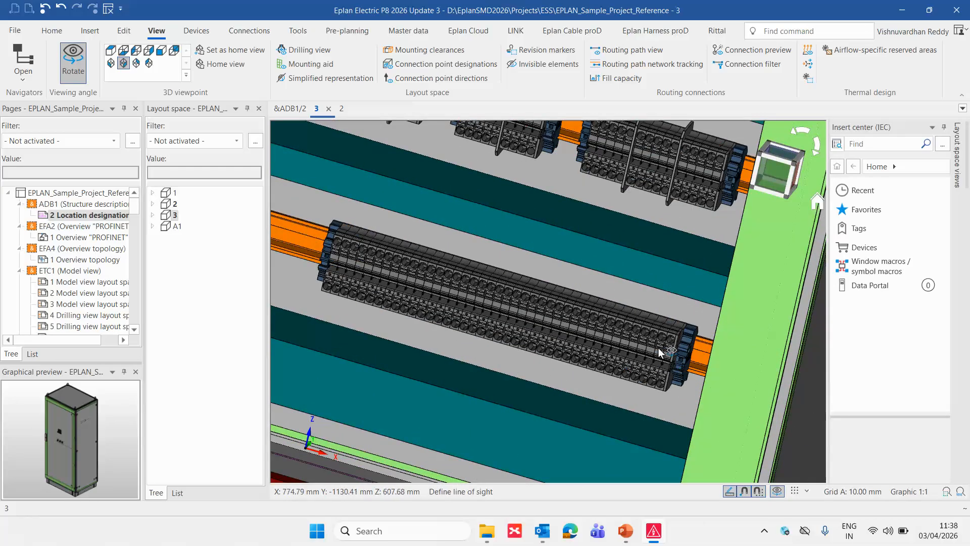
pyautogui.scroll(-6, 530, 358)
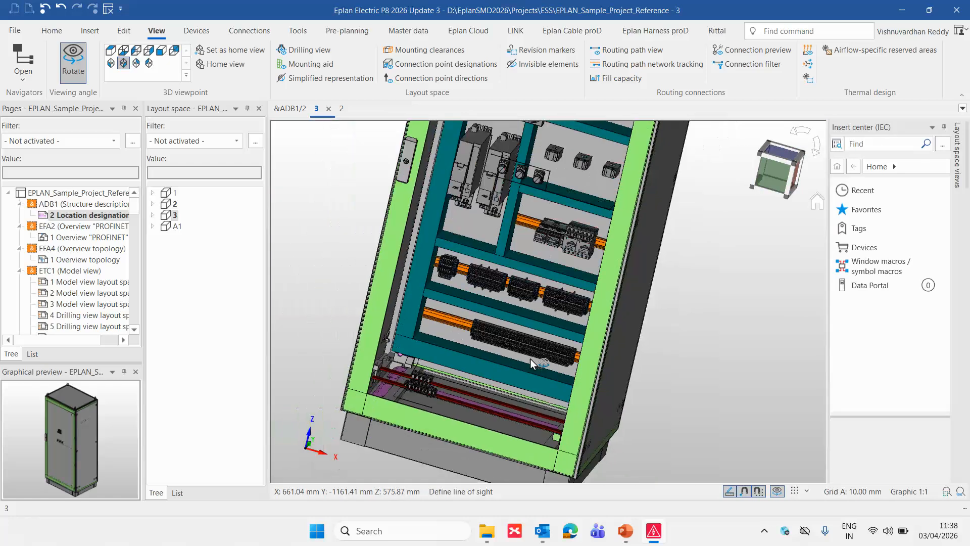
# - Review the ESS_3D_Export scheme's STEP settings for enclosure export, auxiliary elements, routing connections and simplified representation, and close the export dialogs
pyautogui.click(14, 30)
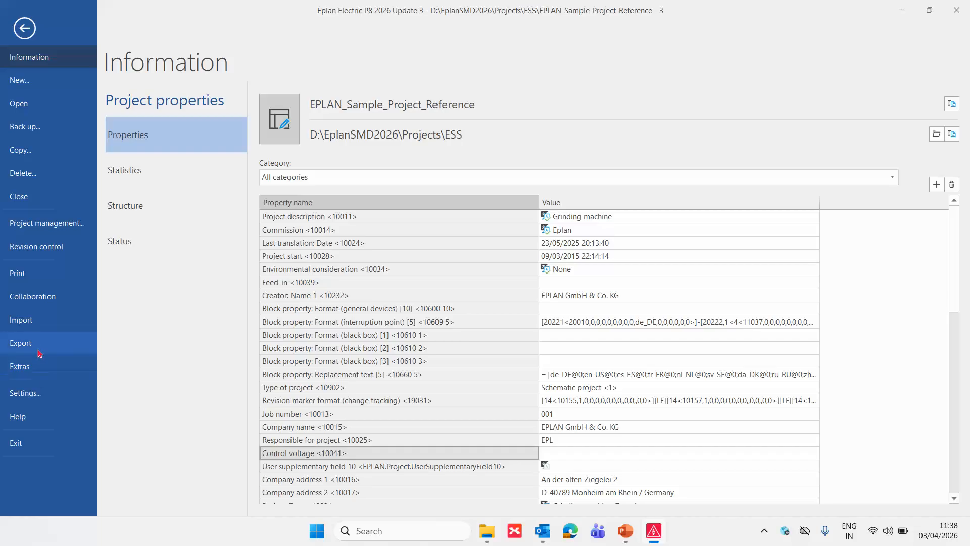
pyautogui.click(35, 347)
pyautogui.click(169, 182)
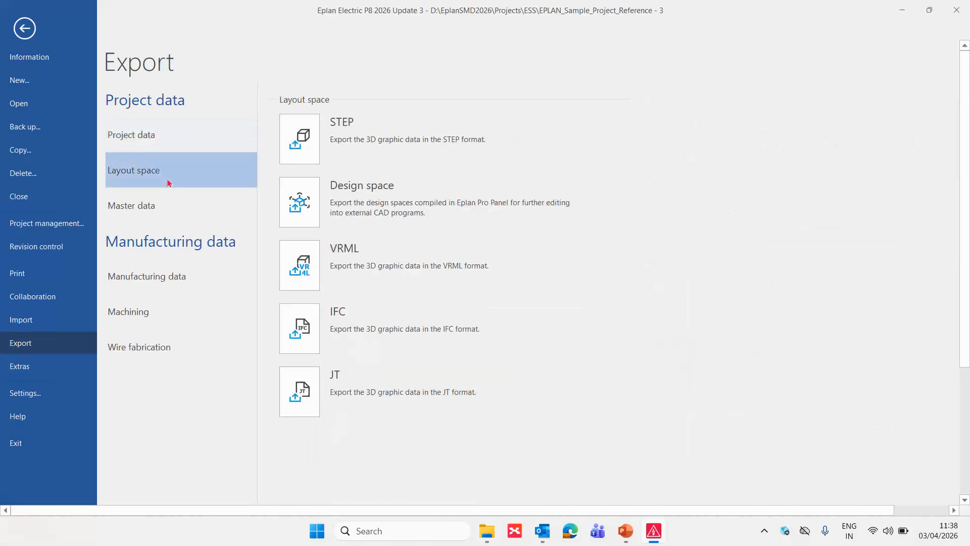
pyautogui.click(309, 143)
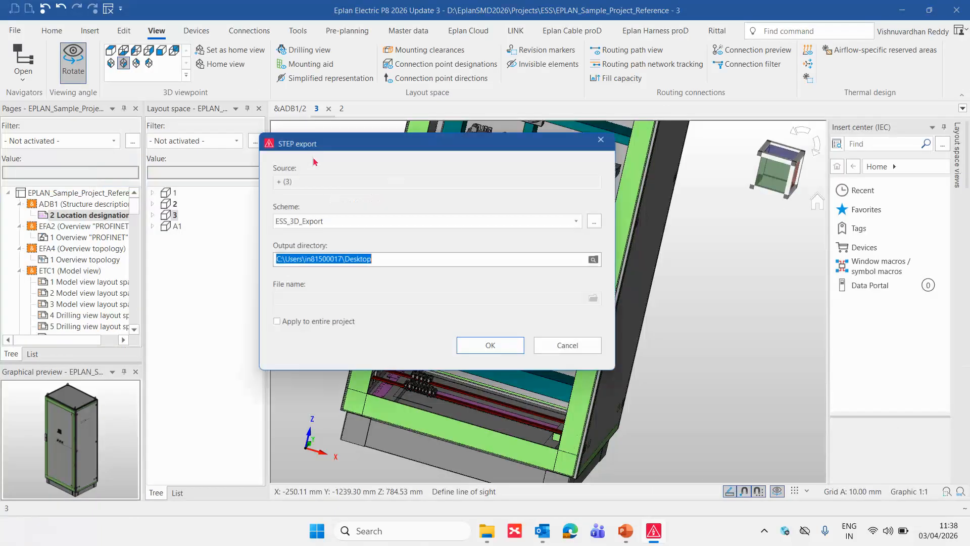
pyautogui.click(602, 220)
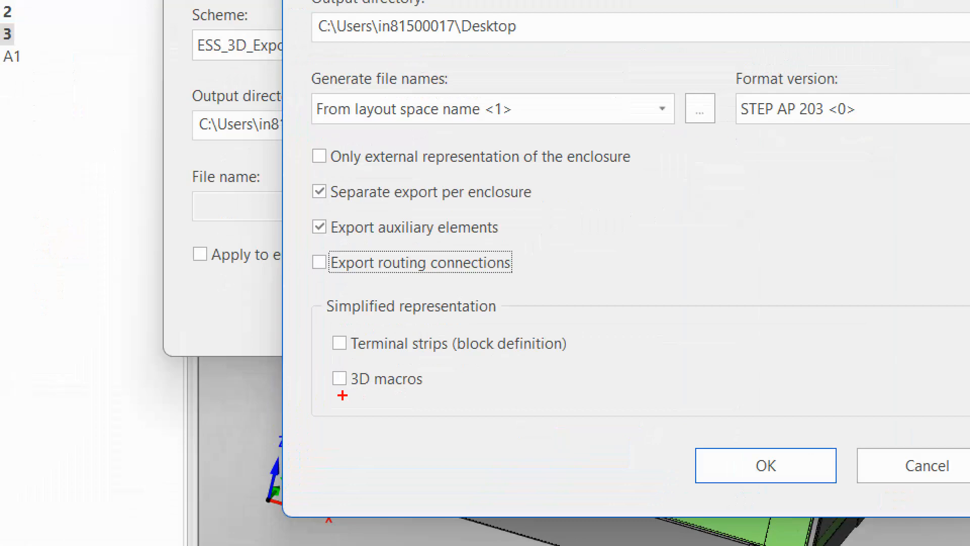
pyautogui.moveTo(315, 319)
pyautogui.mouseDown()
pyautogui.moveTo(371, 380)
pyautogui.moveTo(398, 391)
pyautogui.mouseUp()
pyautogui.moveTo(333, 364)
pyautogui.mouseDown()
pyautogui.moveTo(297, 376)
pyautogui.moveTo(295, 301)
pyautogui.moveTo(318, 301)
pyautogui.moveTo(292, 313)
pyautogui.mouseUp()
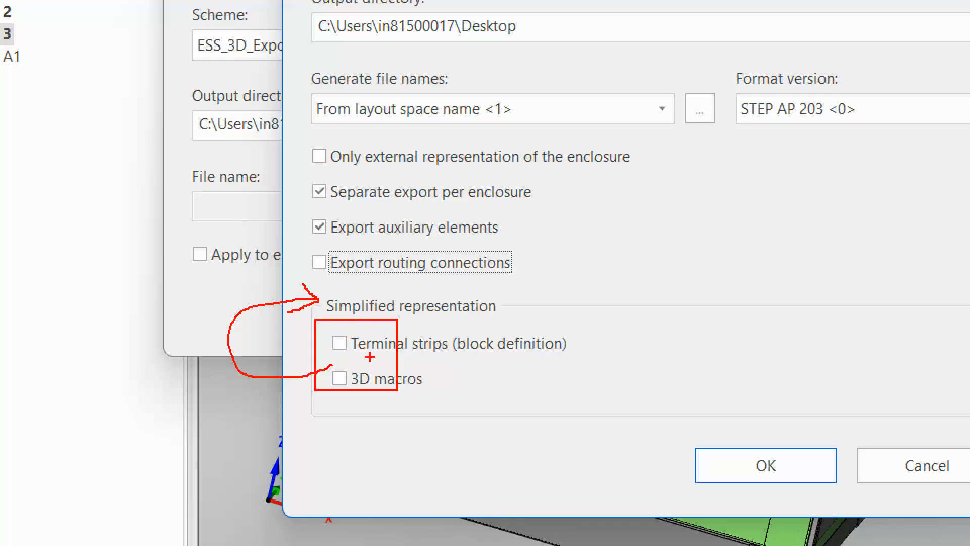
pyautogui.moveTo(301, 179)
pyautogui.mouseDown()
pyautogui.moveTo(323, 199)
pyautogui.moveTo(558, 235)
pyautogui.mouseUp()
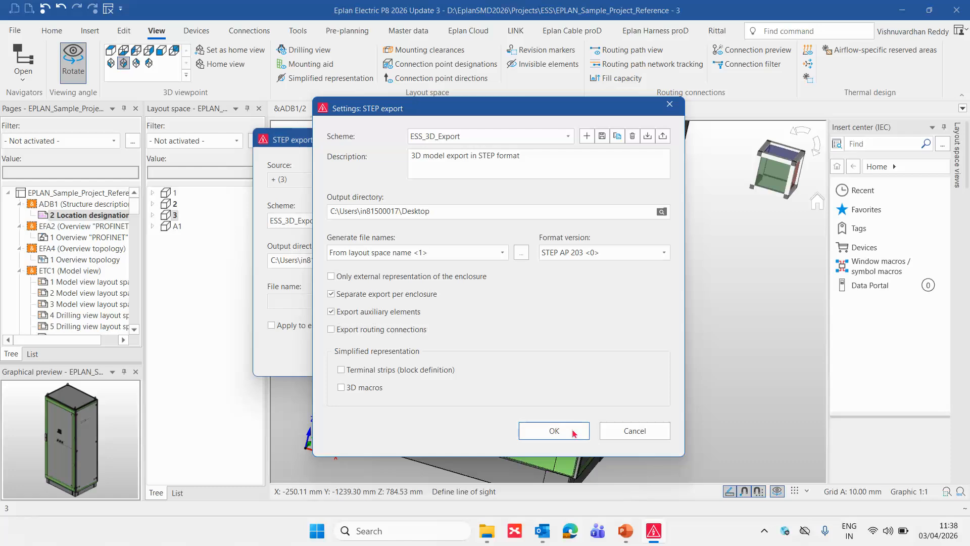
pyautogui.click(766, 465)
pyautogui.click(494, 350)
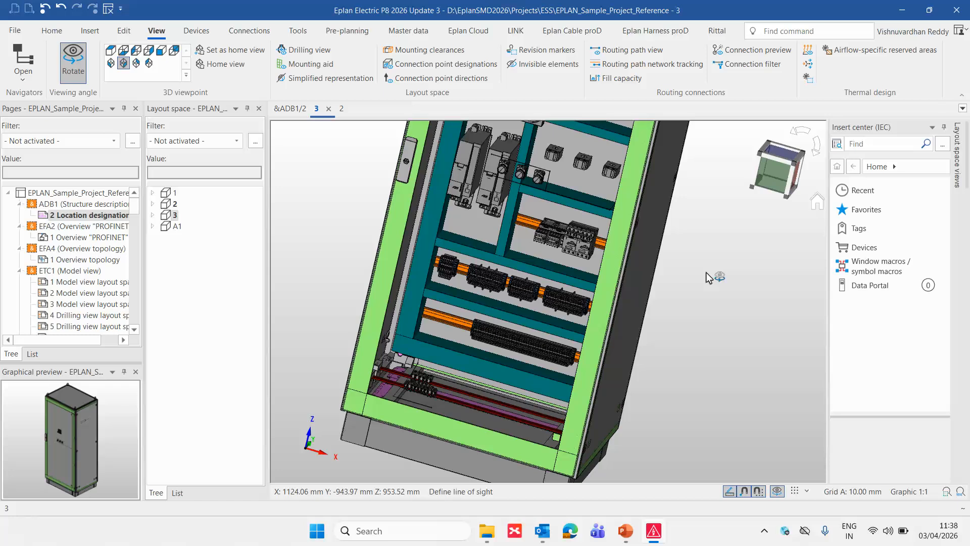
pyautogui.press('Escape')
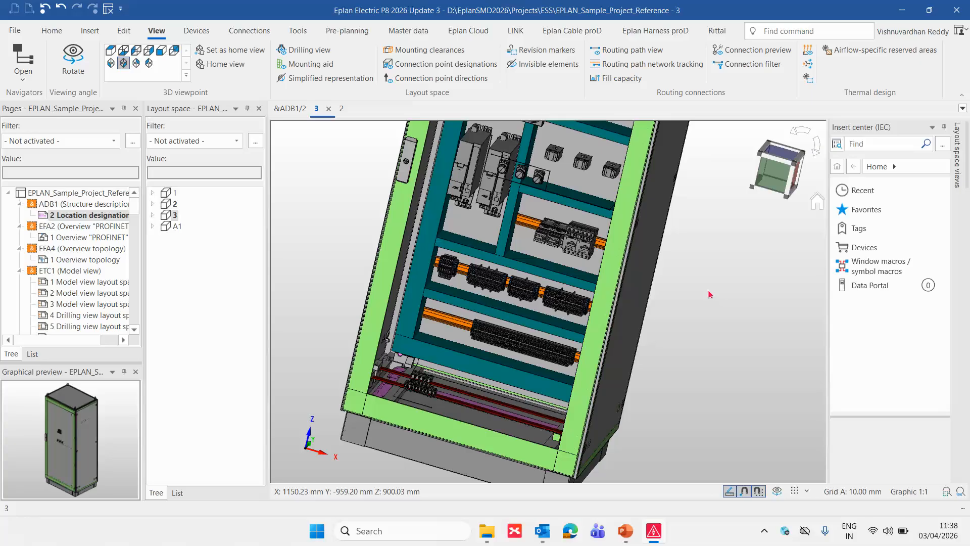
pyautogui.hotkey('alt', 'Tab')
pyautogui.hotkey('alt', 'Tab')
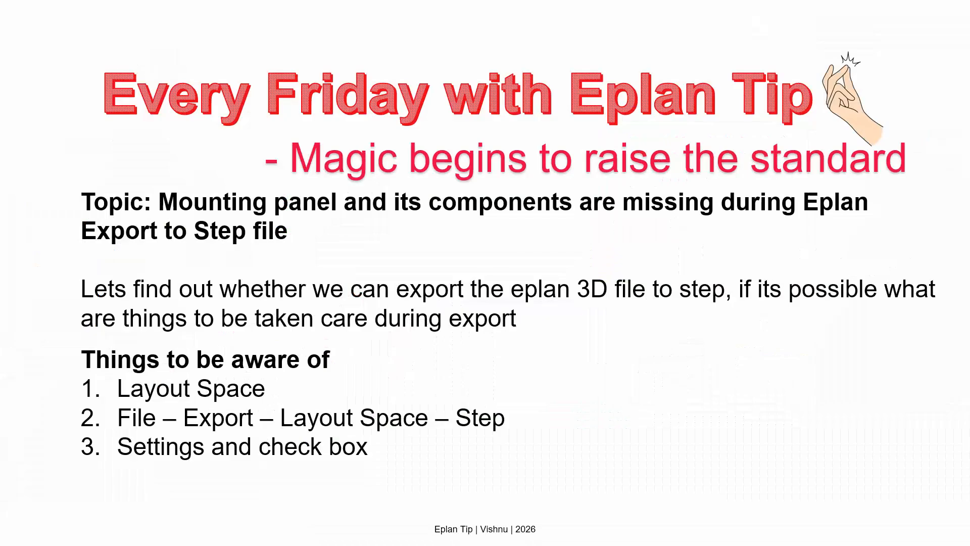
pyautogui.click(583, 283)
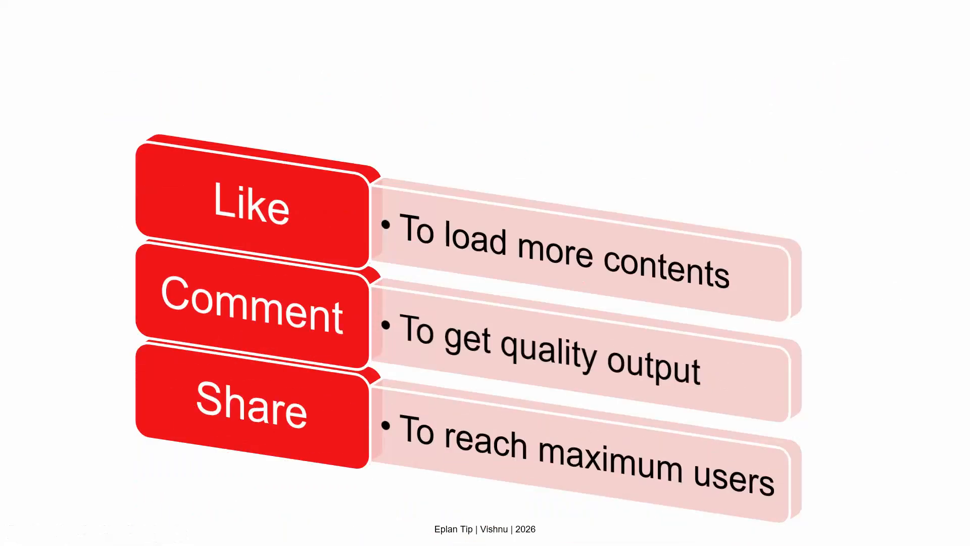